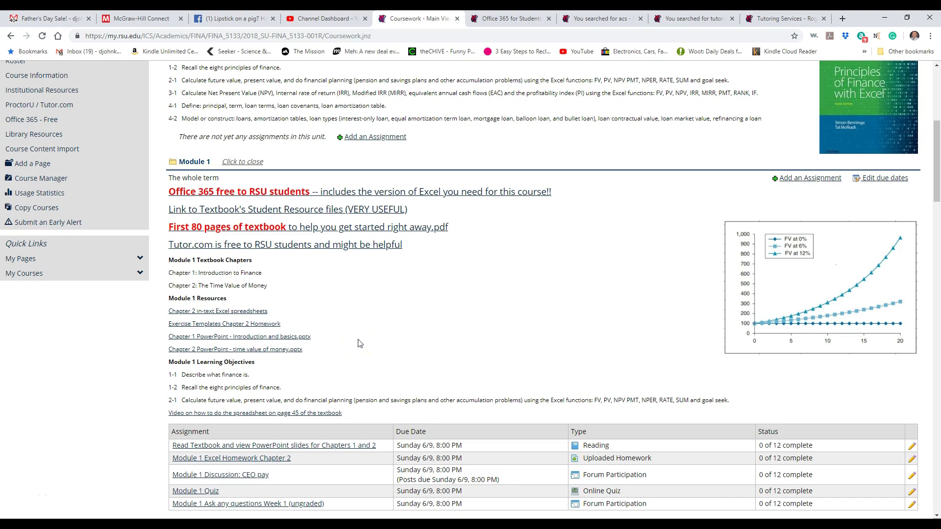
- Open the textbook's first-80-pages PDF and scroll to the Chapter 2 Exercises on page 46
left_click(360, 340)
scroll(343, 357, "down", 1)
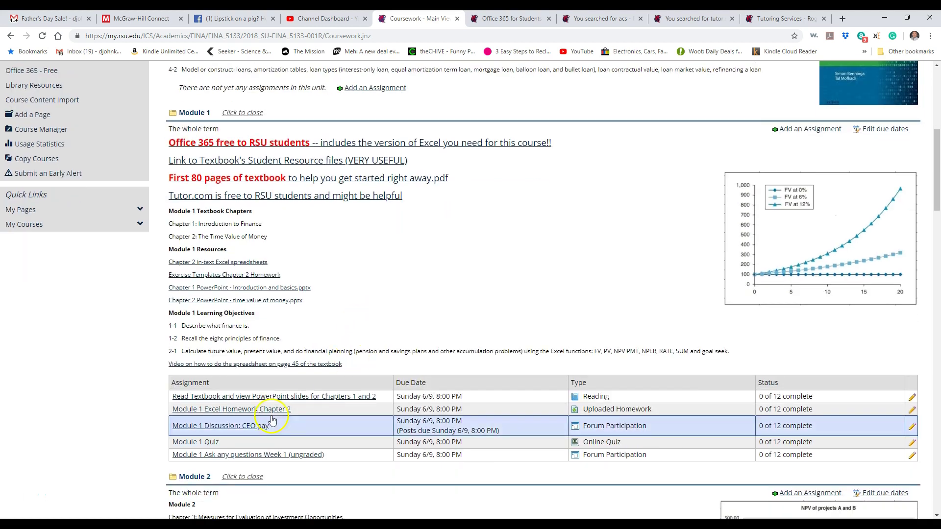
left_click(275, 180)
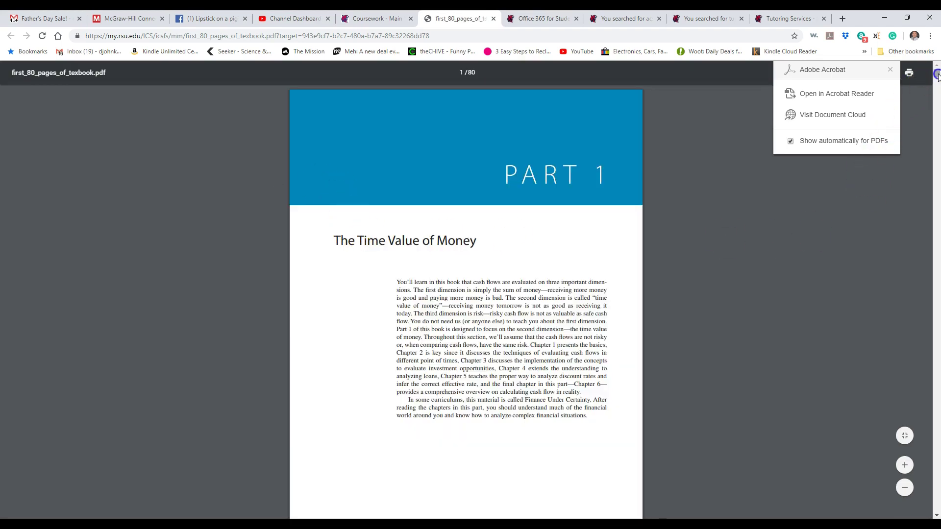
left_click_drag(936, 78, 936, 318)
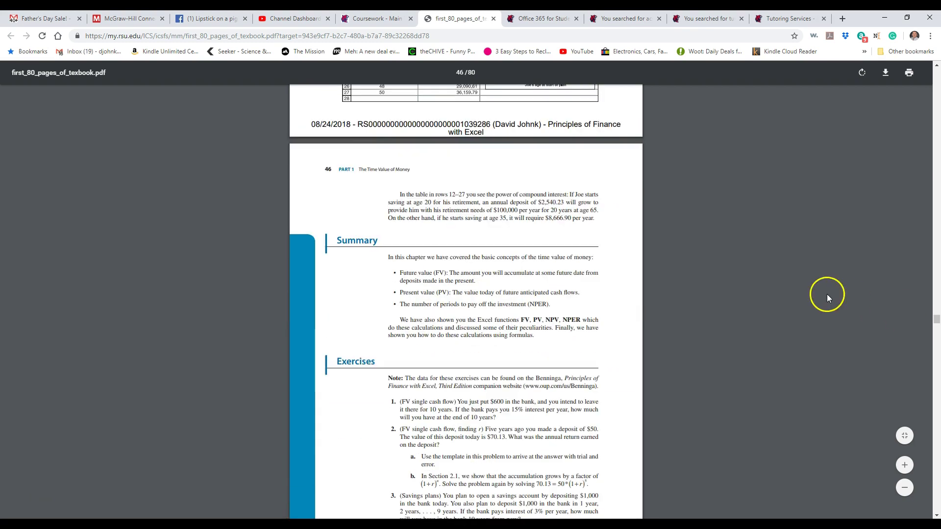
scroll(746, 287, "down", 1)
scroll(746, 288, "down", 3)
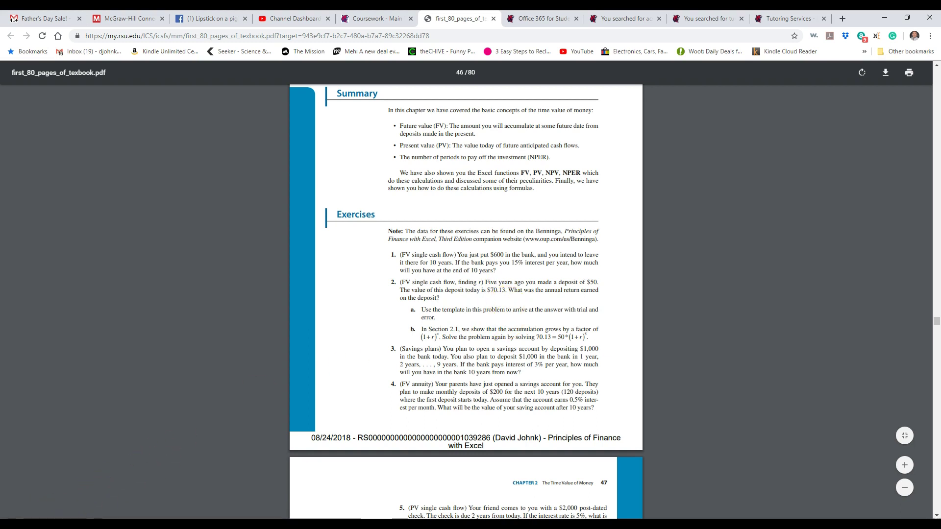
- Launch Snipping Tool and snip Exercise 2, the $50-to-$70.13 annual return problem
left_click(10, 522)
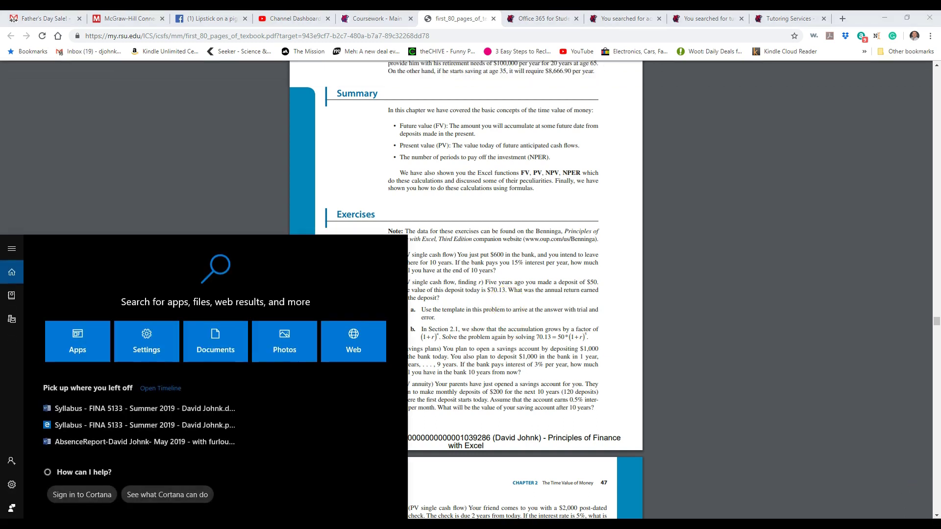
type("sc")
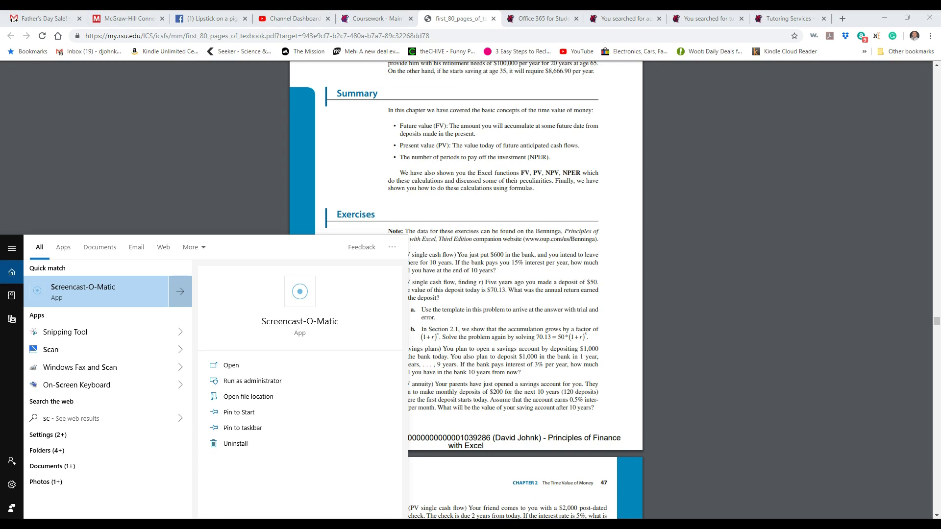
key("BackSpace")
type("nipping too")
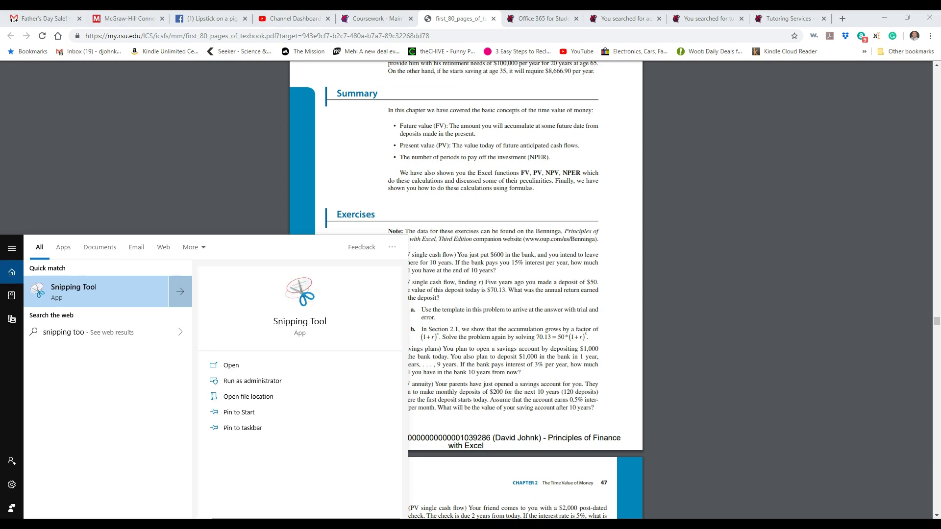
key("Return")
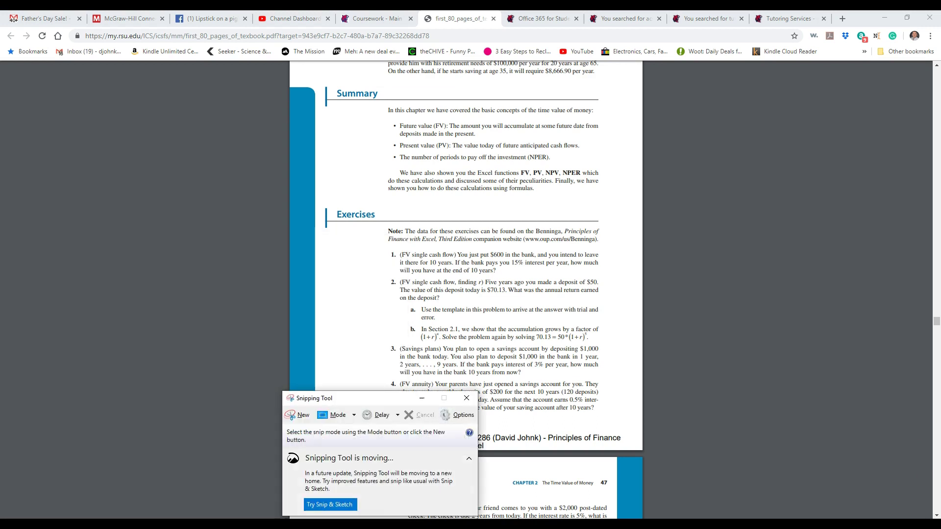
left_click(300, 415)
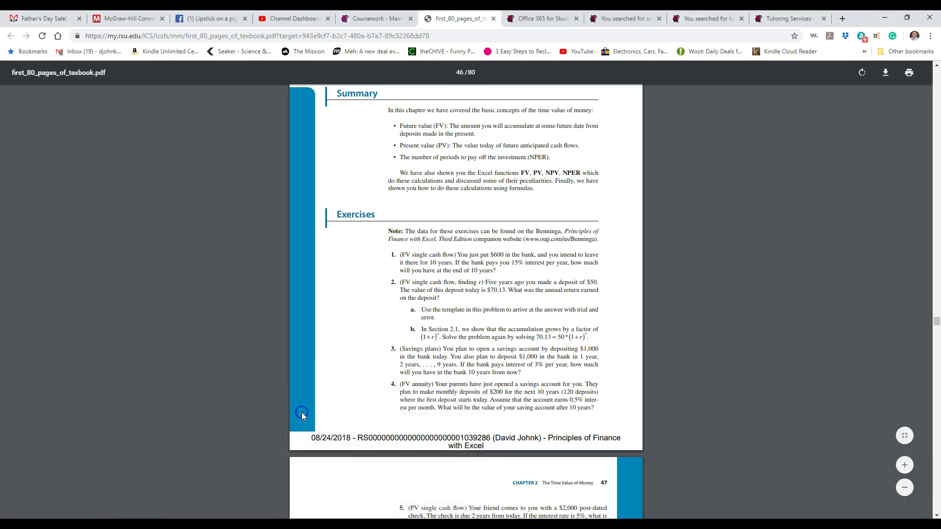
left_click_drag(385, 276, 607, 346)
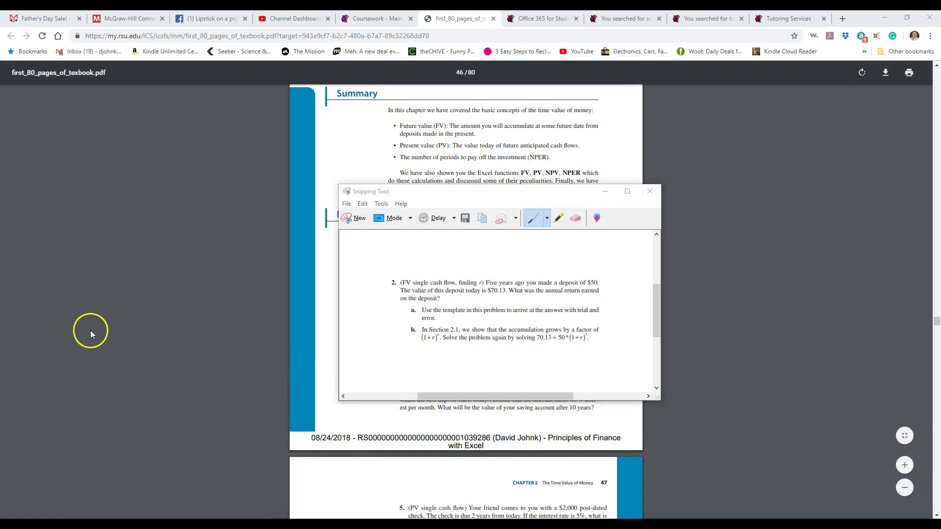
left_click(20, 514)
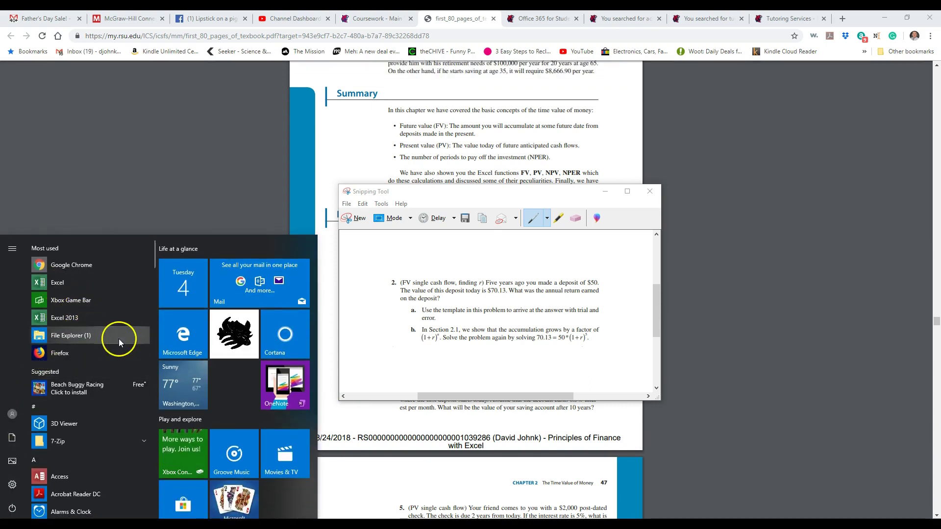
- Paste the Exercise 2 snip into a new blank Excel workbook and zoom in
left_click(66, 281)
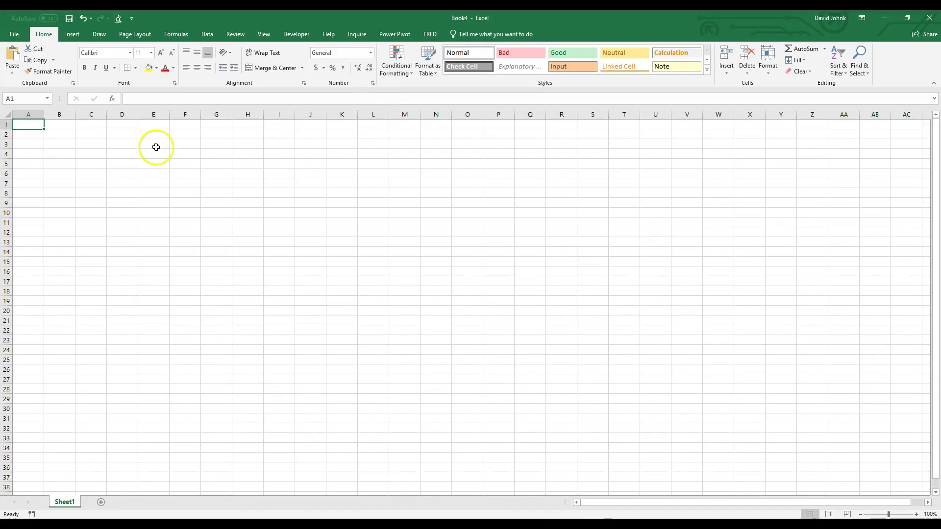
key("ctrl+v")
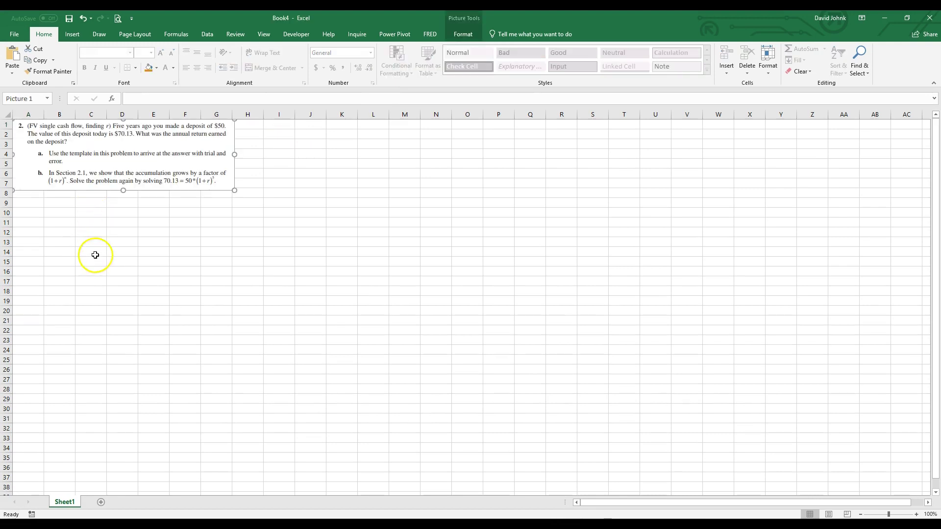
left_click(916, 514)
left_click(915, 514)
left_click(916, 515)
left_click(915, 515)
left_click(916, 515)
left_click(916, 514)
left_click(916, 515)
left_click(537, 368)
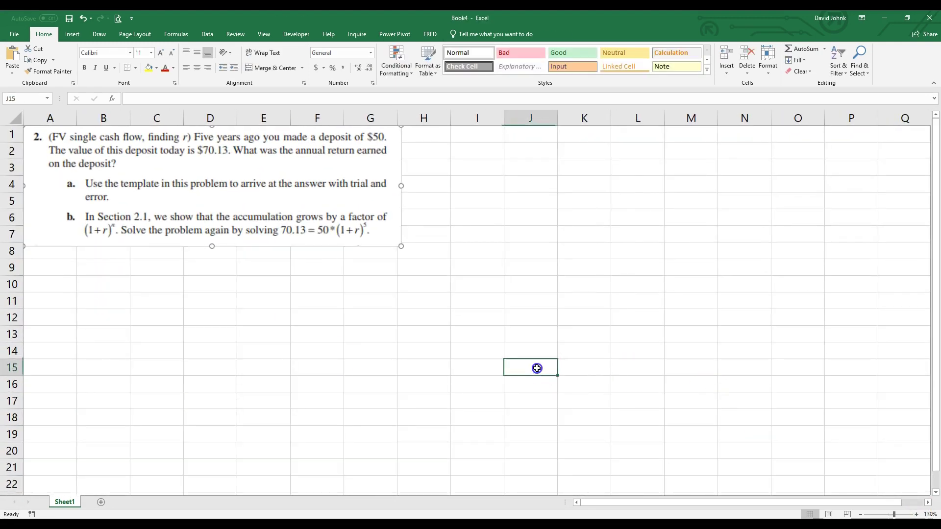
left_click(73, 352)
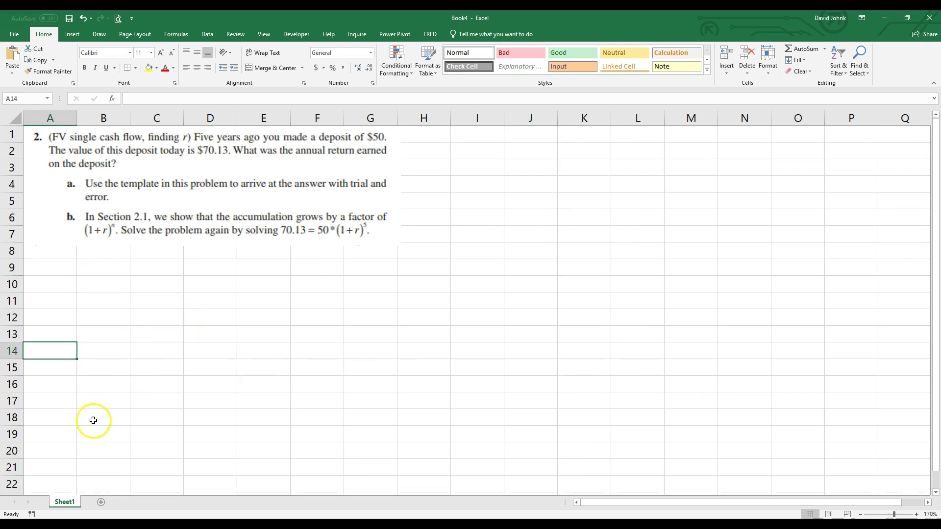
- Rename the Sheet1 tab to 2-2
double_click(65, 502)
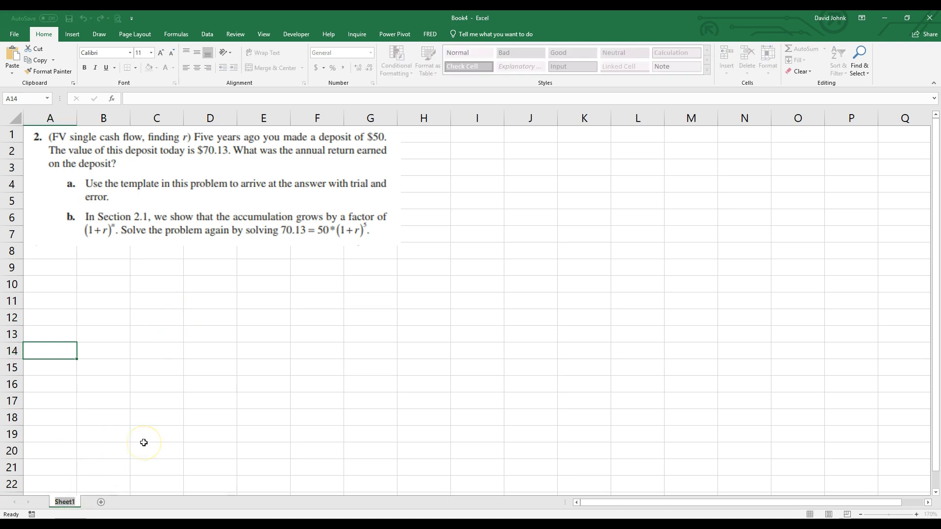
type("2-2")
left_click(58, 502)
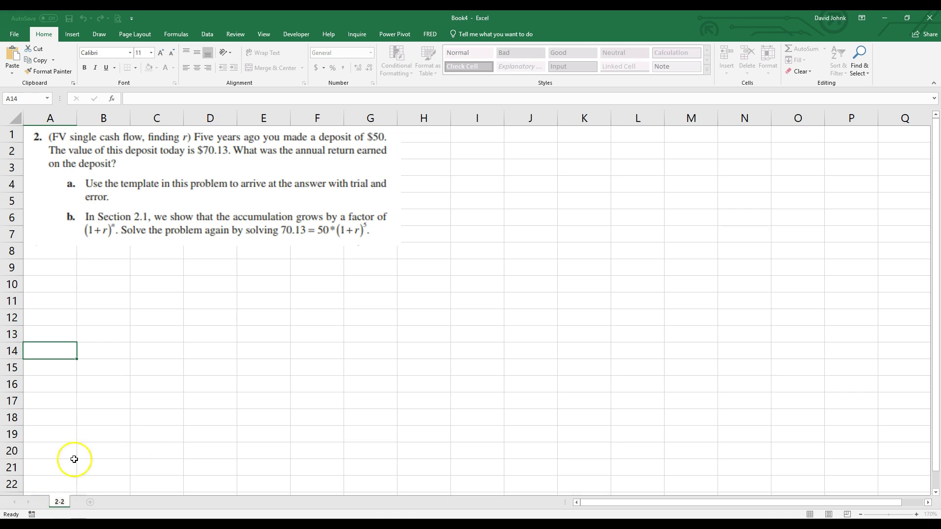
left_click(131, 315)
left_click(43, 278)
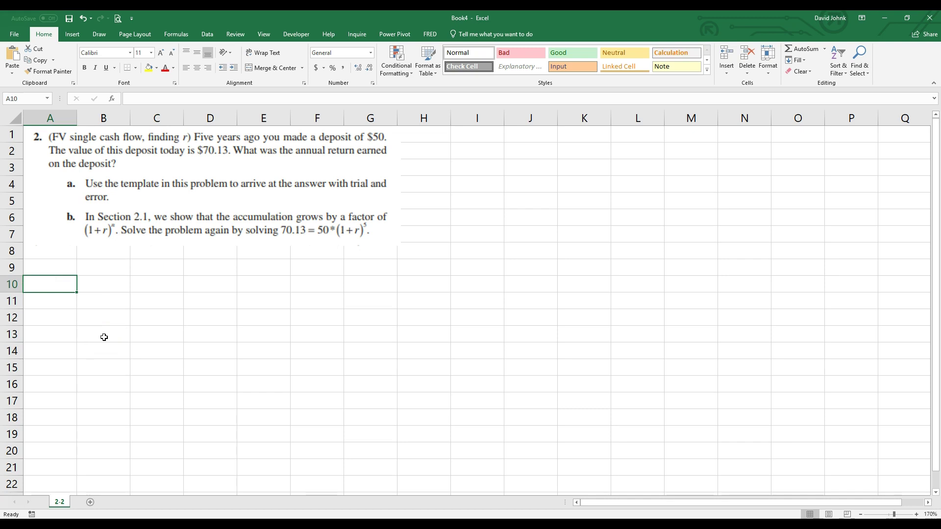
- Type a 'Given:' heading in A10 and make it bold and underlined
type("Give")
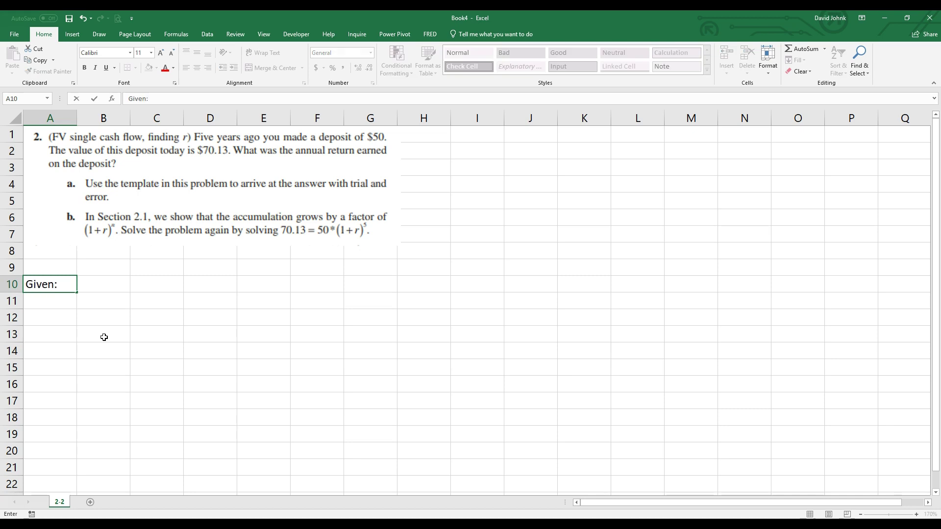
type("n:")
key("Up")
left_click(30, 285)
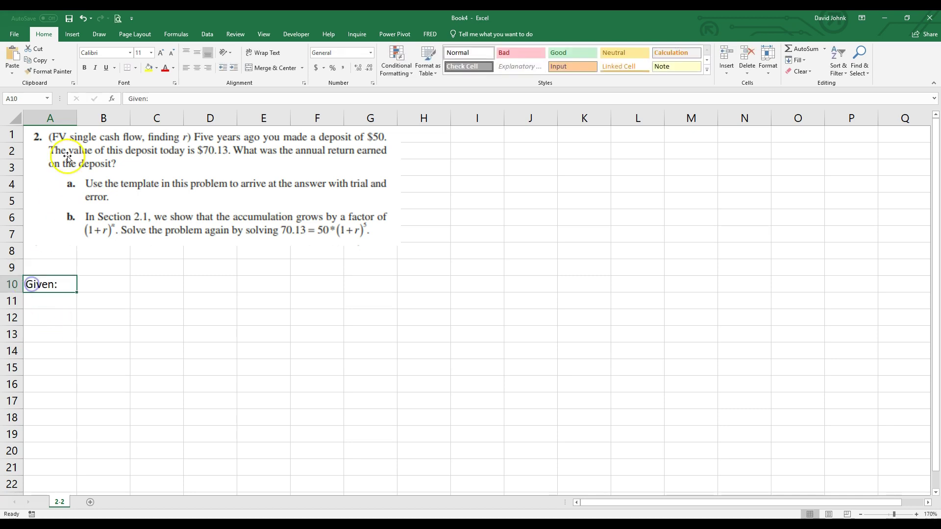
left_click(84, 67)
left_click(106, 67)
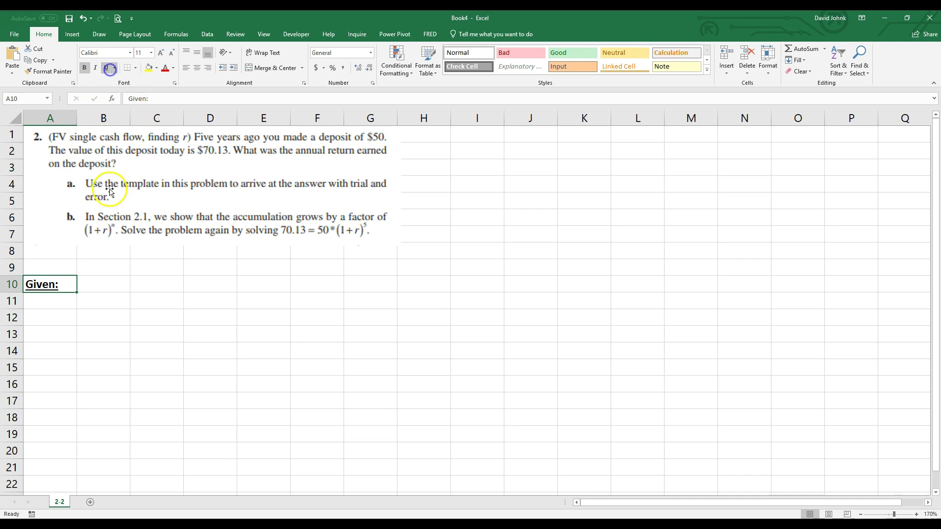
left_click(155, 305)
left_click(122, 397)
- Enter the labels N, r, PV, PMT and FV down A11:A15
left_click(54, 305)
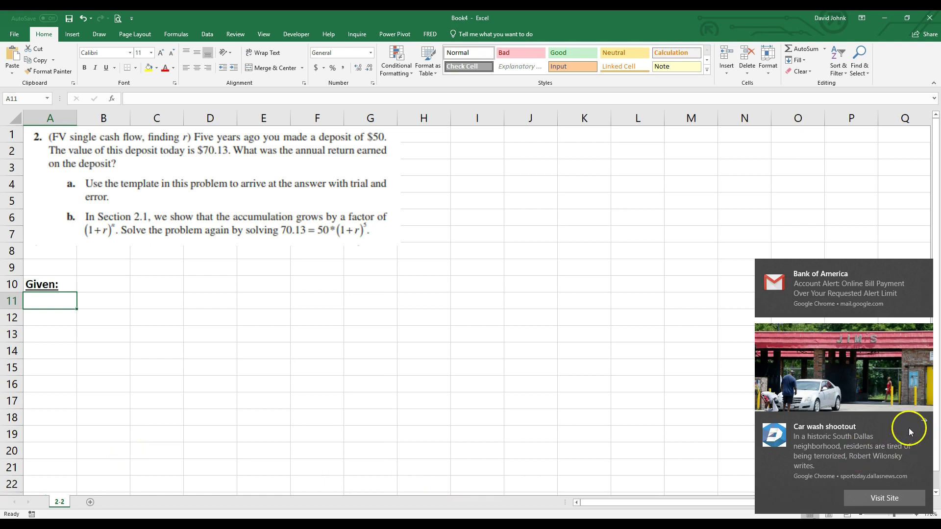
left_click(924, 421)
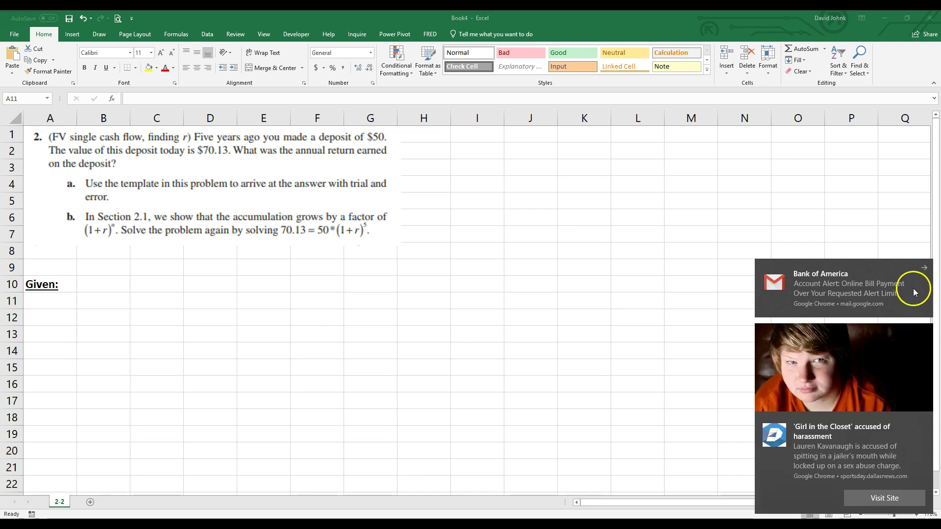
left_click(923, 267)
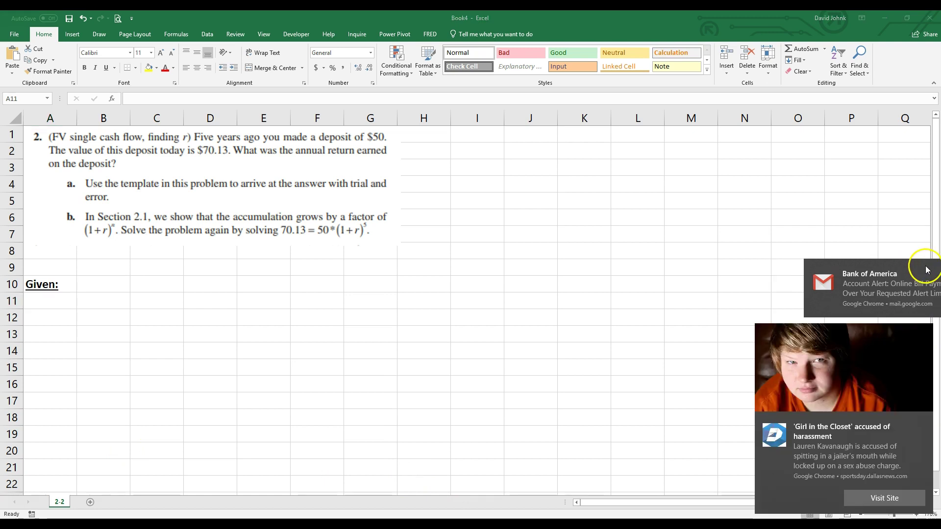
left_click(924, 422)
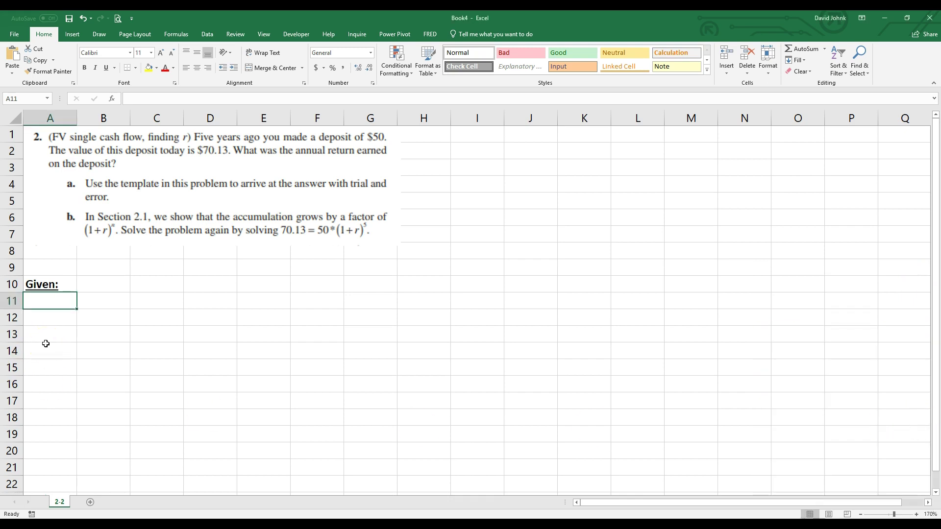
type("N")
key("Return")
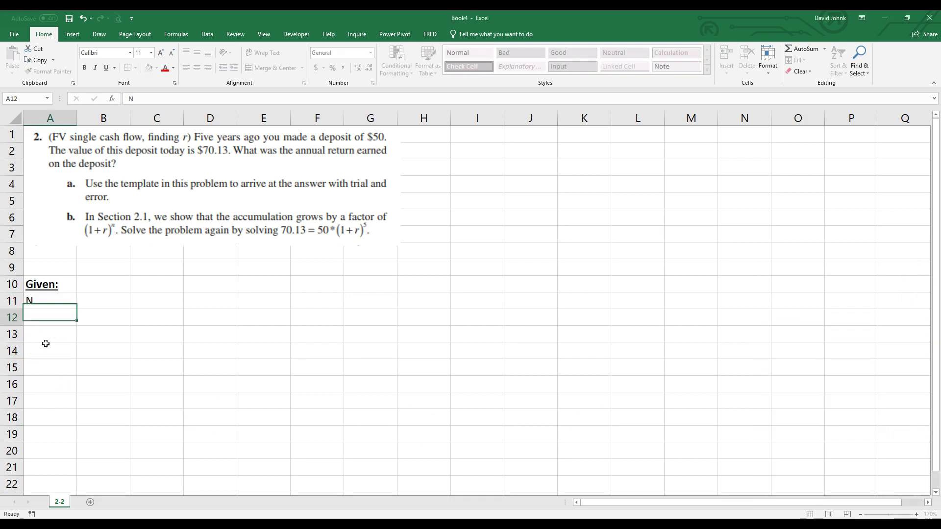
type("r")
key("Return")
type("PV")
key("Return")
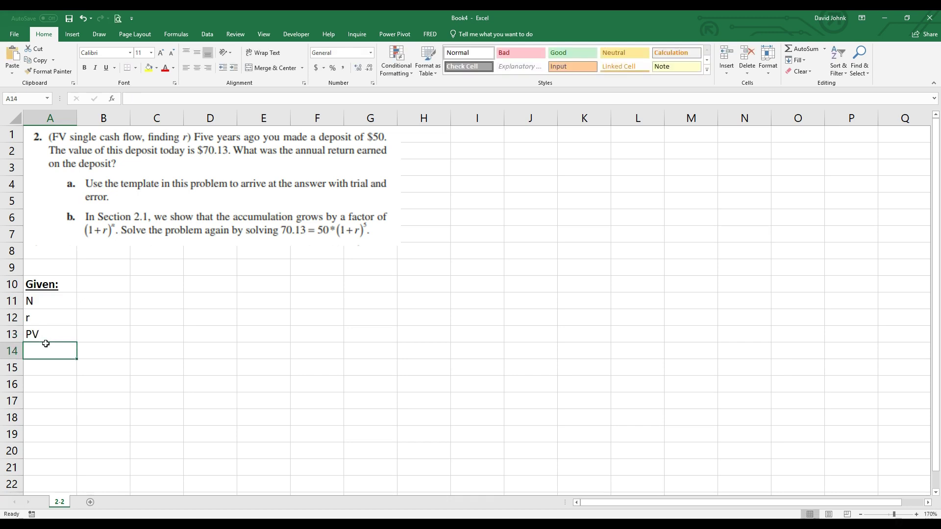
type("PMT")
key("Return")
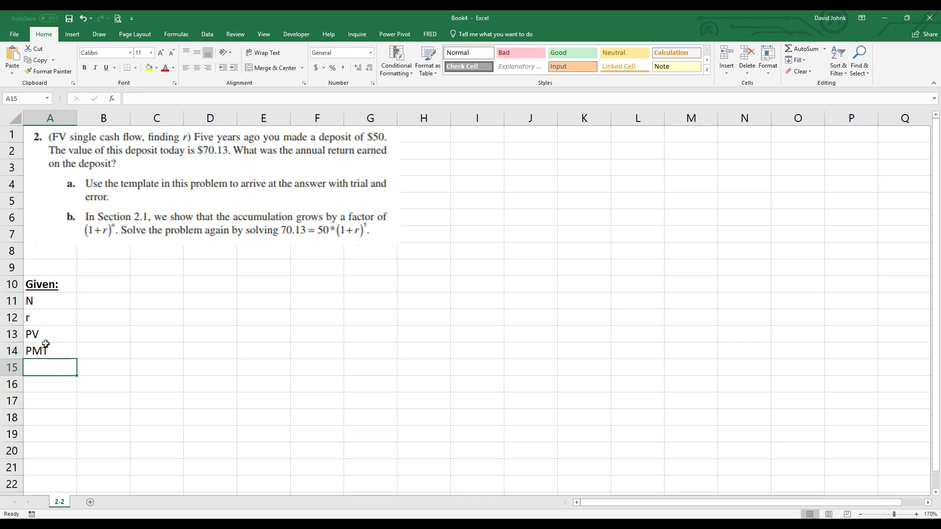
type("FV")
key("Return")
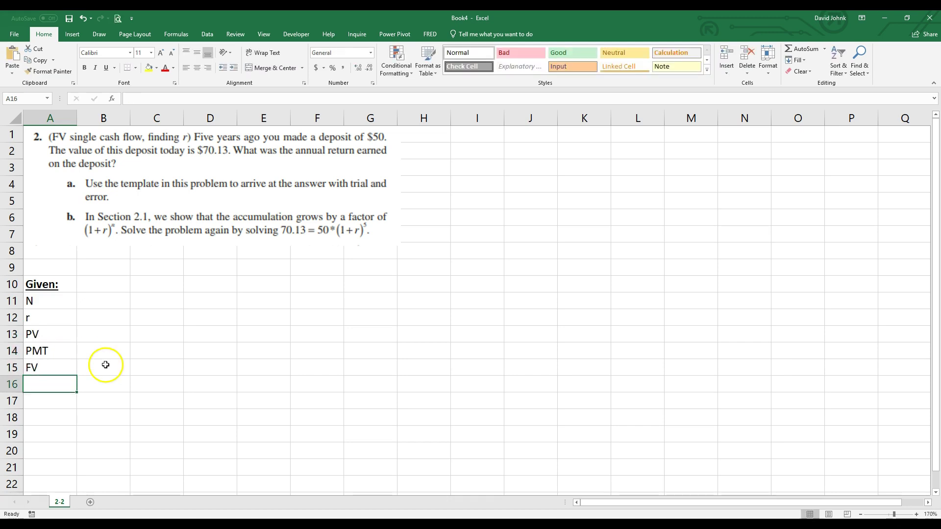
- Enter N = 5, r = ? and PV = -$50 in B11:B13
left_click(109, 303)
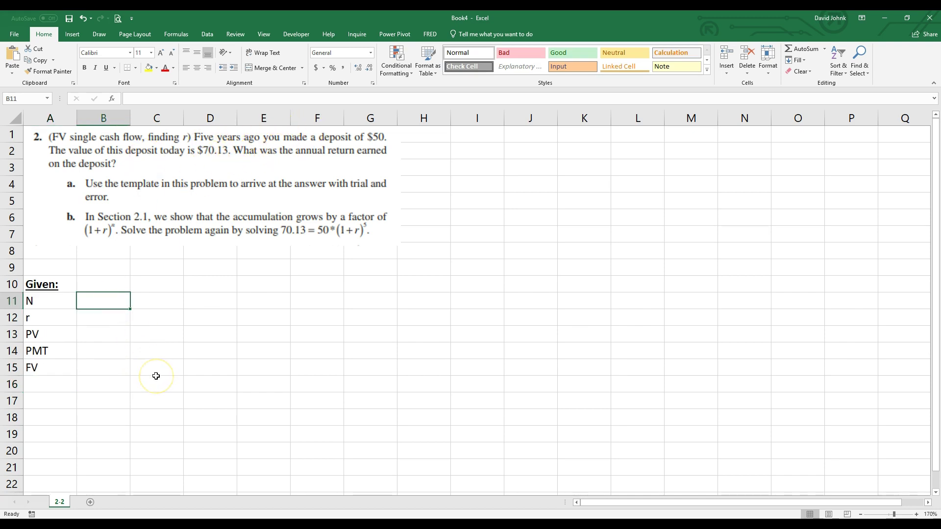
type("5")
left_click(149, 415)
left_click(89, 318)
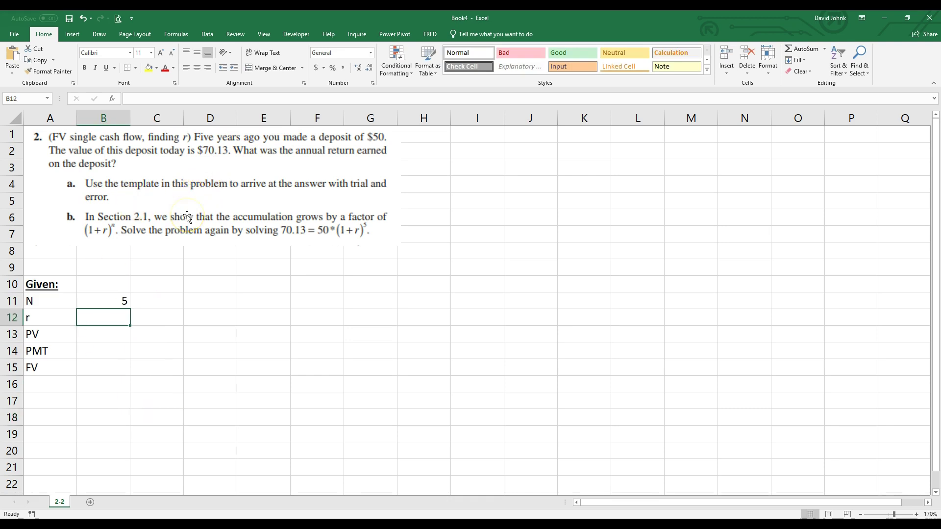
type("?")
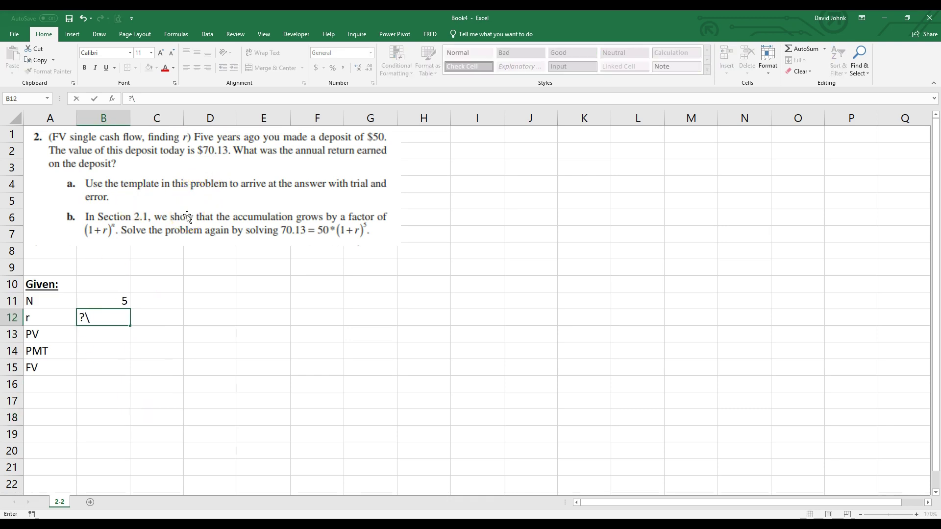
left_click(179, 344)
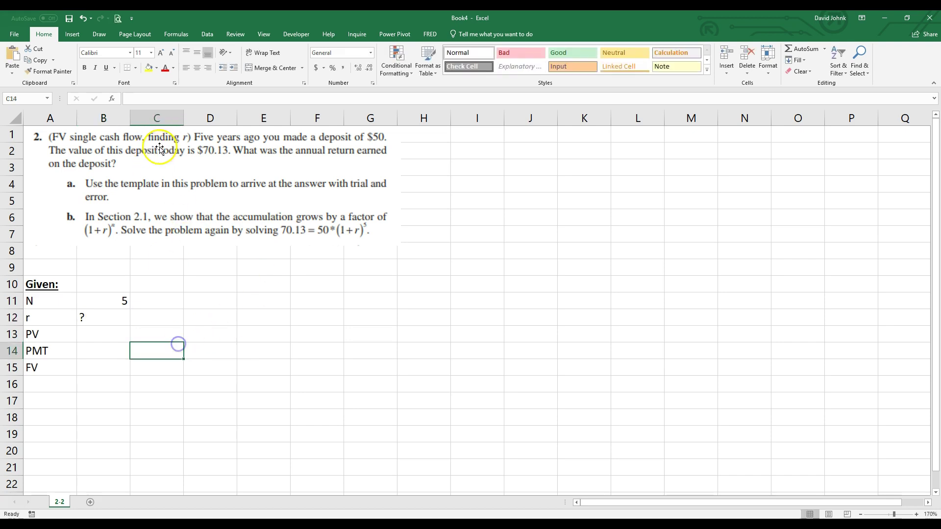
left_click(95, 332)
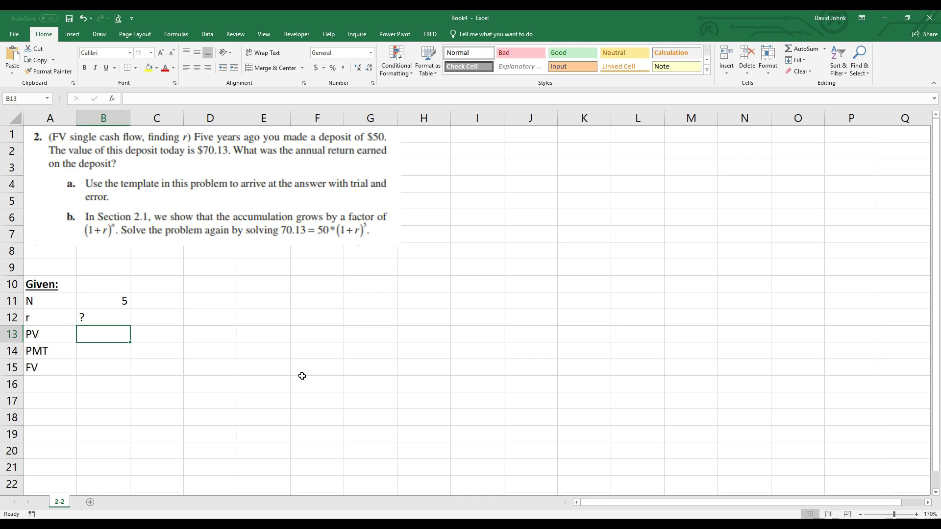
type("-$50")
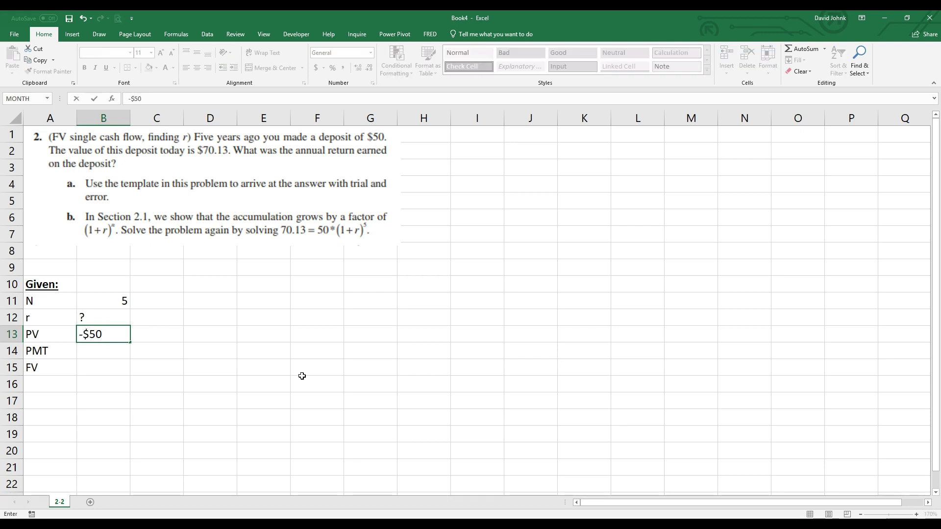
key("Return")
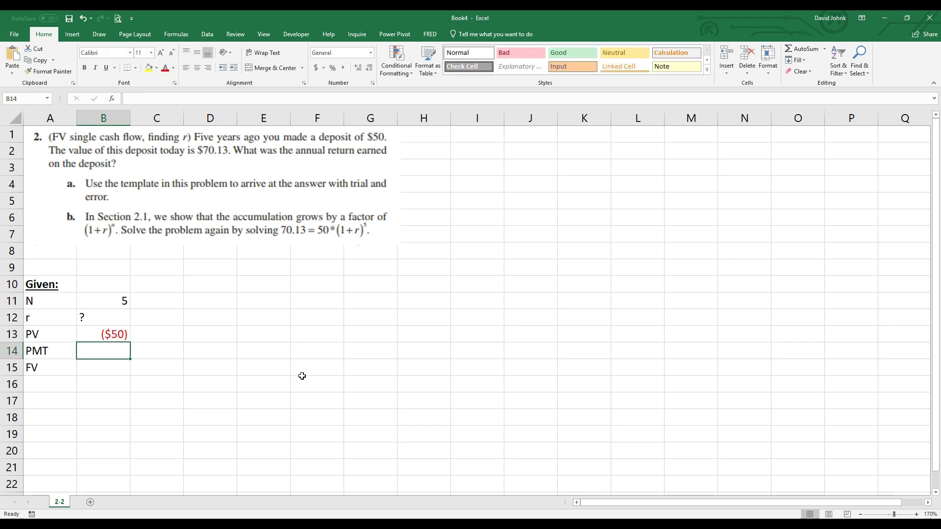
left_click(102, 333)
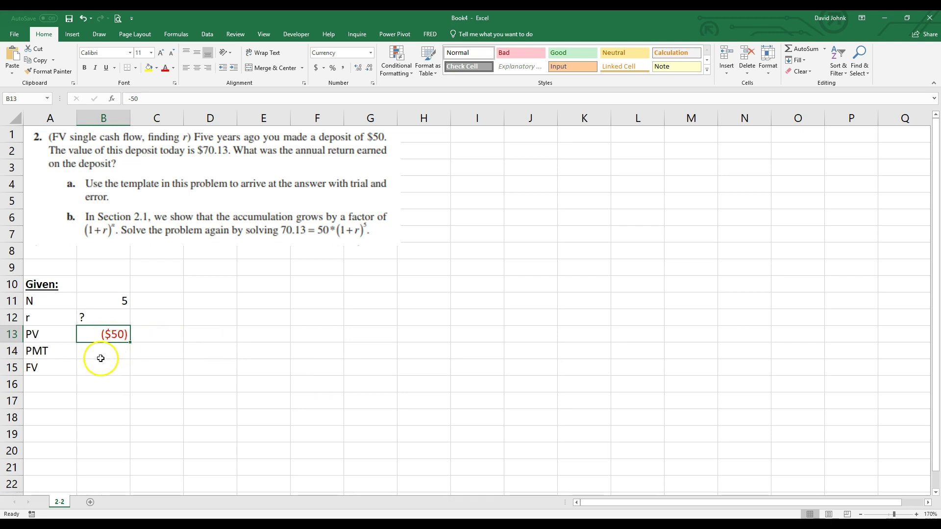
- Enter PMT = 0 and FV = $70.14 in B14:B15
left_click(104, 352)
type("0")
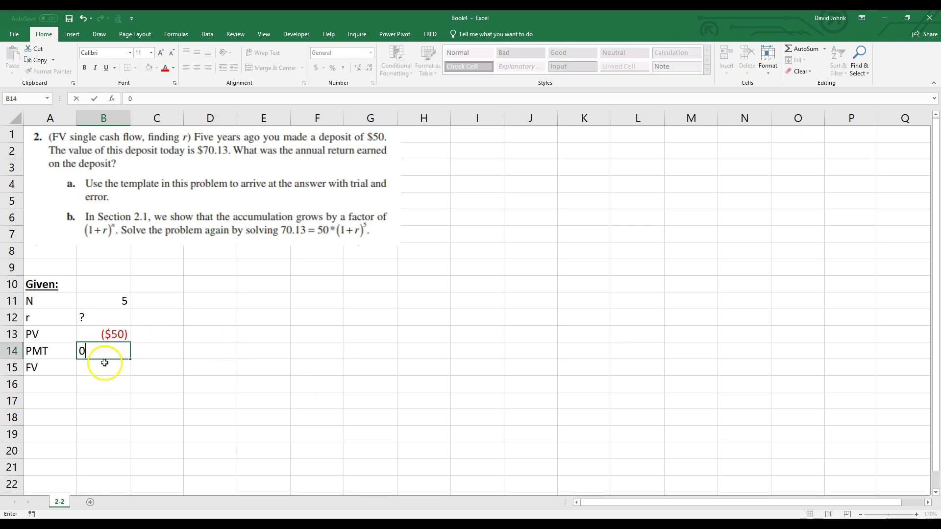
left_click(109, 365)
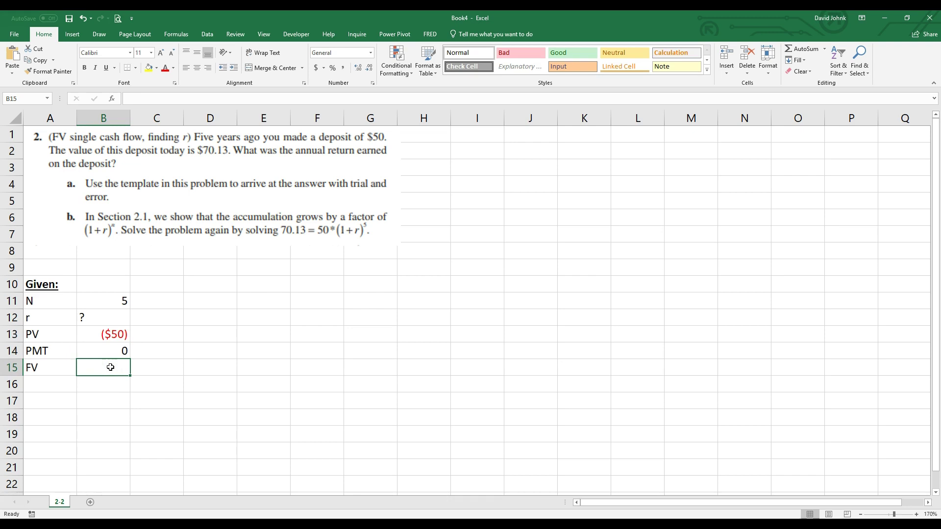
type("$")
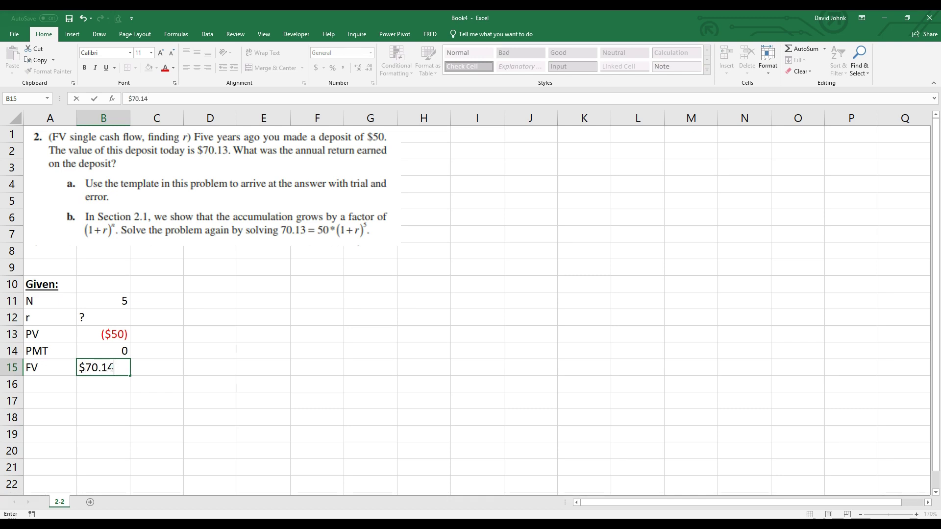
type("70.14")
key("Return")
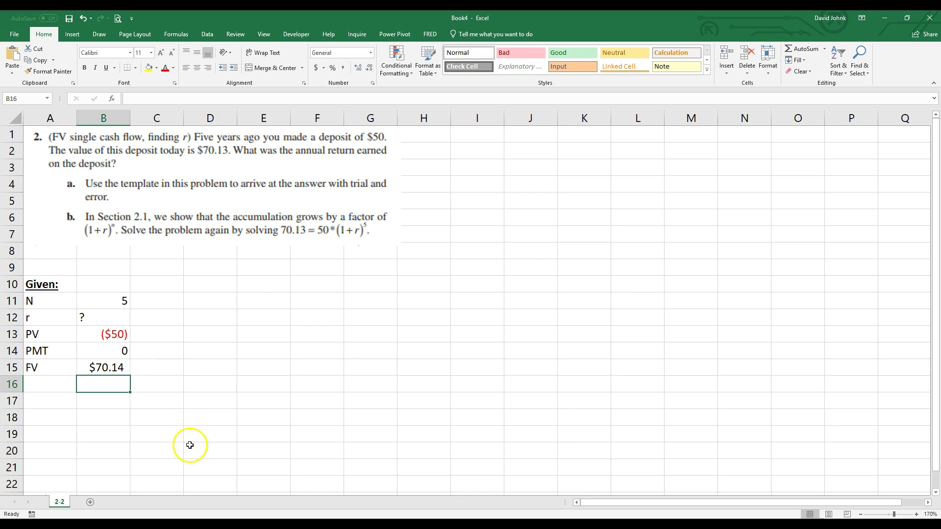
- Select the Given table A11:B15 and go over each label and value
left_click(124, 454)
left_click_drag(33, 300, 98, 367)
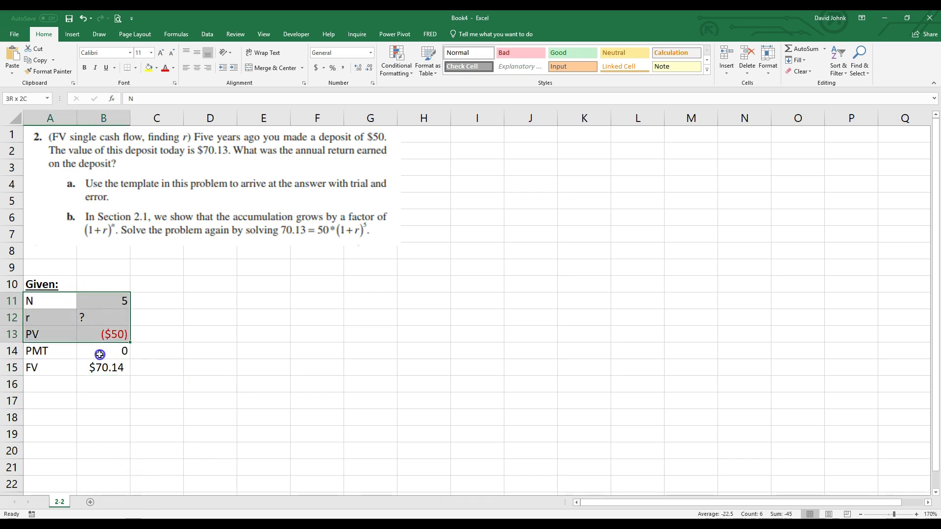
left_click(105, 301)
left_click(108, 317)
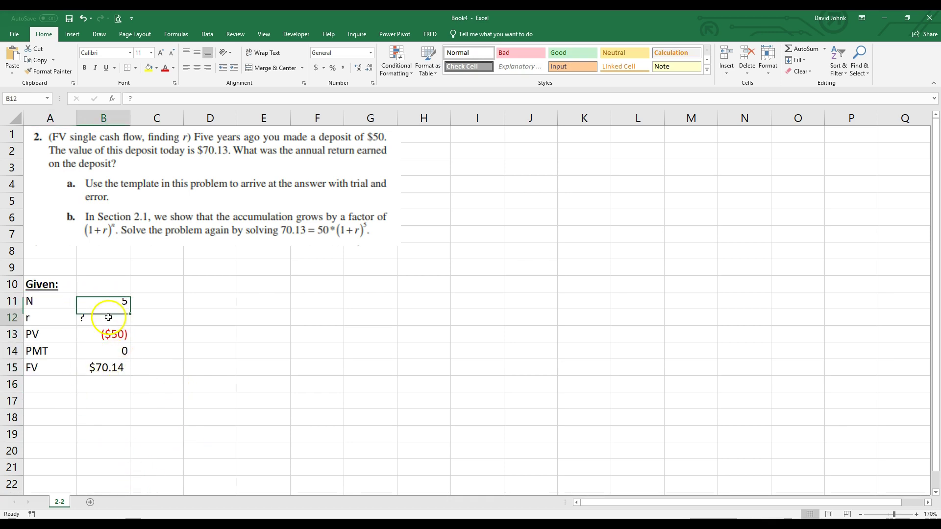
left_click(109, 334)
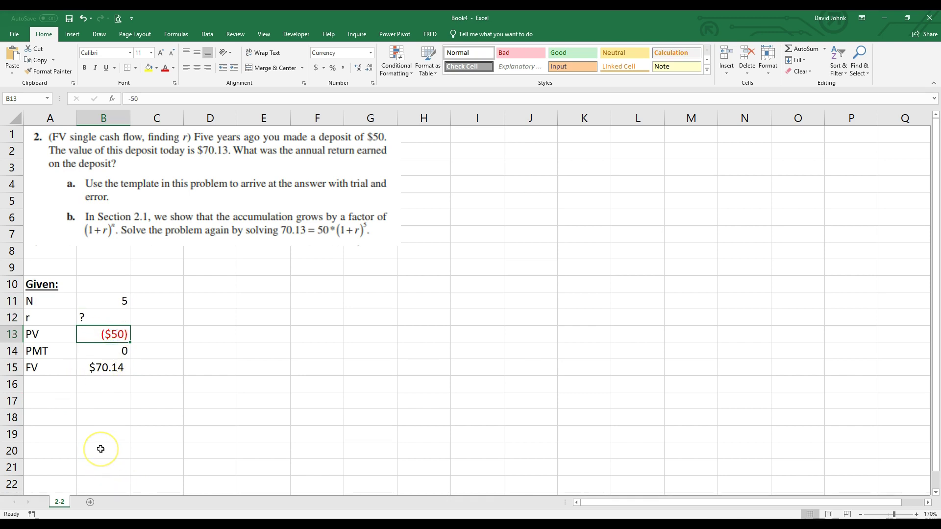
left_click(98, 351)
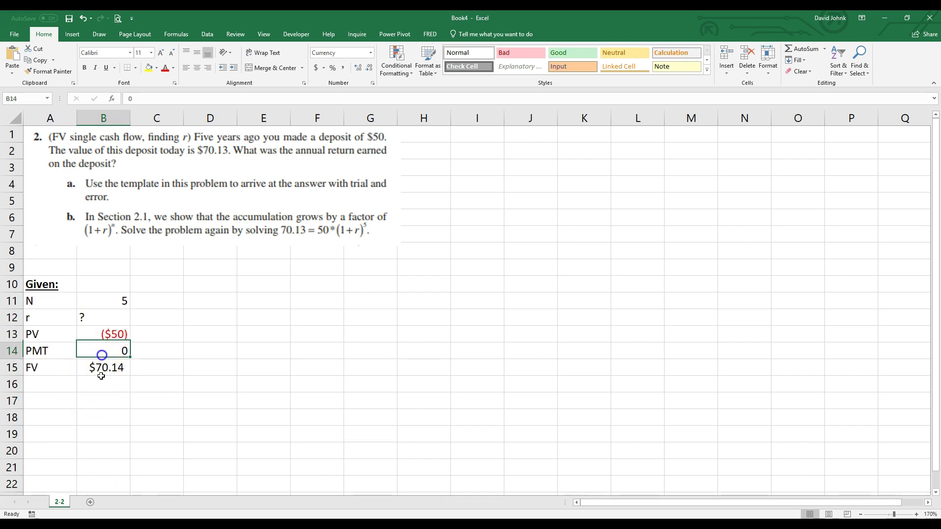
left_click(109, 367)
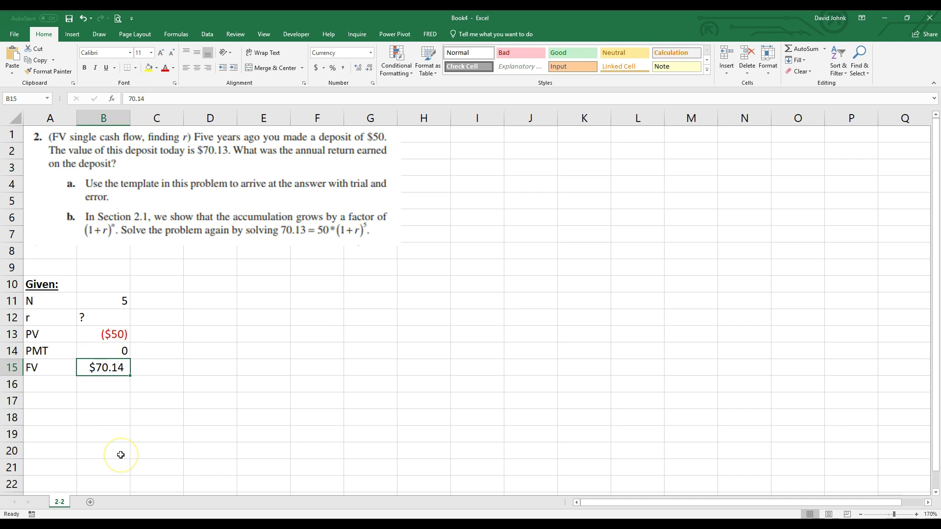
left_click(30, 333)
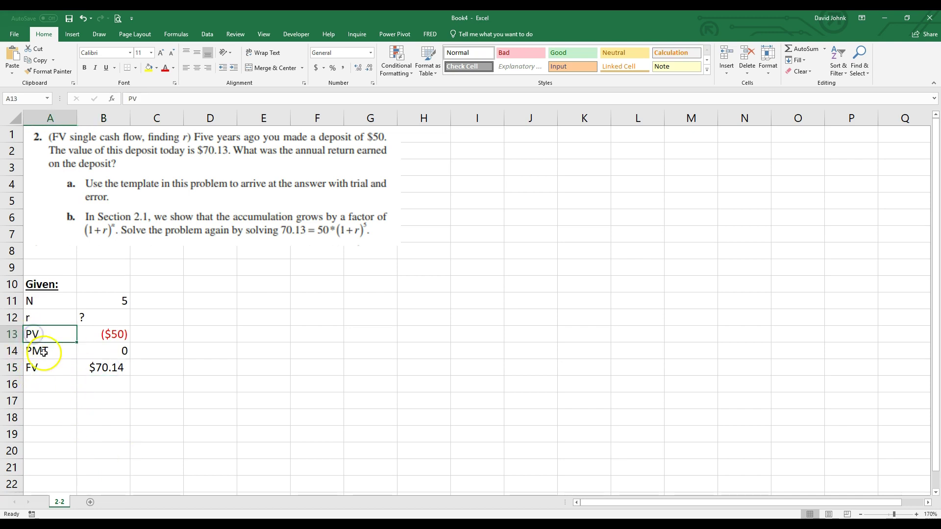
left_click(47, 348)
left_click(57, 300)
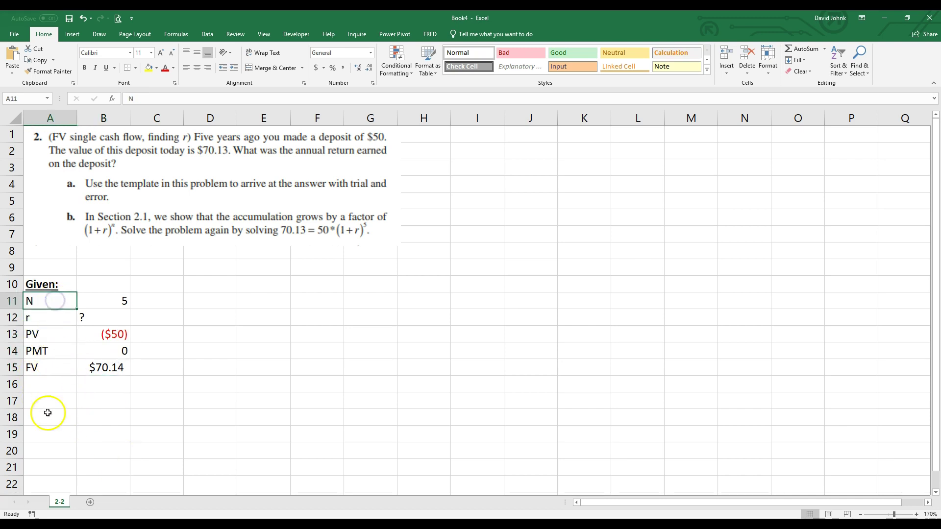
left_click(54, 364)
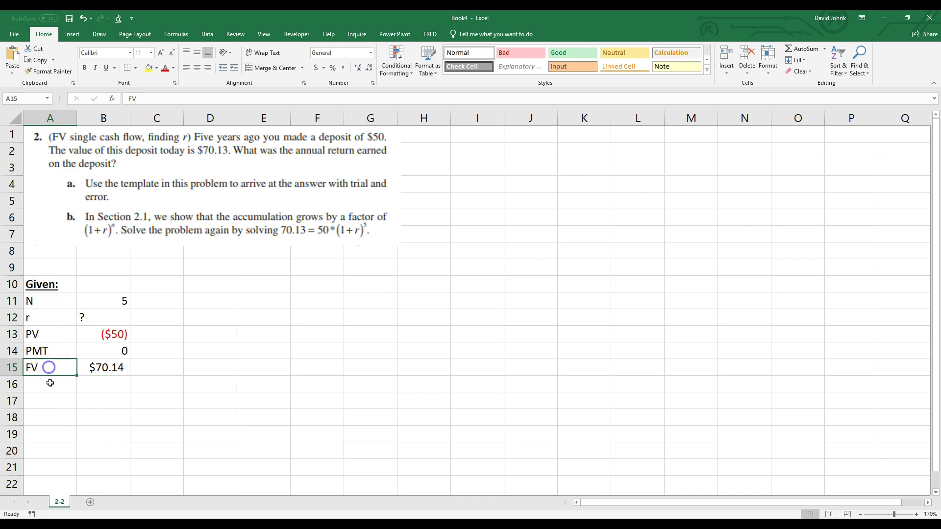
- Open the $70.14 FV entry in B15 for editing and confirm it
left_click(108, 354)
left_click(107, 370)
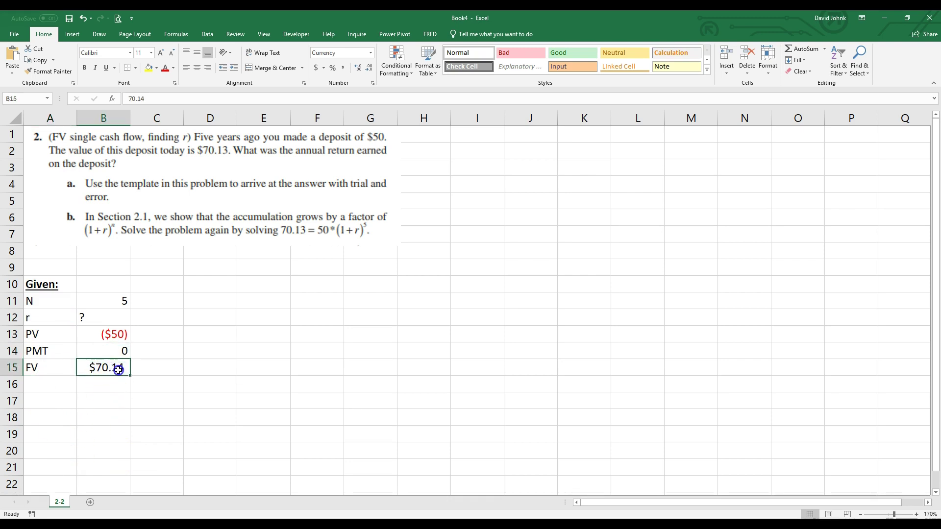
double_click(118, 370)
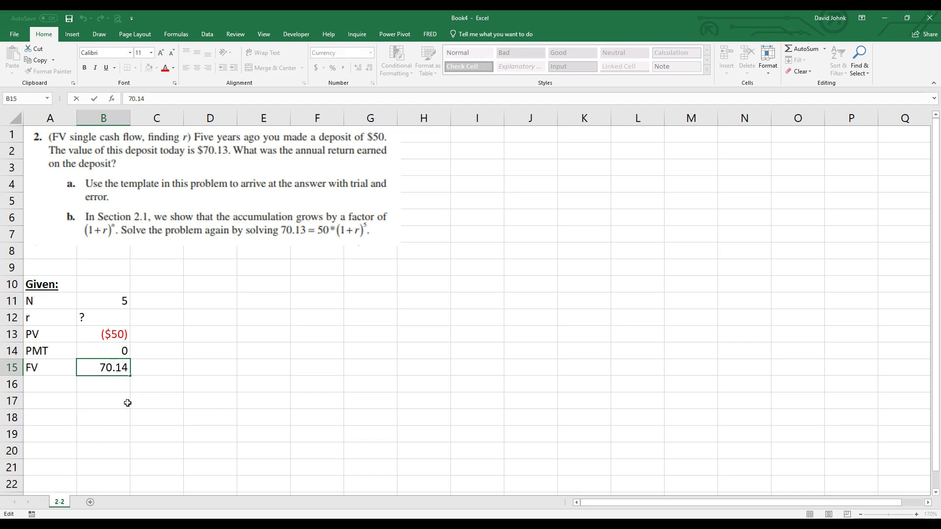
left_click(384, 295)
- Switch Borders to Draw Border mode with the thickest line style
left_click(300, 302)
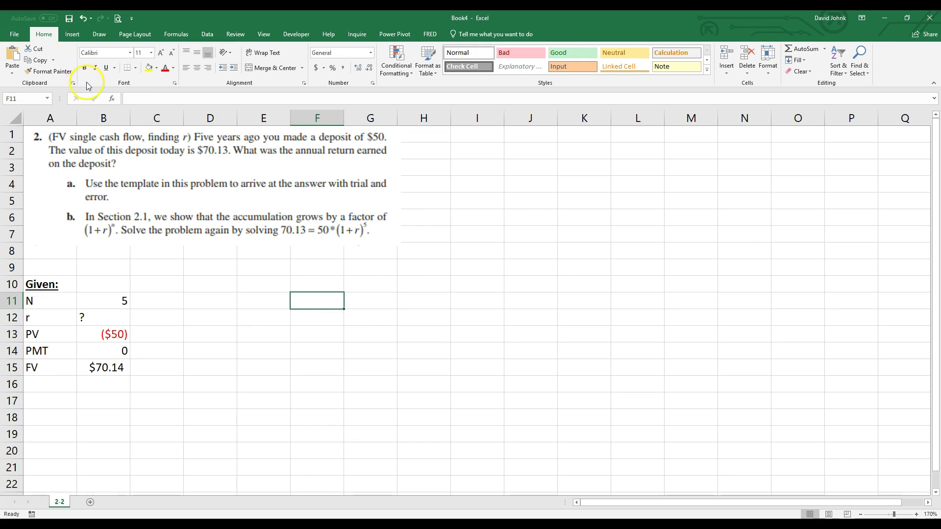
left_click(136, 69)
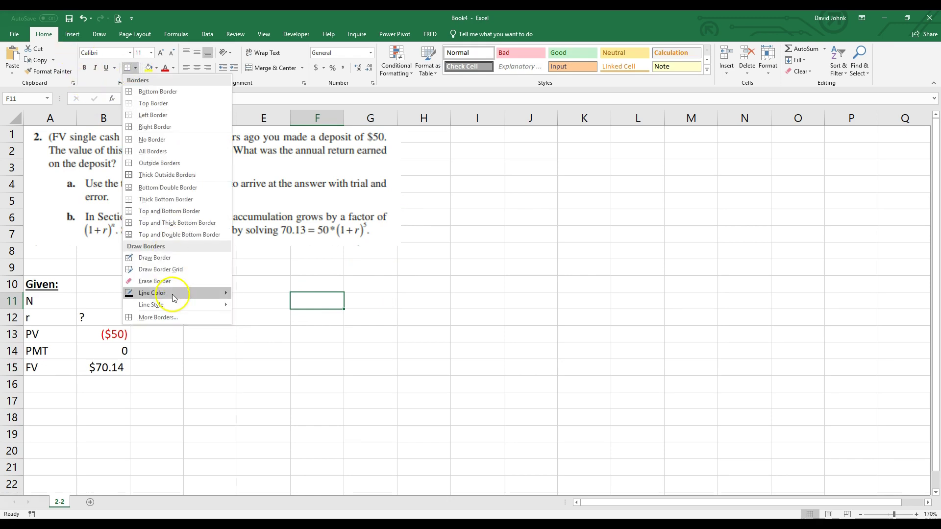
left_click(162, 269)
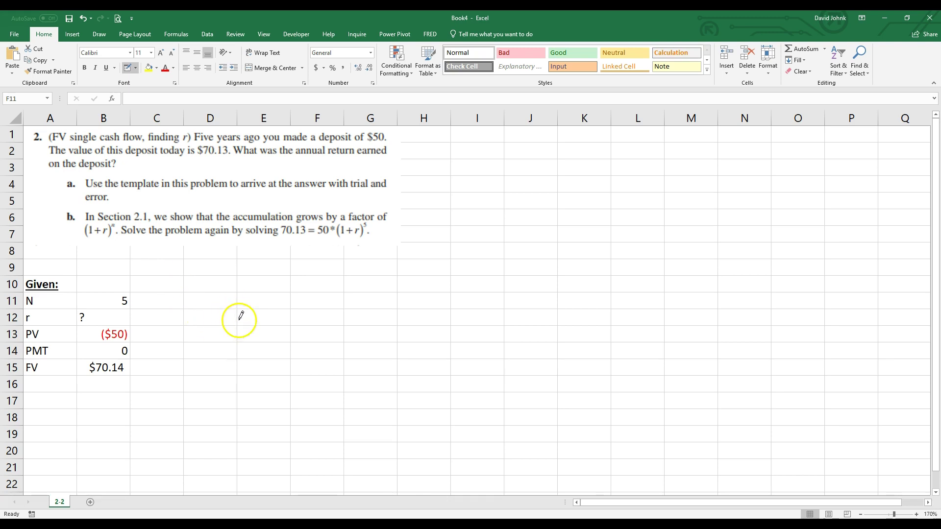
left_click(136, 68)
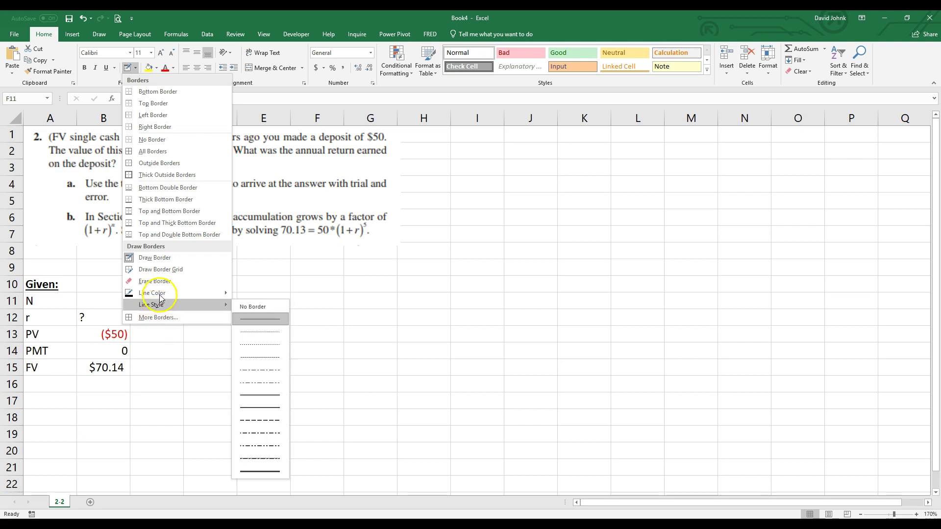
mouse_move(159, 305)
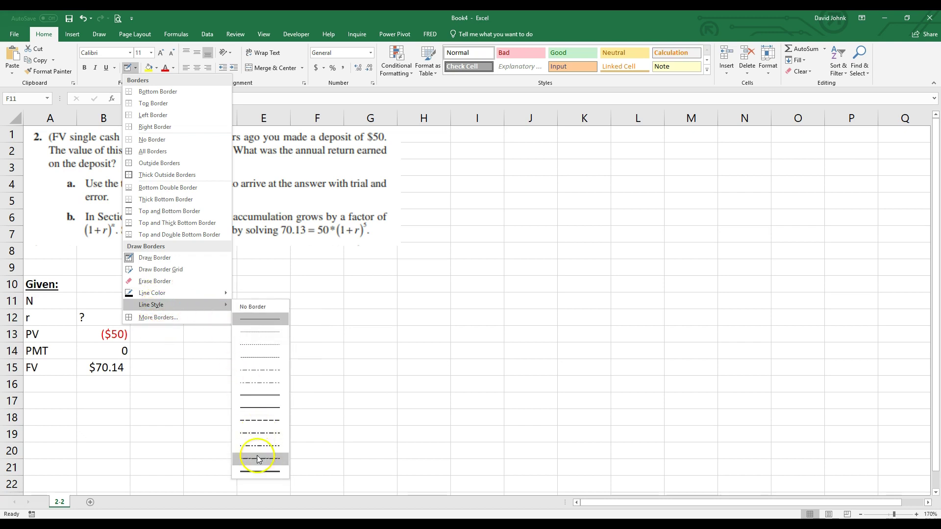
left_click(263, 473)
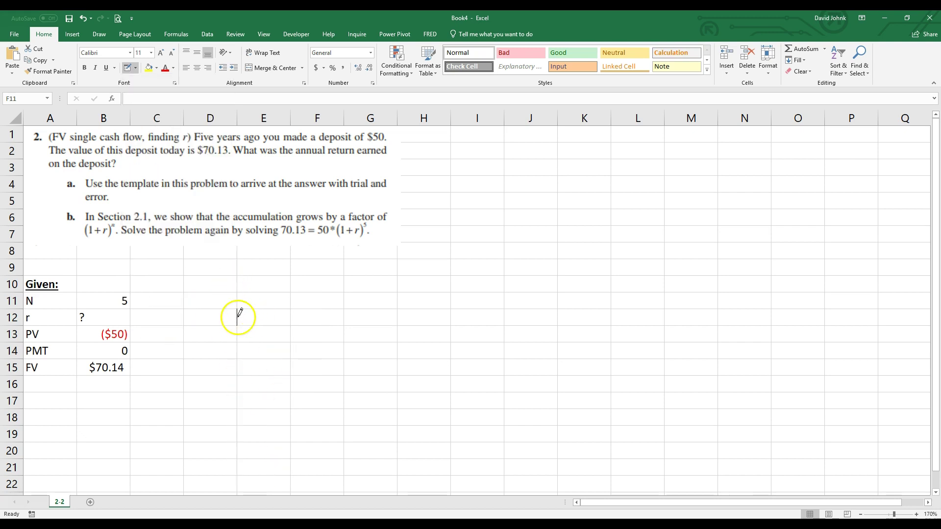
- Draw a thick border along the top of cells E12 through I12
left_click(265, 308)
left_click(304, 309)
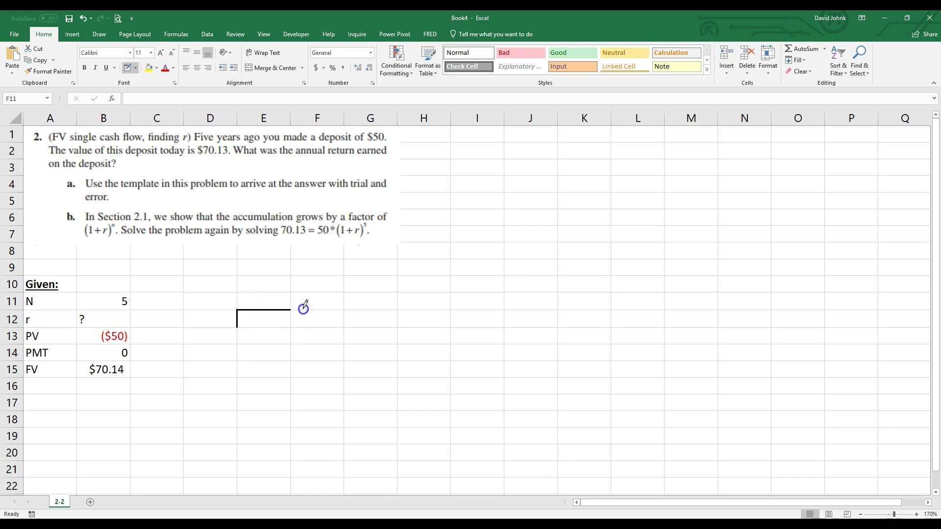
left_click(377, 310)
left_click(415, 309)
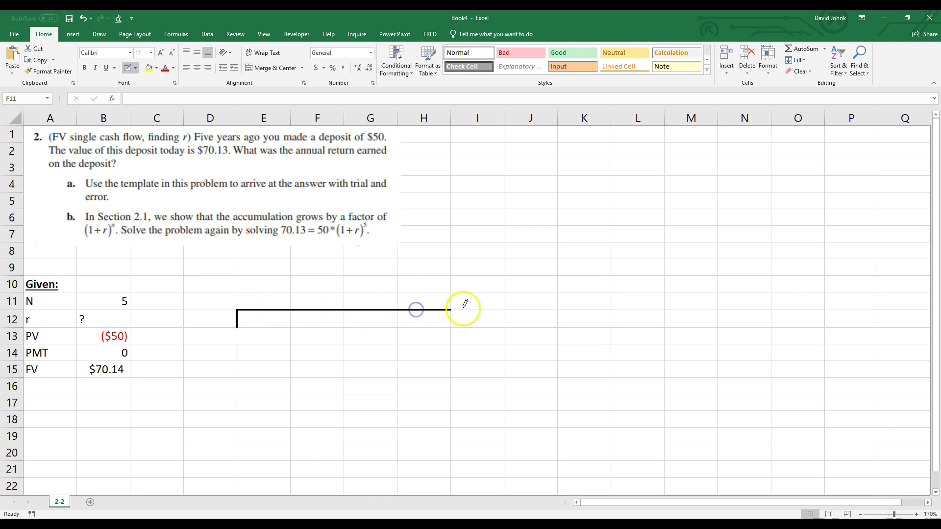
left_click(464, 309)
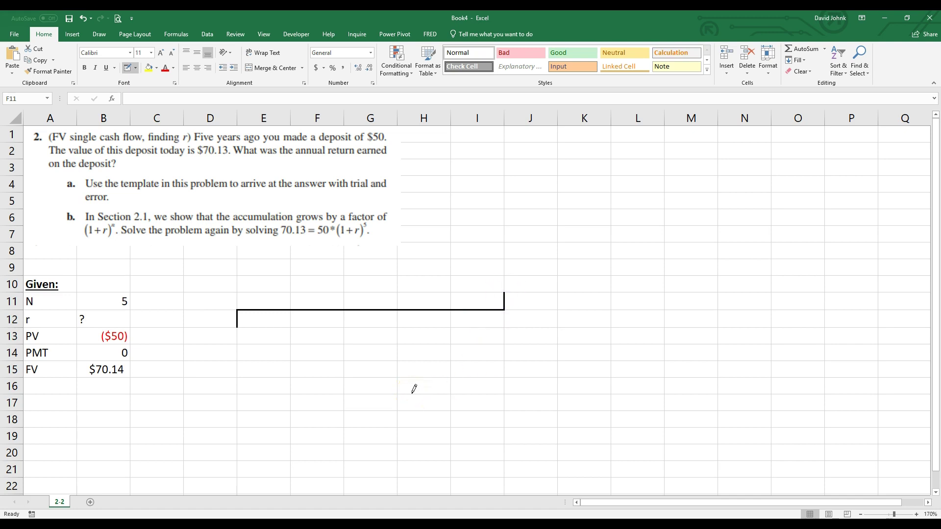
key("Escape")
left_click(213, 335)
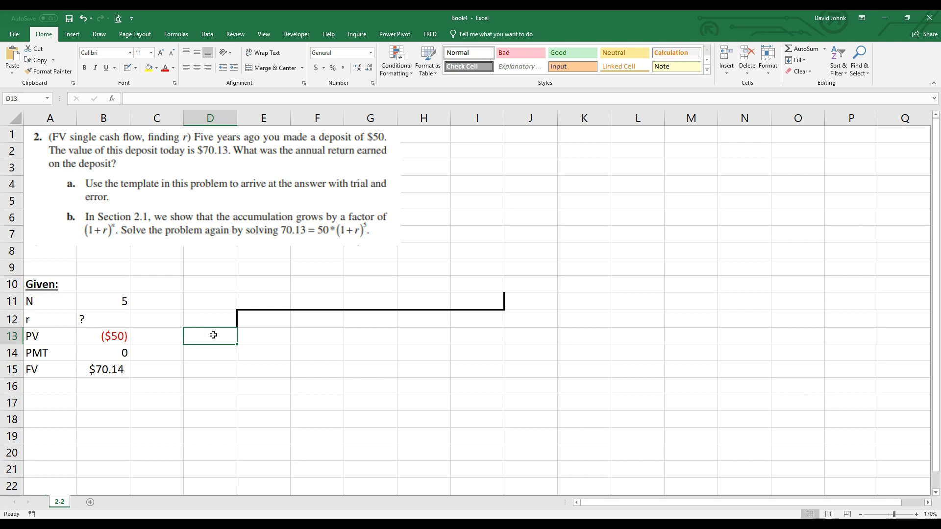
- Link D13 to the PV in B13 ($50) and J10 to the FV in B15 ($70.14)
type("=-")
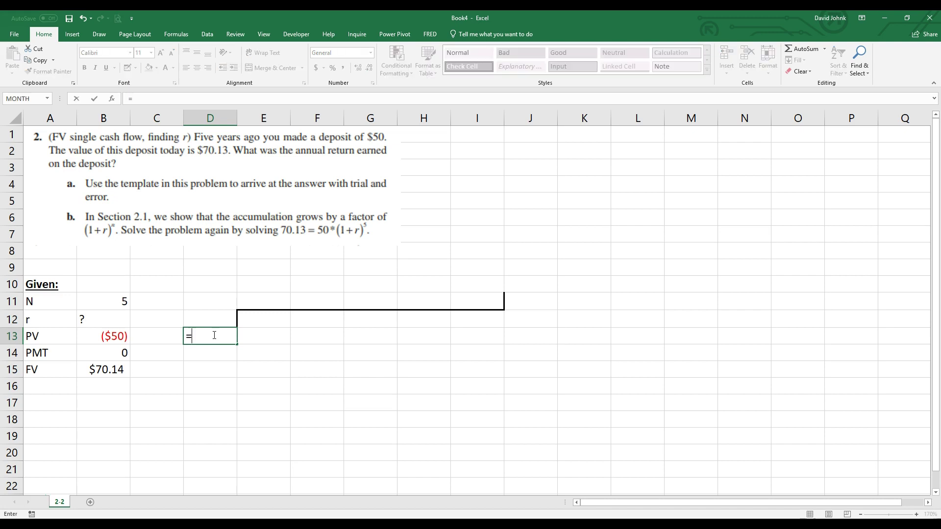
left_click(113, 336)
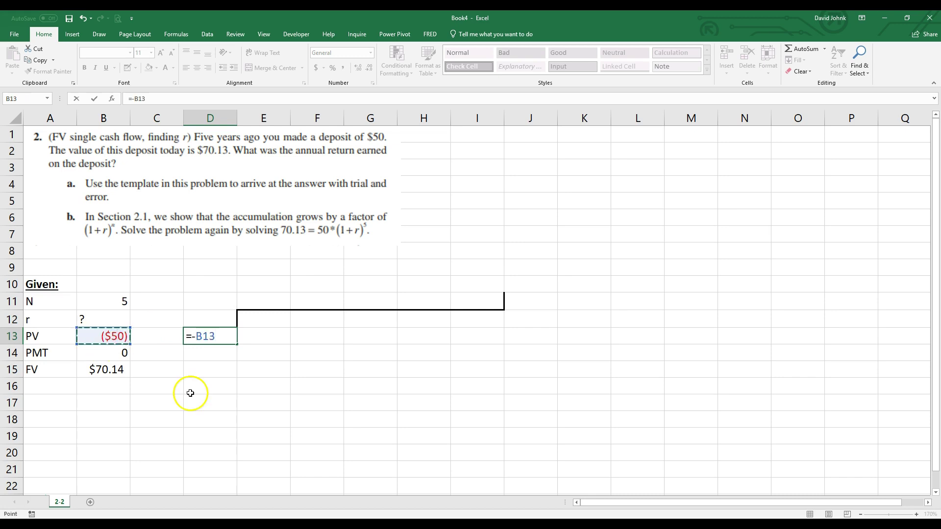
key("Return")
left_click(221, 335)
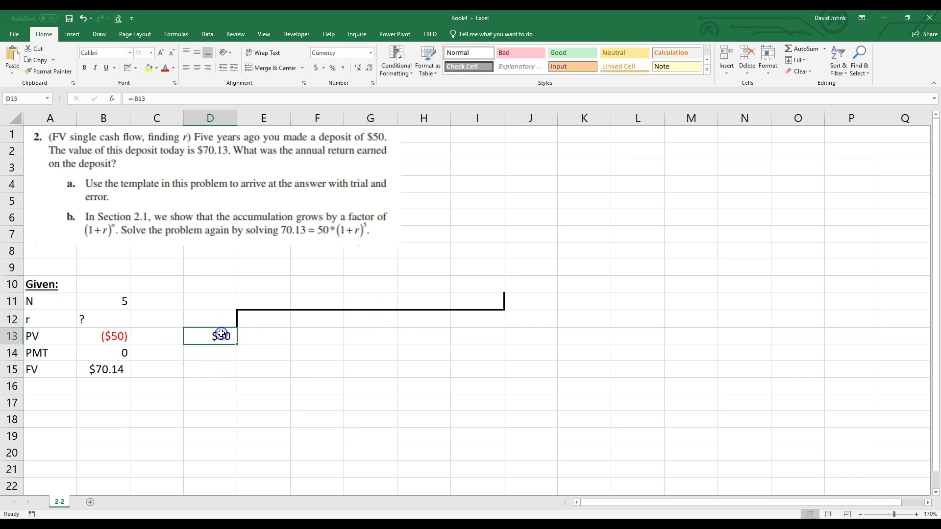
double_click(221, 334)
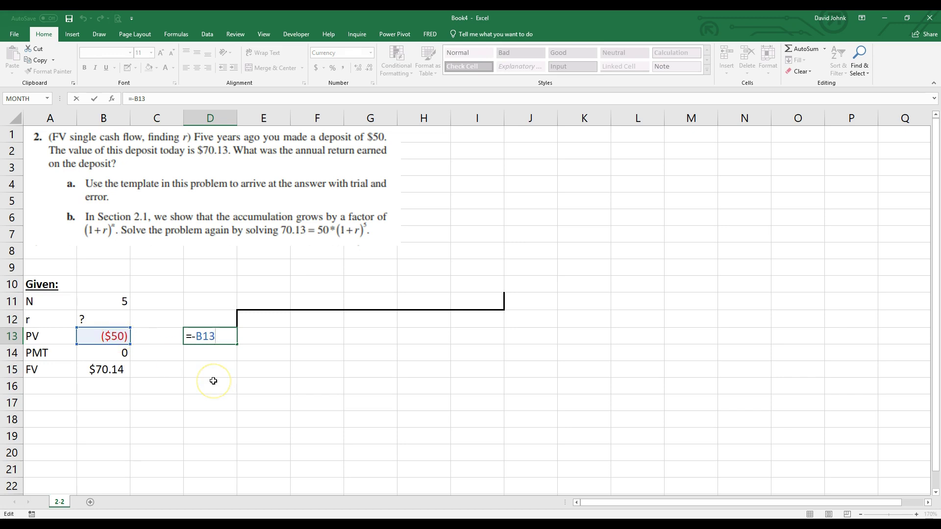
key("Escape")
left_click(217, 336)
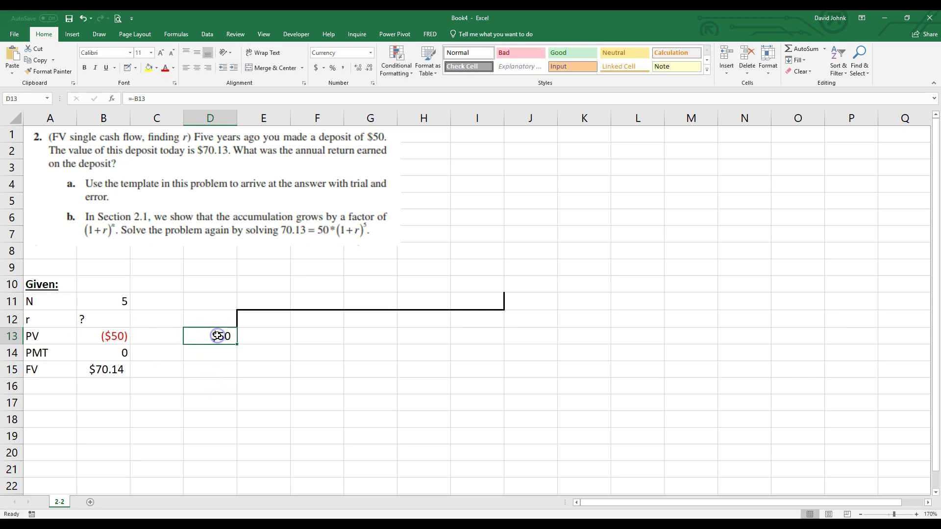
left_click(527, 286)
type("=")
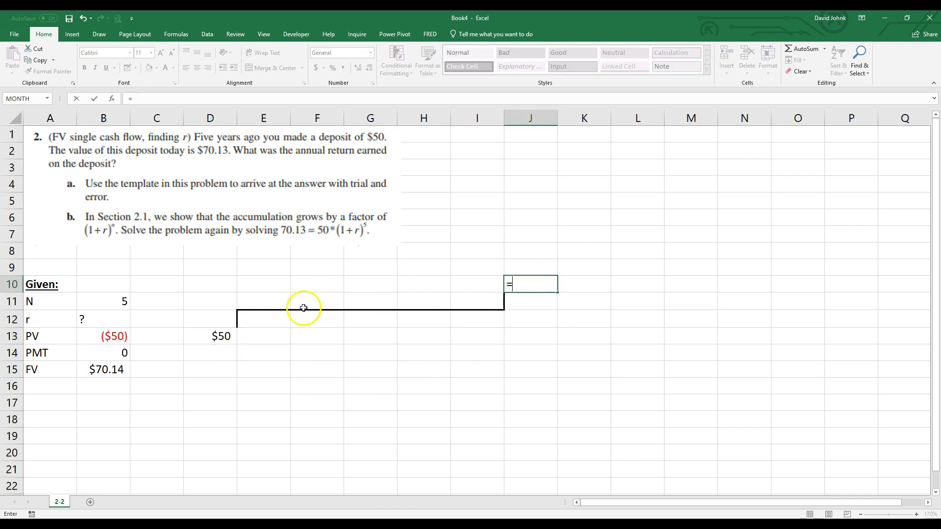
left_click(98, 373)
key("Return")
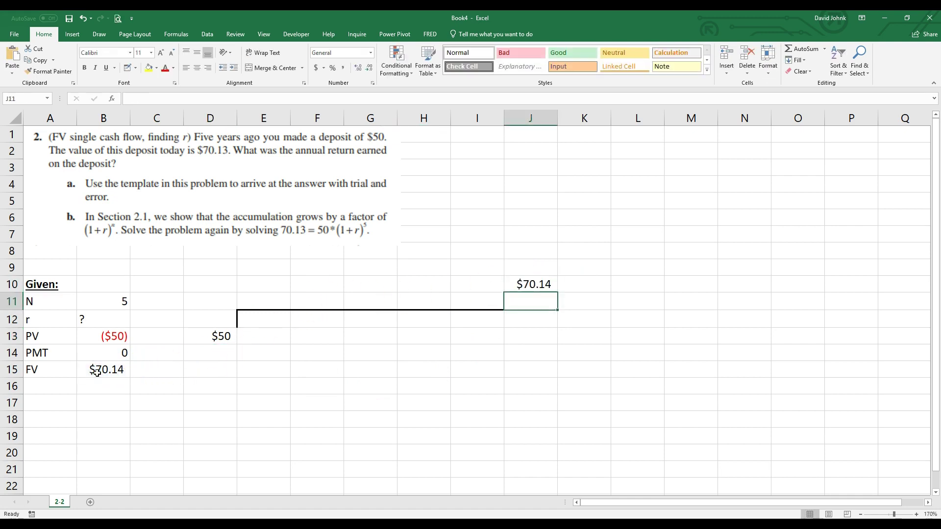
- Number the timeline periods 0 through 5 across D11:I11
left_click_drag(208, 290, 213, 295)
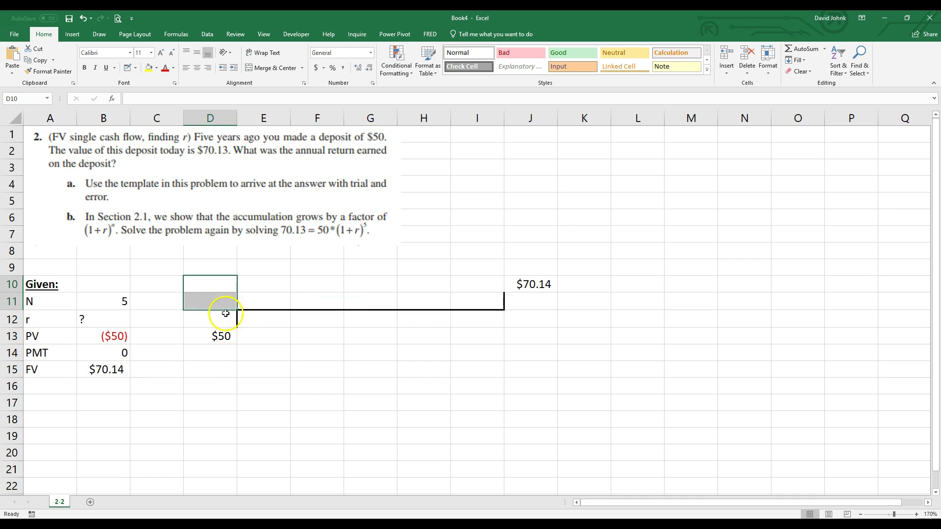
left_click(224, 305)
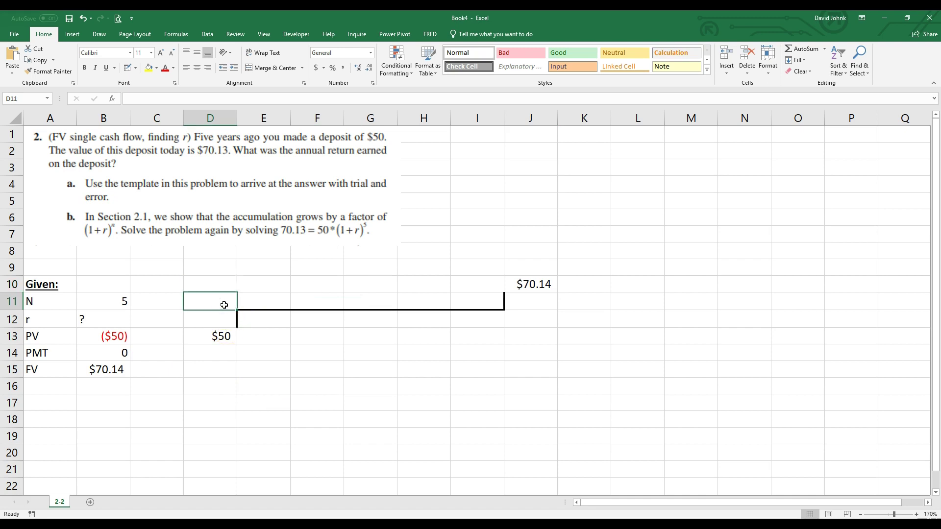
type("0")
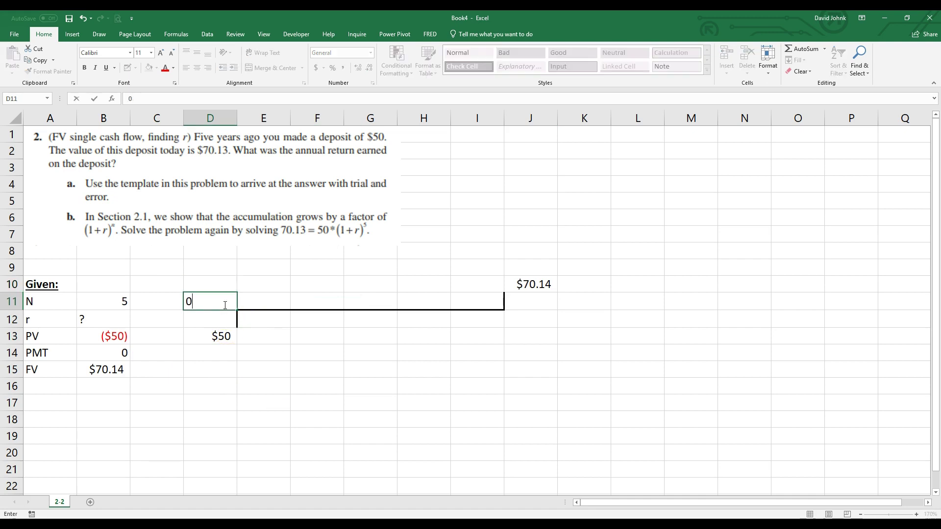
key("Tab")
type("1")
key("Tab")
type("2")
key("Tab")
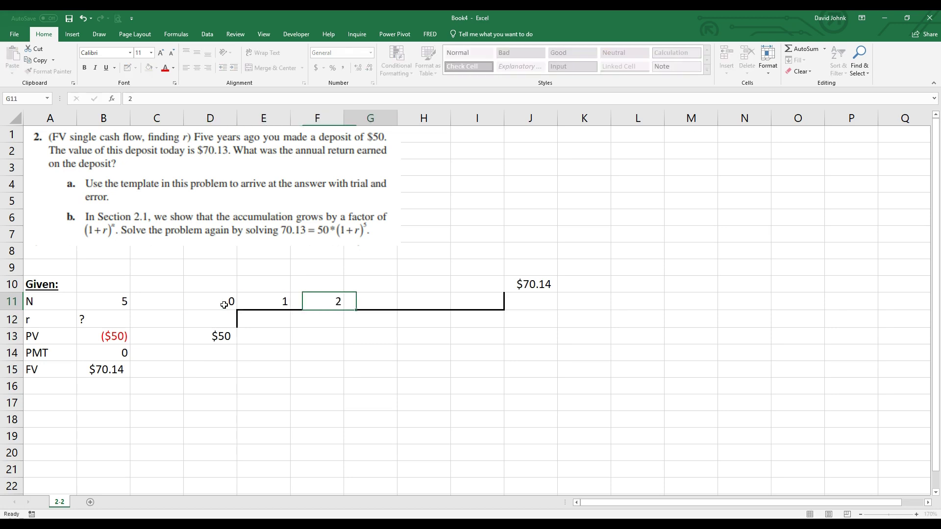
type("3")
key("Tab")
type("4")
key("Tab")
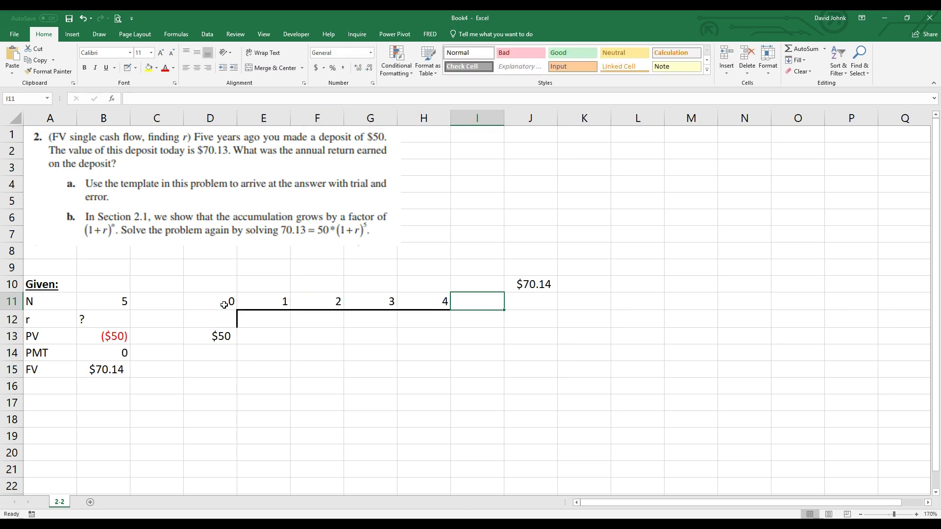
type("5")
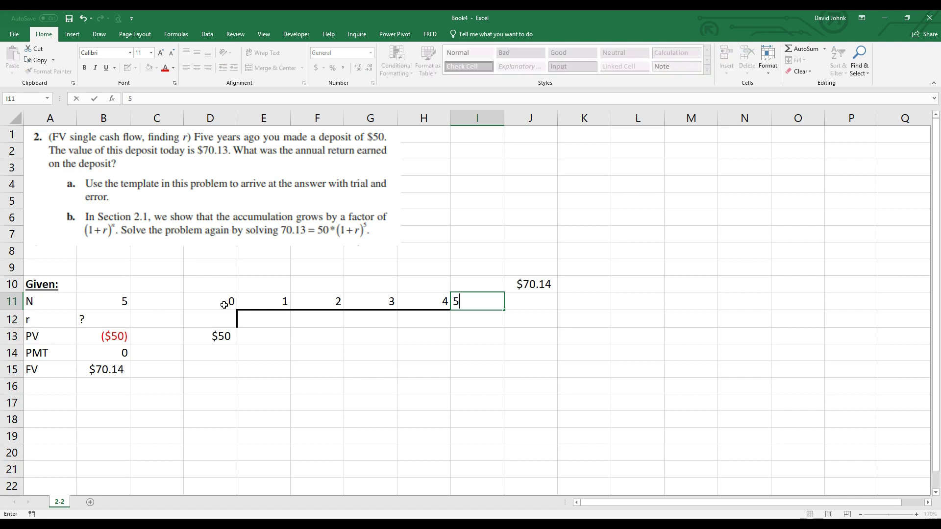
key("Return")
left_click(347, 433)
- Label the timeline with 'r' in E9 and '?' in F9
left_click(274, 272)
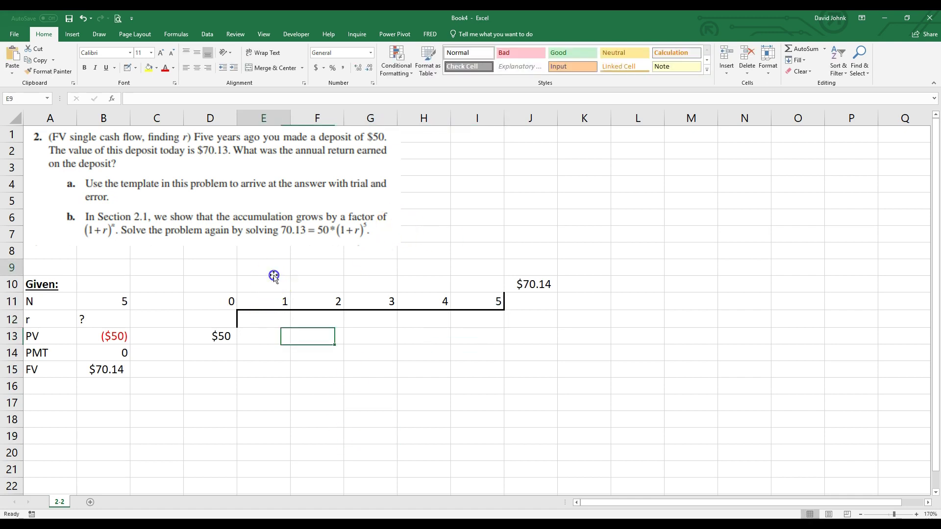
type("r")
key("Tab")
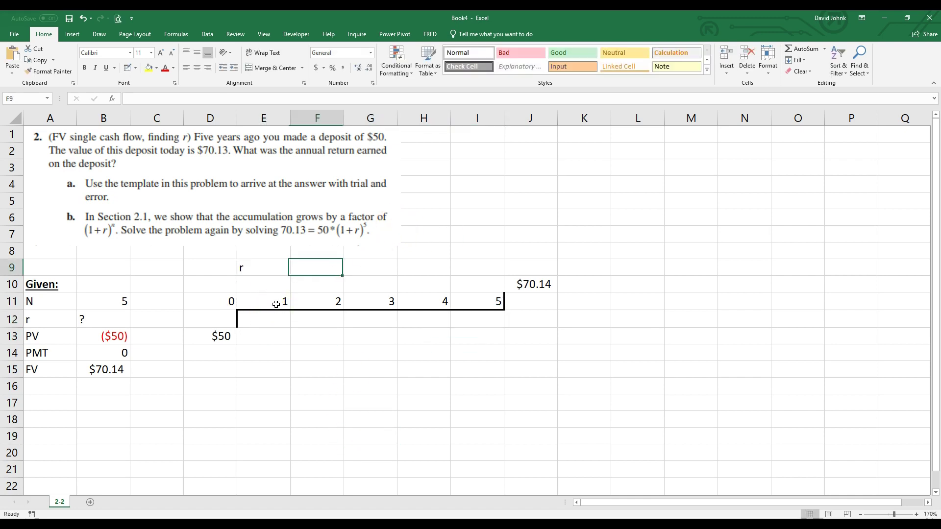
type("?")
key("Return")
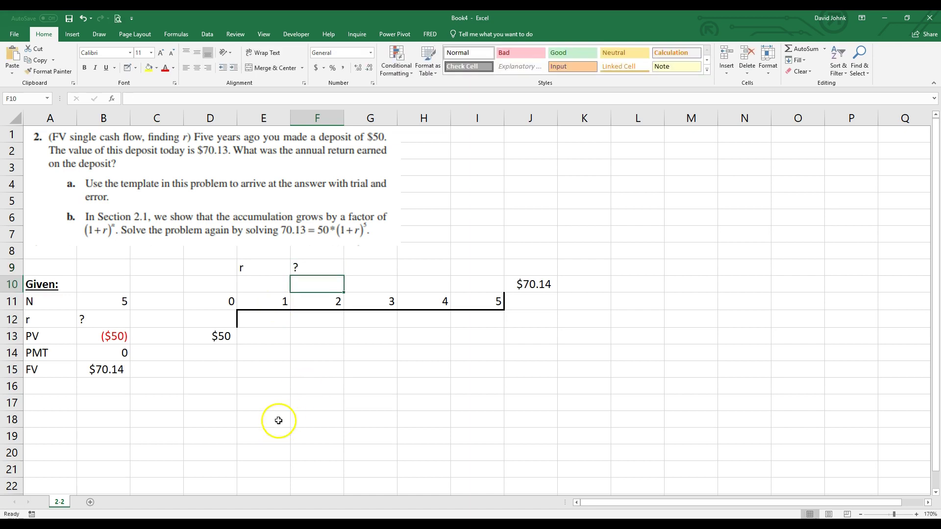
left_click(368, 336)
left_click_drag(248, 269, 312, 269)
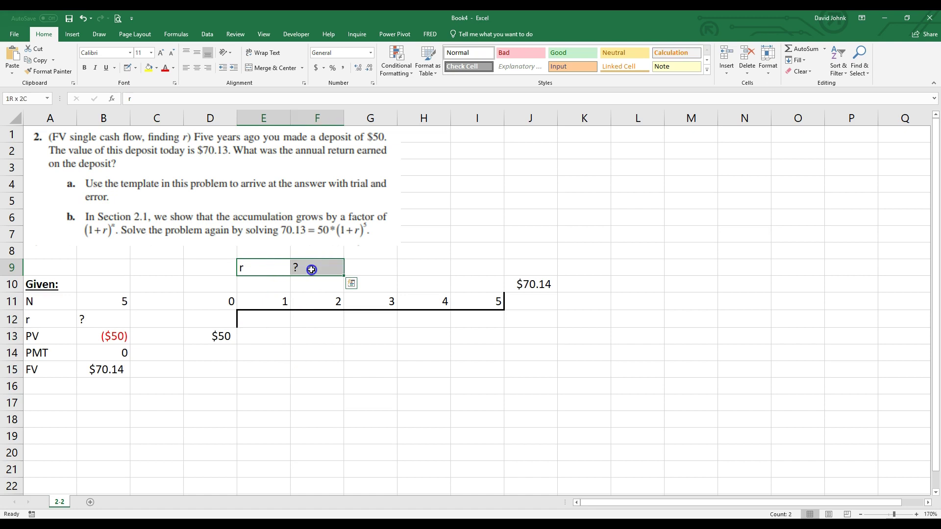
left_click(220, 337)
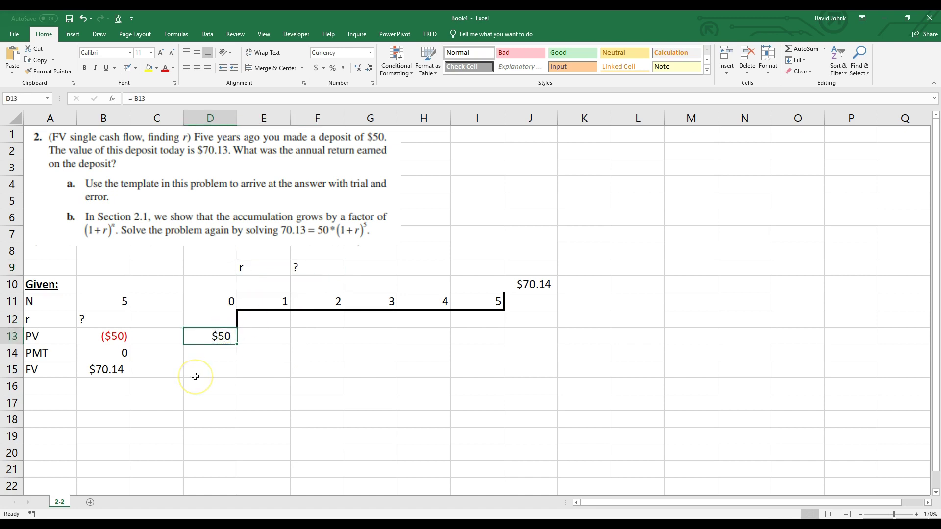
left_click(530, 286)
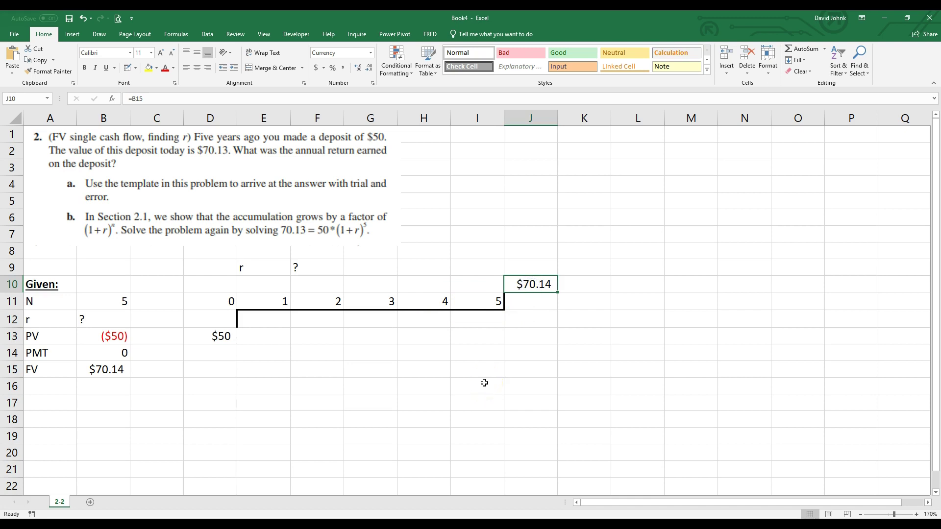
- Type a 'Find:' heading in A16 and make it bold and underlined
left_click(52, 386)
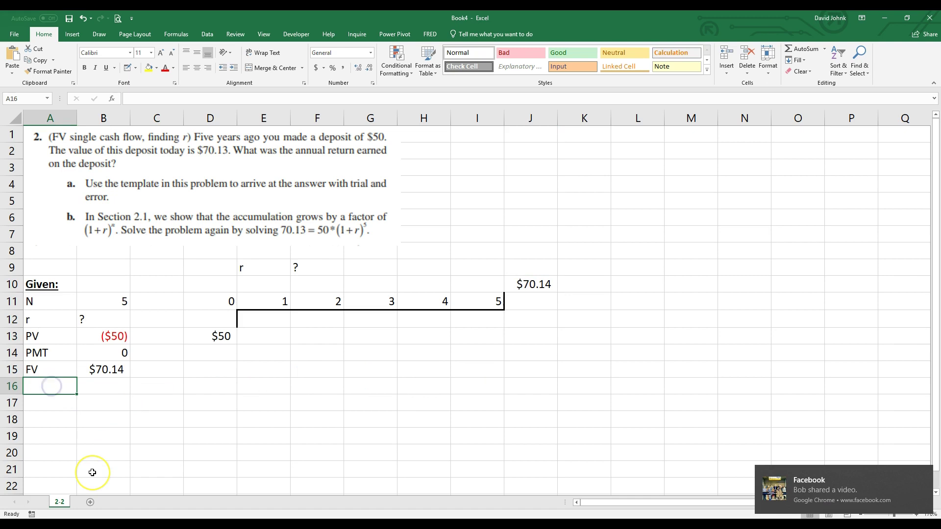
type("Find:")
key("Return")
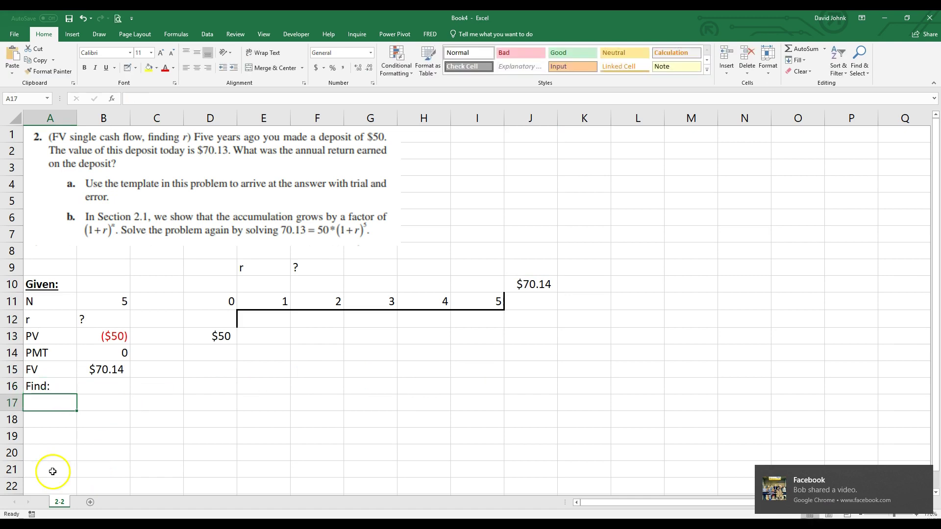
left_click(44, 382)
left_click(84, 68)
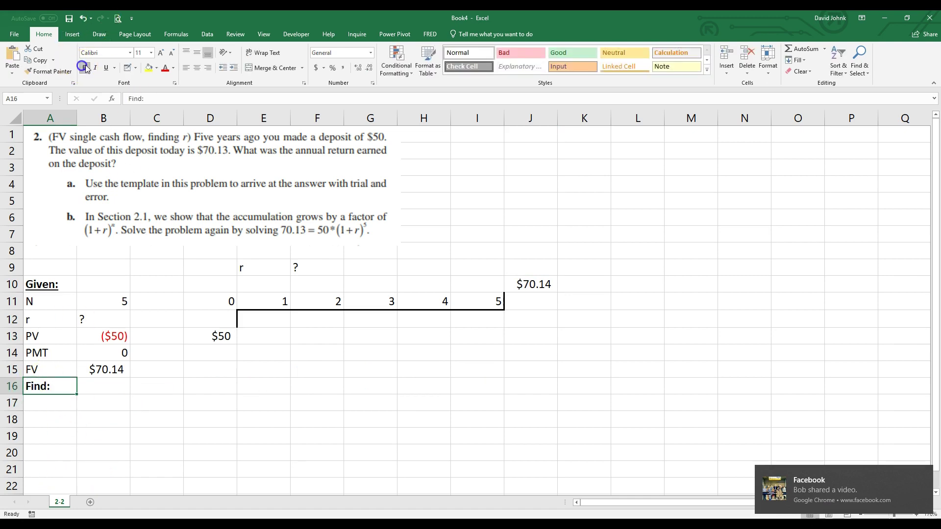
left_click(106, 67)
left_click(923, 472)
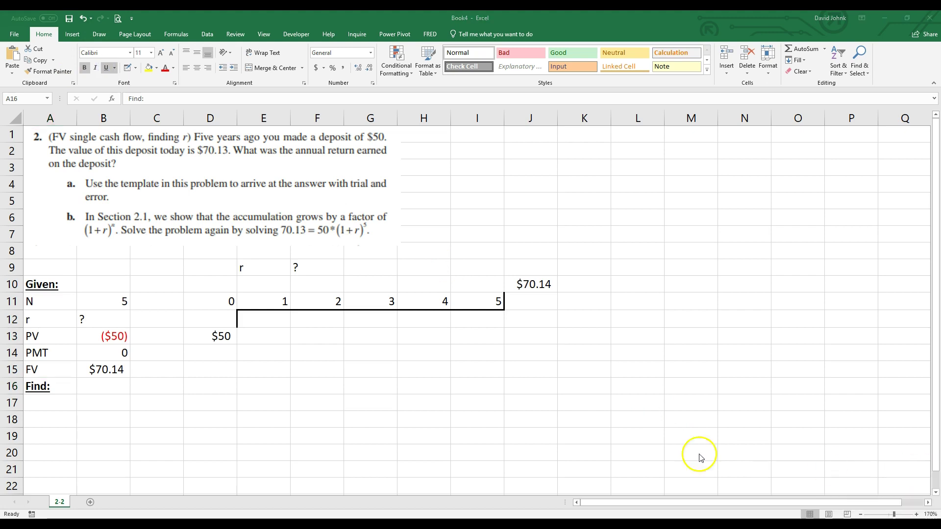
- Enter task a) in A17 (use the textbook template) and task b) in A18 (solve for r algebraically)
left_click(44, 401)
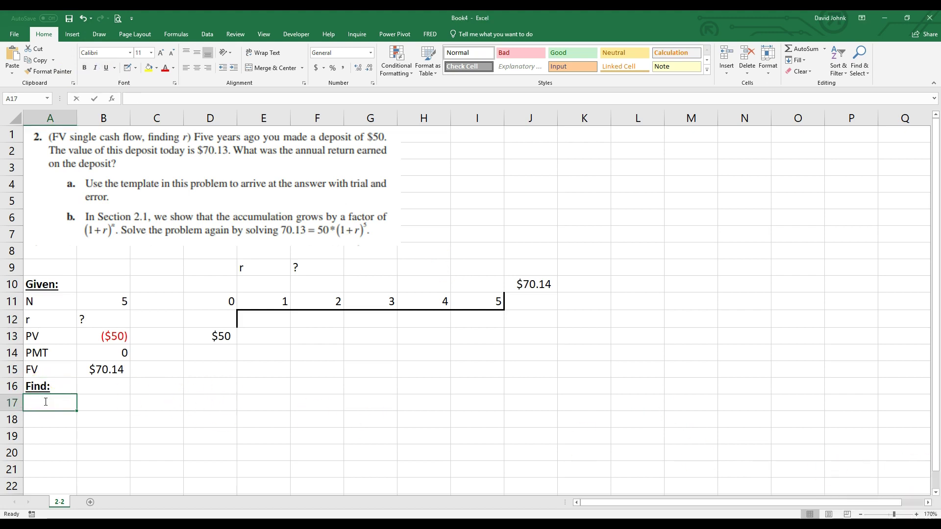
type("a) ")
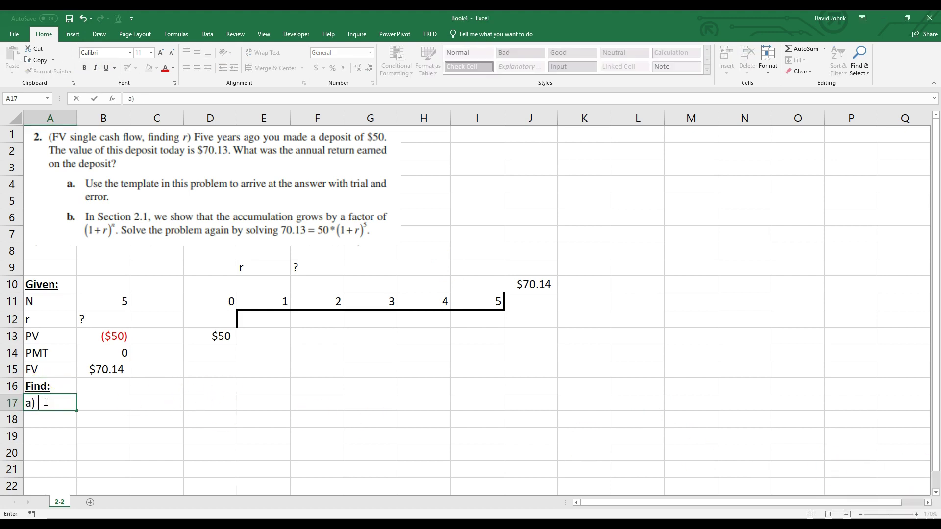
type("Use")
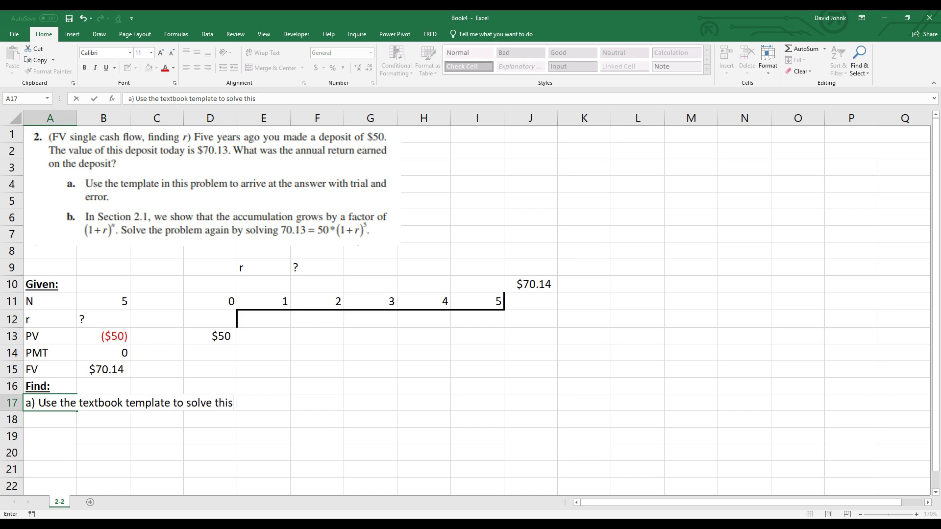
key("Return")
type("b) Use the algebra ea")
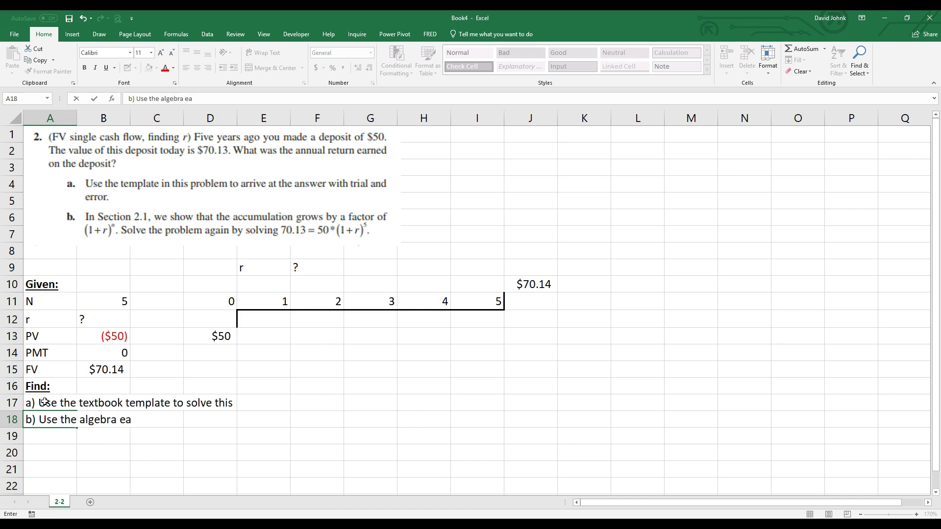
key("BackSpace")
type("quation to")
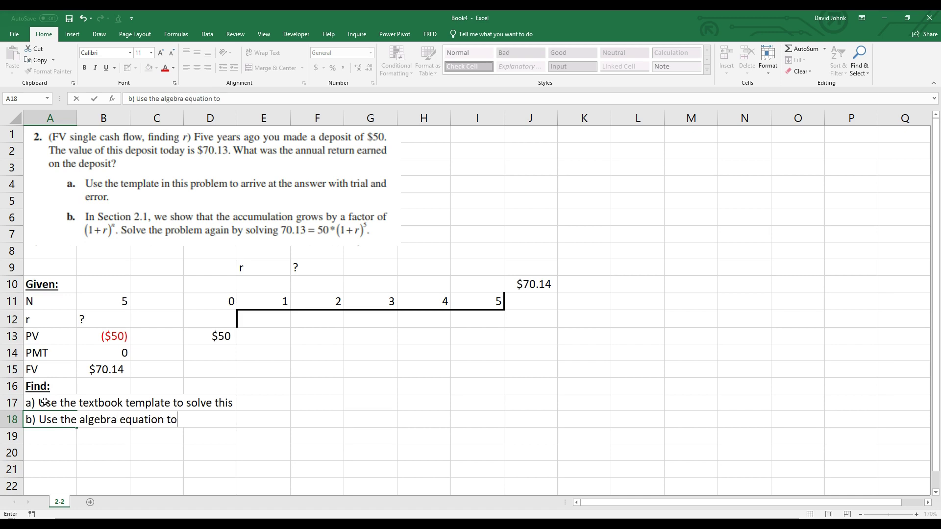
type(" solve this for r")
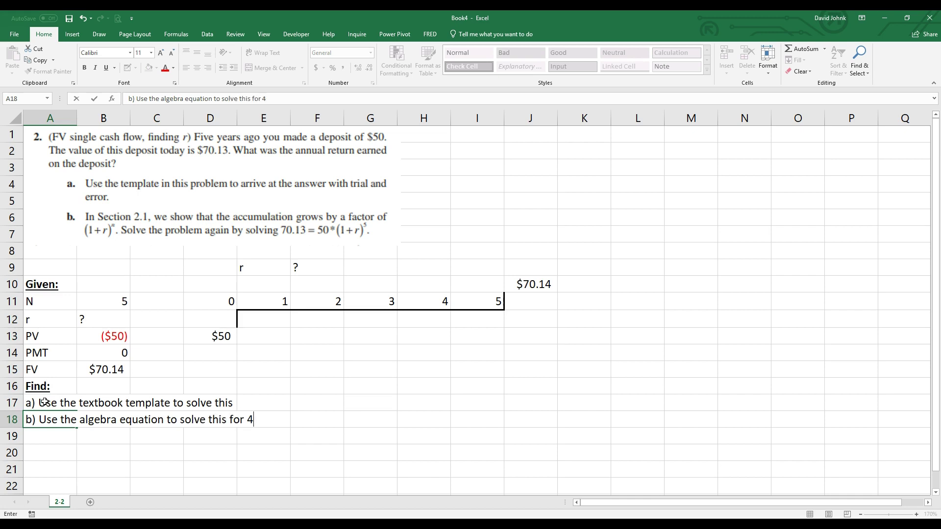
key("Return")
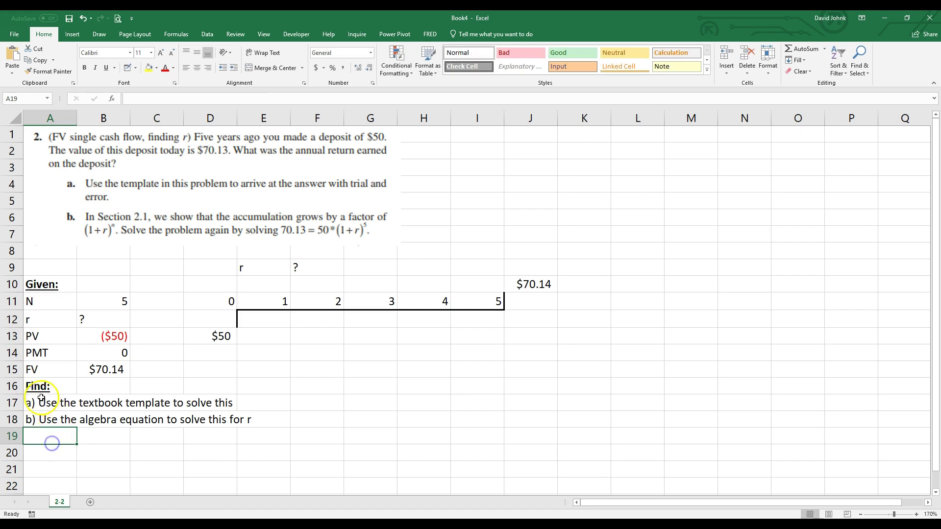
- Append 'r' to the end of part a's text in A17
left_click(41, 401)
double_click(41, 400)
left_click(231, 401)
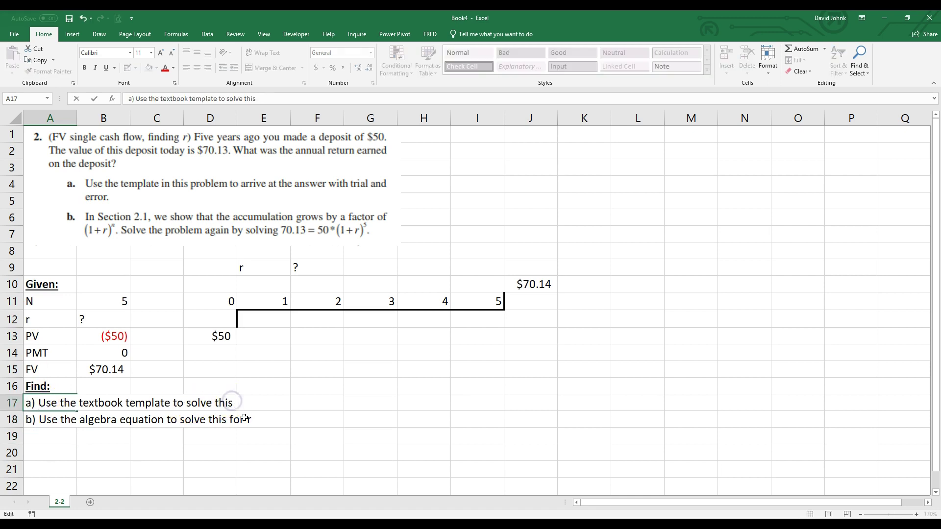
type("r")
left_click(228, 463)
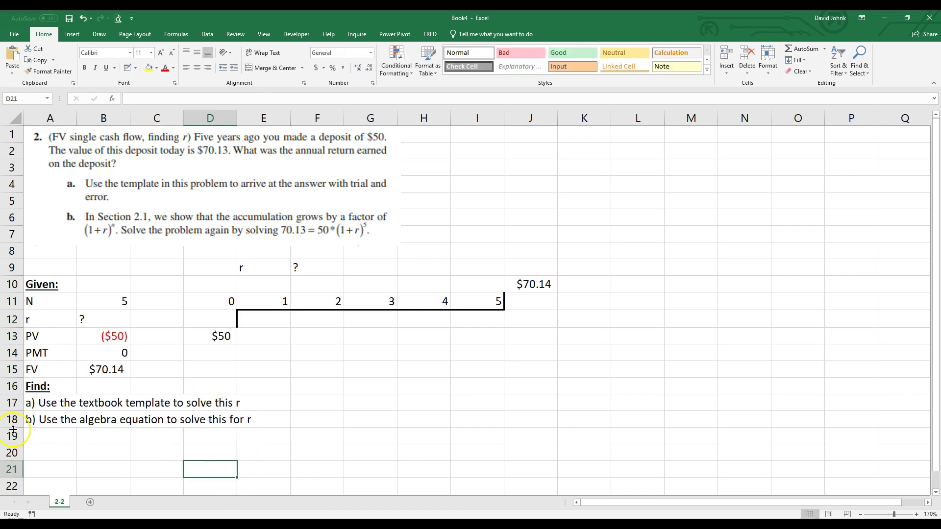
- Enter a bold, underlined 'Solution:' heading in A19
left_click(57, 440)
type("Solu")
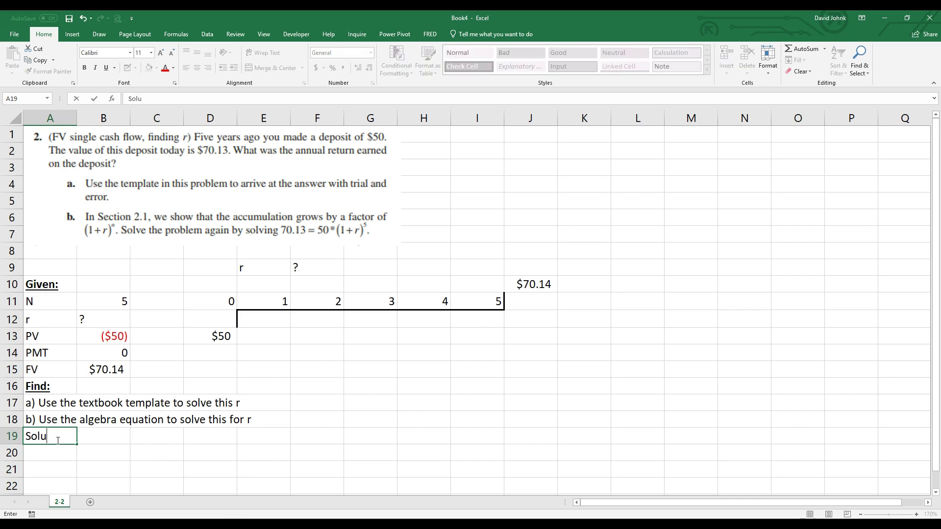
type("tion:")
key("Return")
left_click(57, 441)
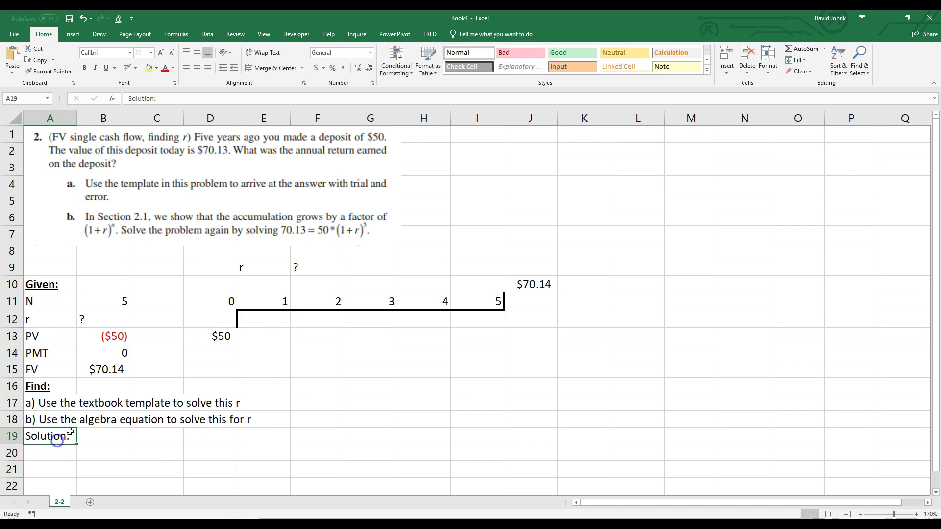
left_click(84, 68)
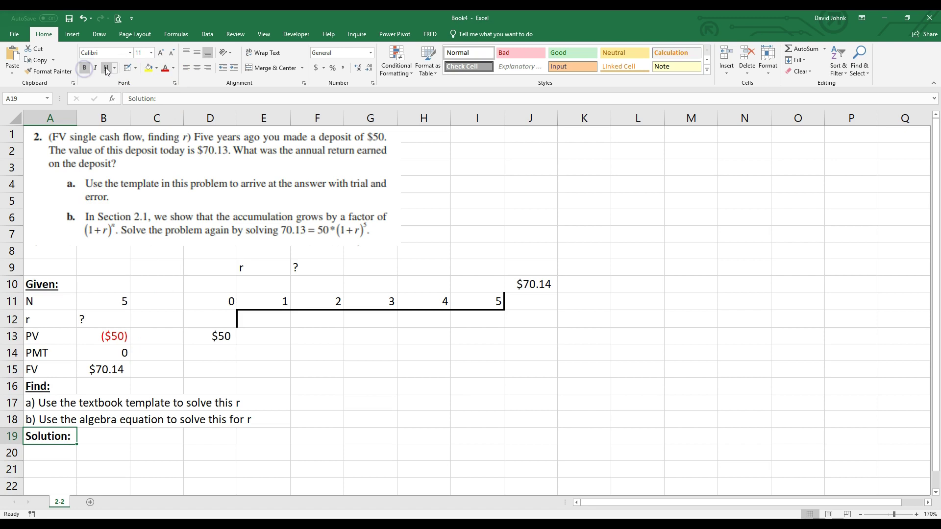
left_click(106, 68)
- Enter 'a) Use the textbook template to solve this r' in A20
left_click(57, 450)
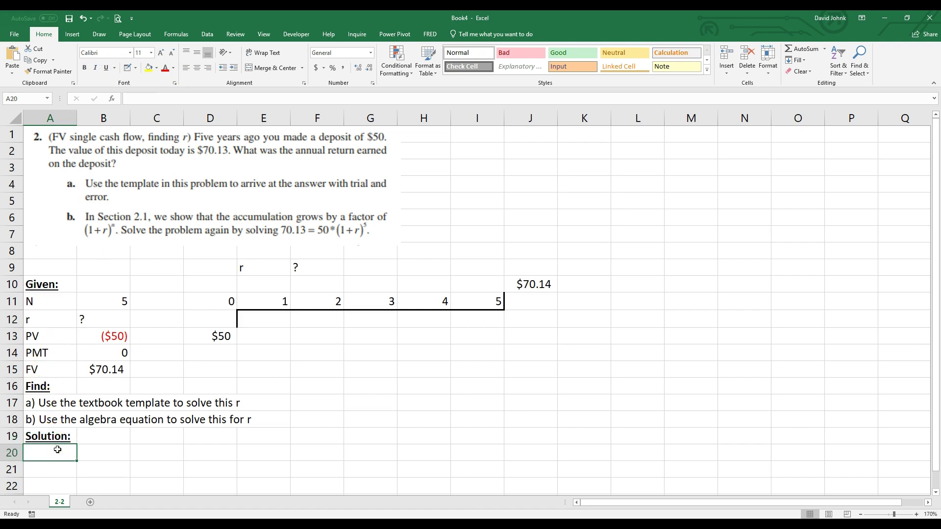
type("a) Use the textbook template to solve this r")
key("Return")
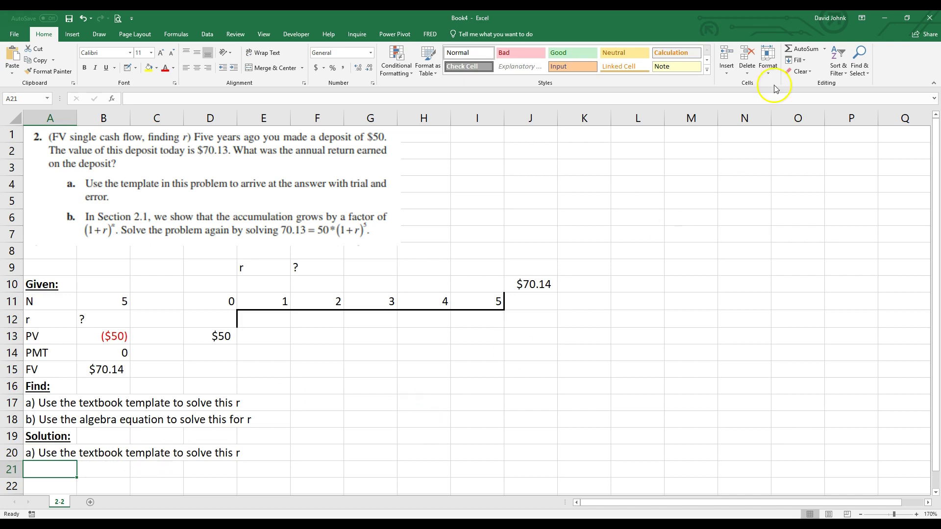
- Move Excel aside and discard the leftover screen snip without saving
left_click_drag(676, 22, 192, 504)
left_click(650, 191)
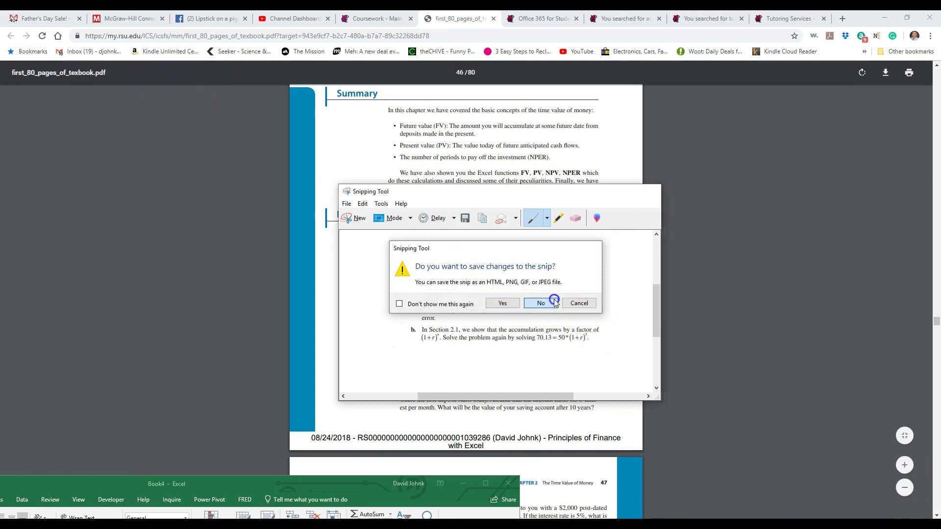
left_click(540, 302)
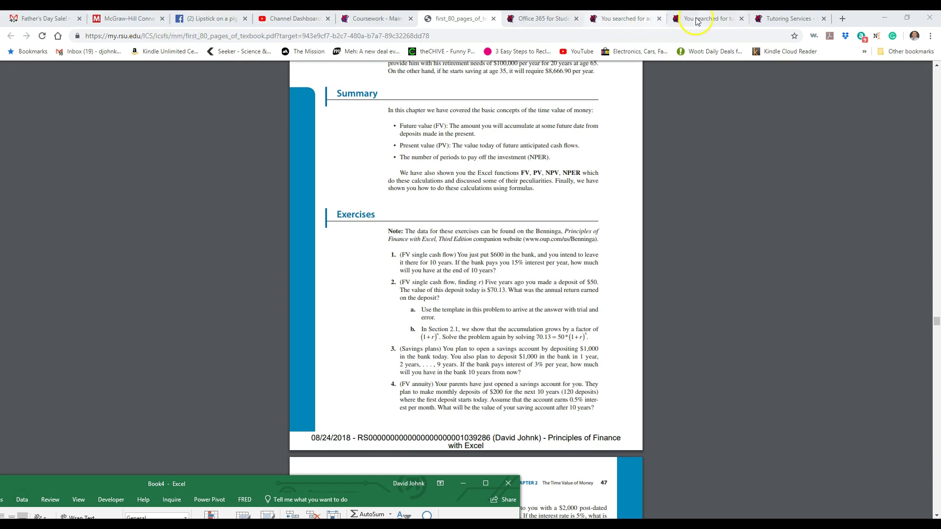
- Download the Chapter 2 homework templates zip and open PFE3_Ch02_student materials.xlsm from it
left_click(369, 21)
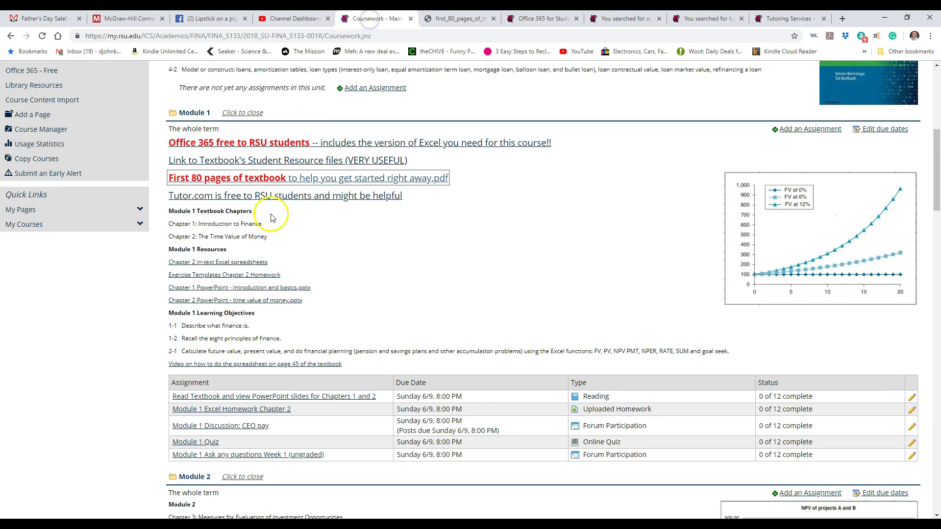
left_click(216, 276)
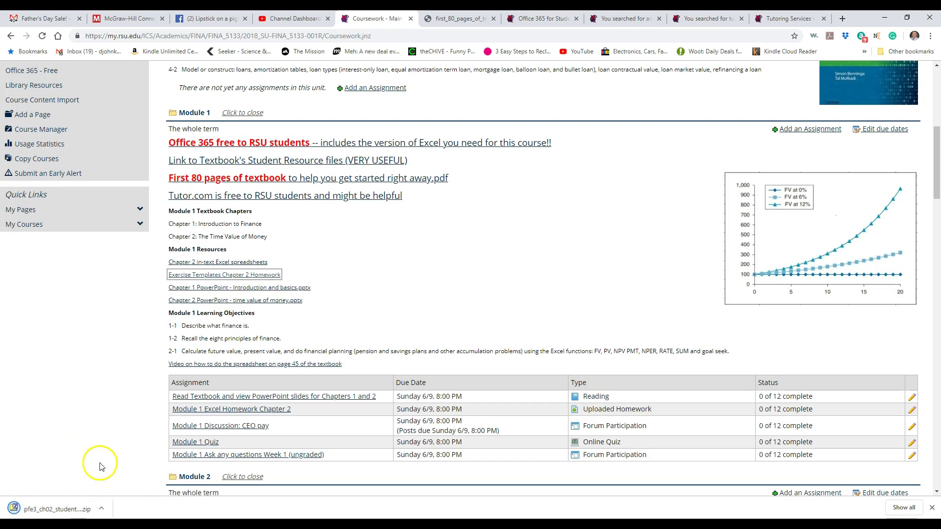
left_click(59, 509)
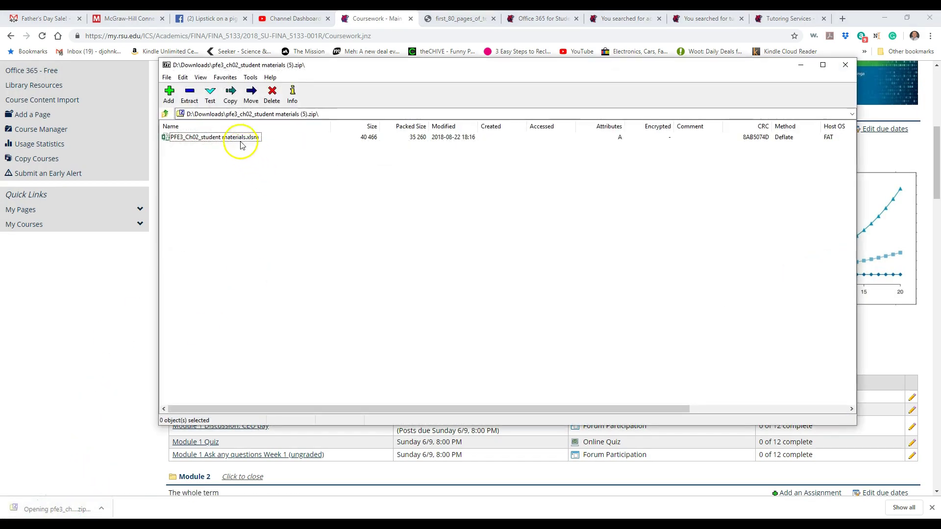
double_click(240, 138)
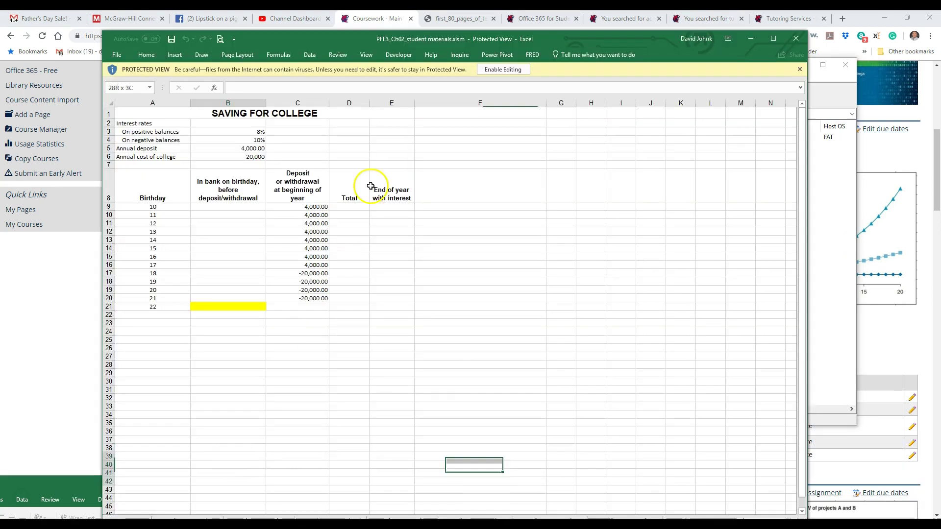
- Enable editing and macros in the student-materials workbook
left_click_drag(370, 186, 399, 42)
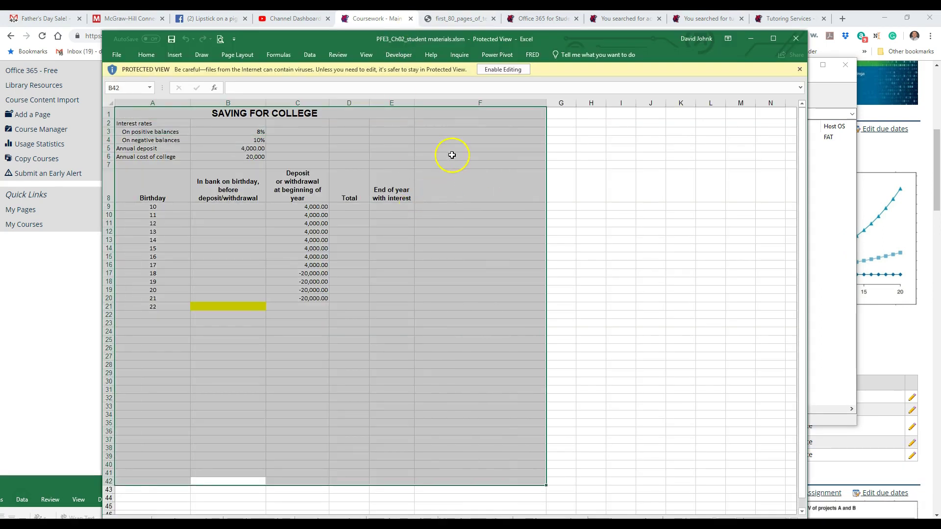
left_click(510, 70)
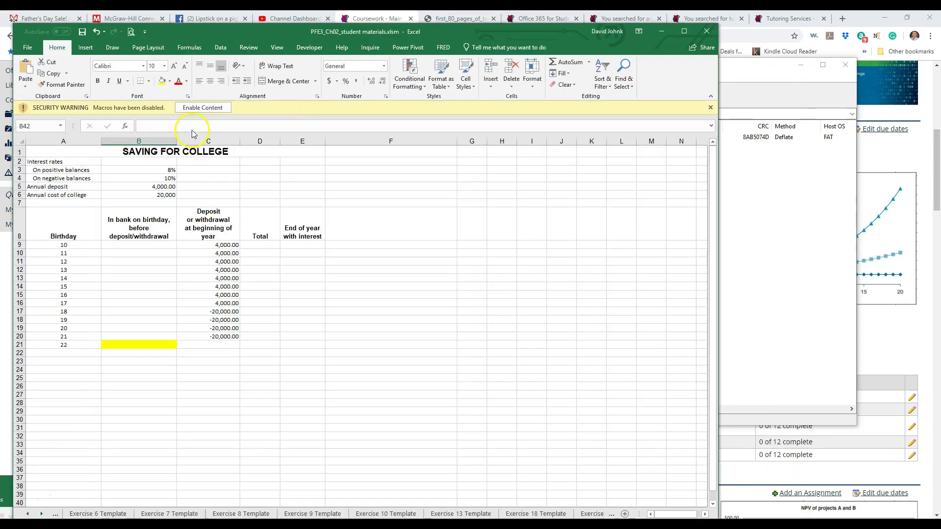
left_click(211, 107)
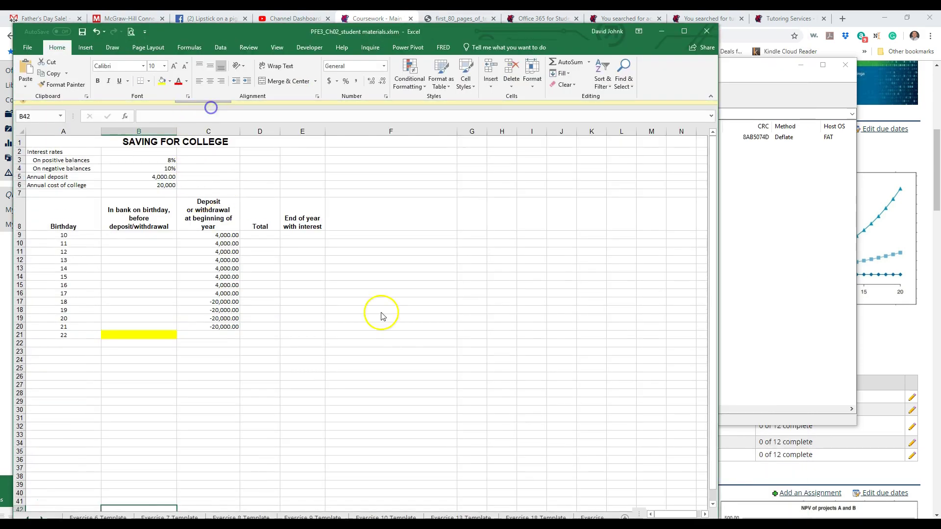
- Copy the Section a. trial-and-error table A2:H11 from the Exercsie 2 Template sheet
left_click(28, 514)
left_click(27, 514)
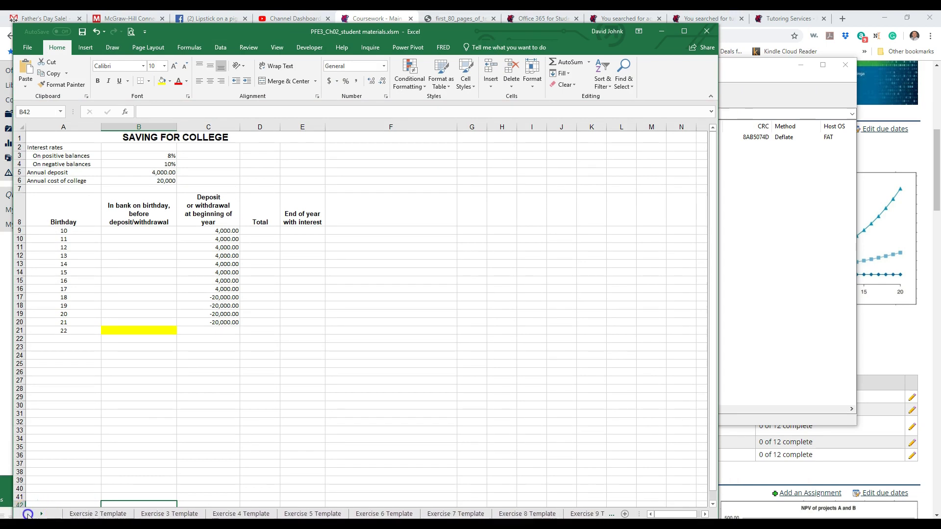
left_click(93, 513)
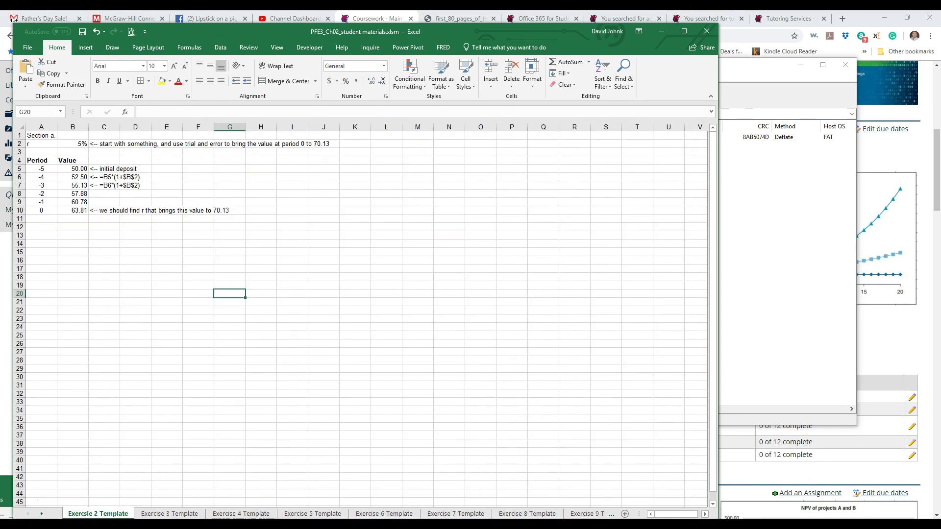
left_click(78, 294)
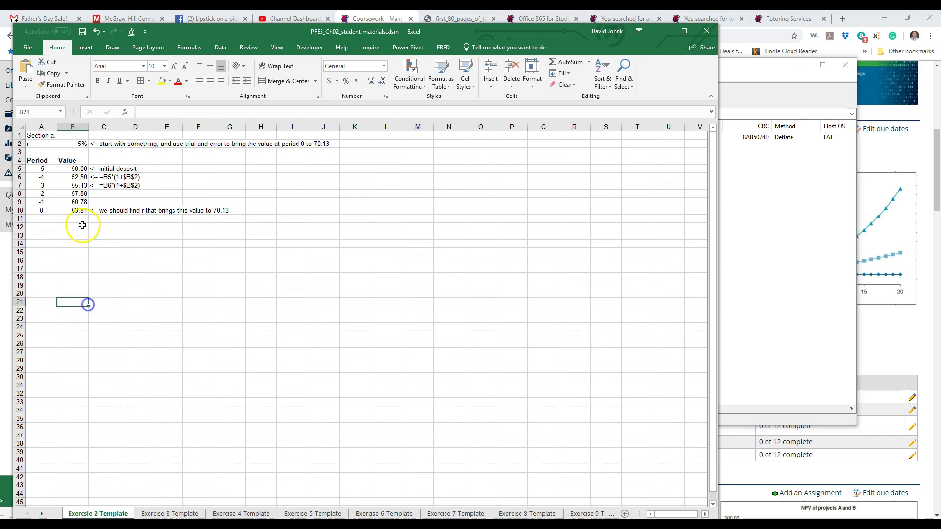
left_click(33, 142)
left_click_drag(34, 142, 340, 220)
right_click(247, 175)
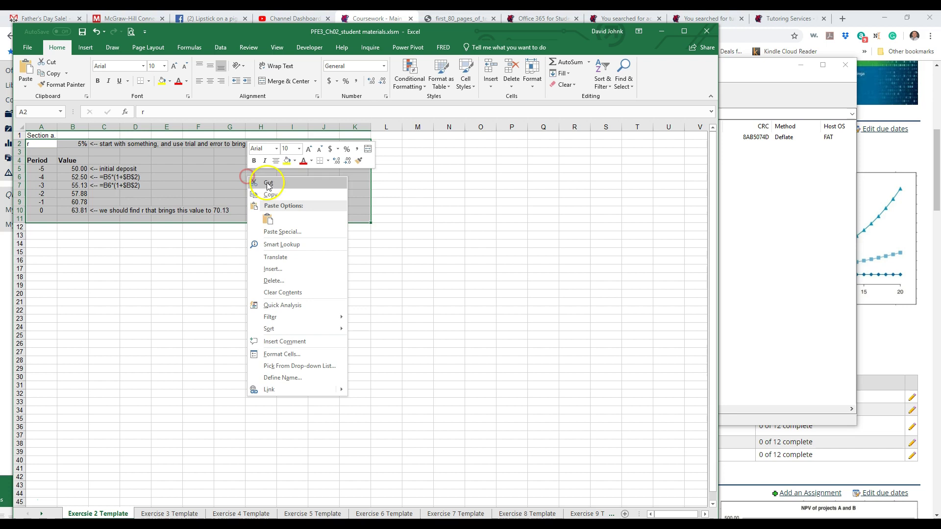
left_click(267, 195)
- Close the student-materials workbook without saving or keeping the clipboard data
left_click(706, 31)
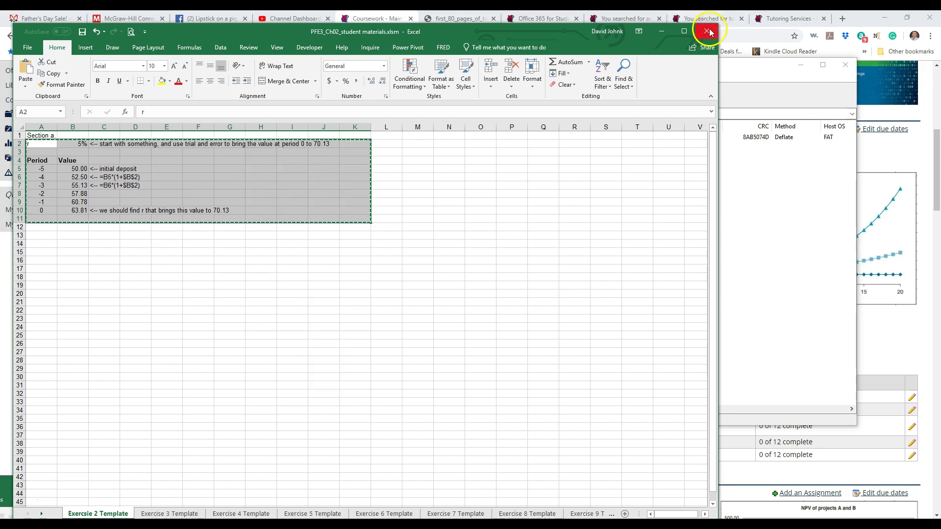
left_click(474, 284)
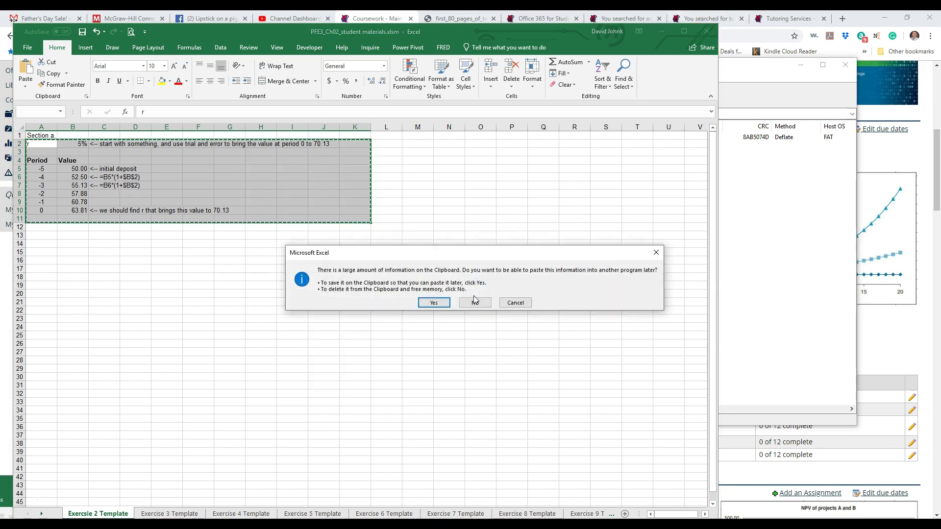
left_click(475, 302)
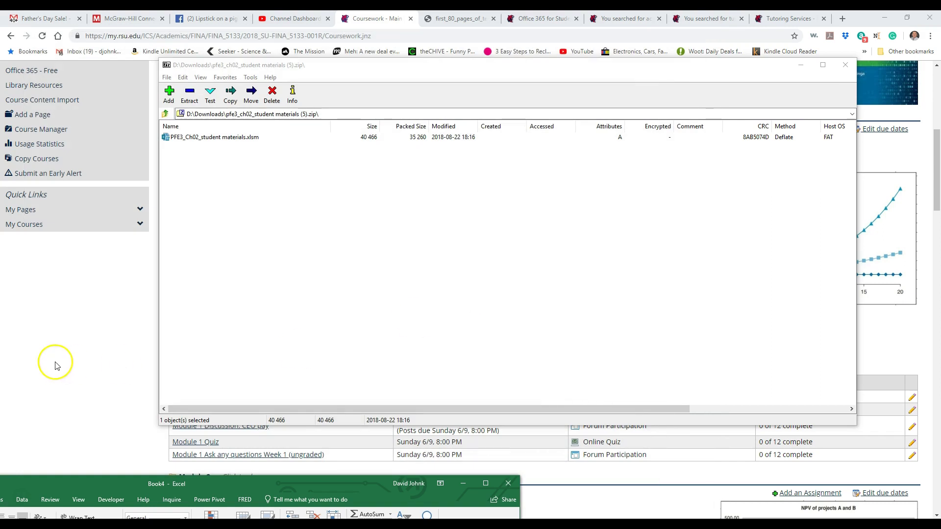
- Maximize the Book4 workbook and select around A21 on the 2-2 sheet
double_click(271, 492)
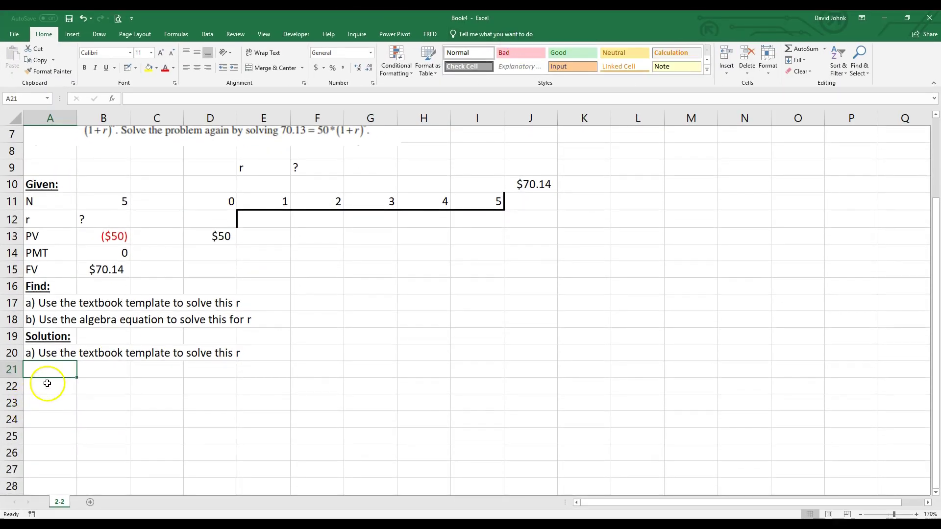
left_click(52, 374)
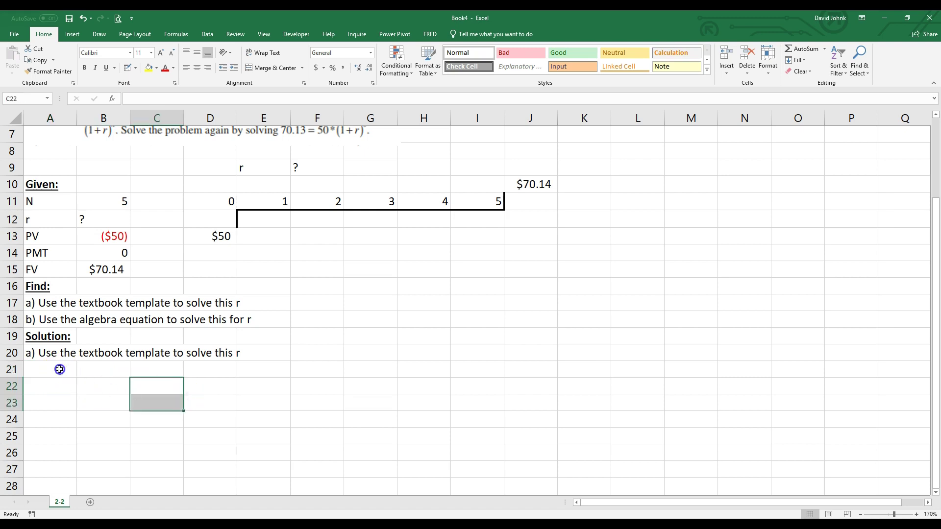
left_click(60, 369)
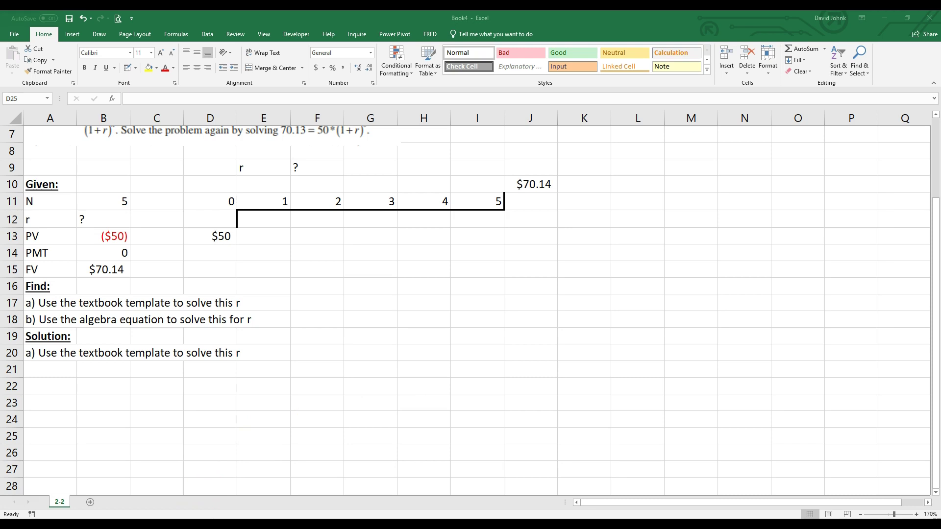
- Redownload the Chapter 2 templates zip and reopen PFE3_Ch02_student materials.xlsm from 7-Zip
key("alt+Tab")
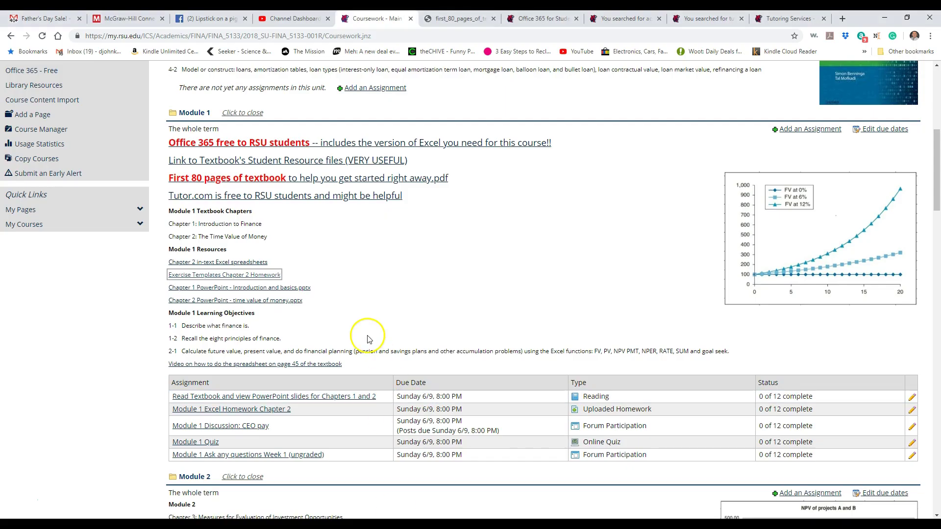
left_click(250, 279)
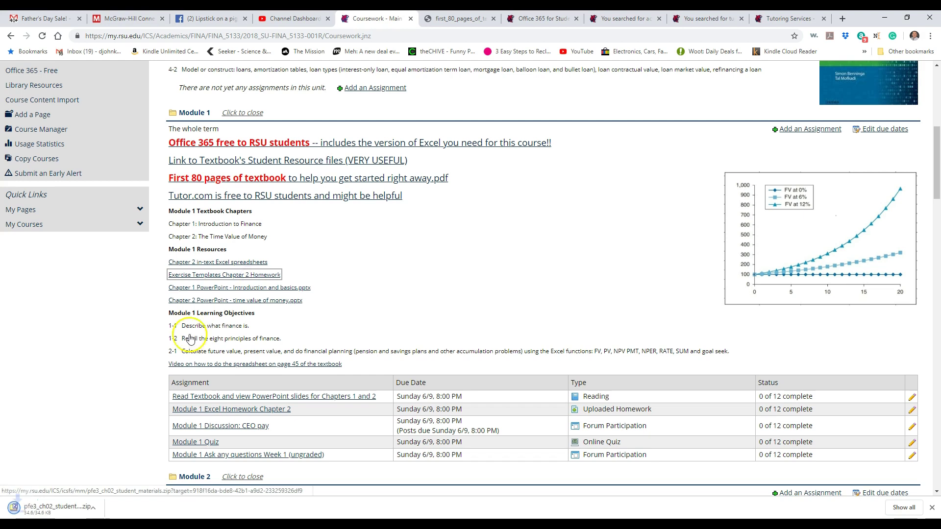
left_click(43, 509)
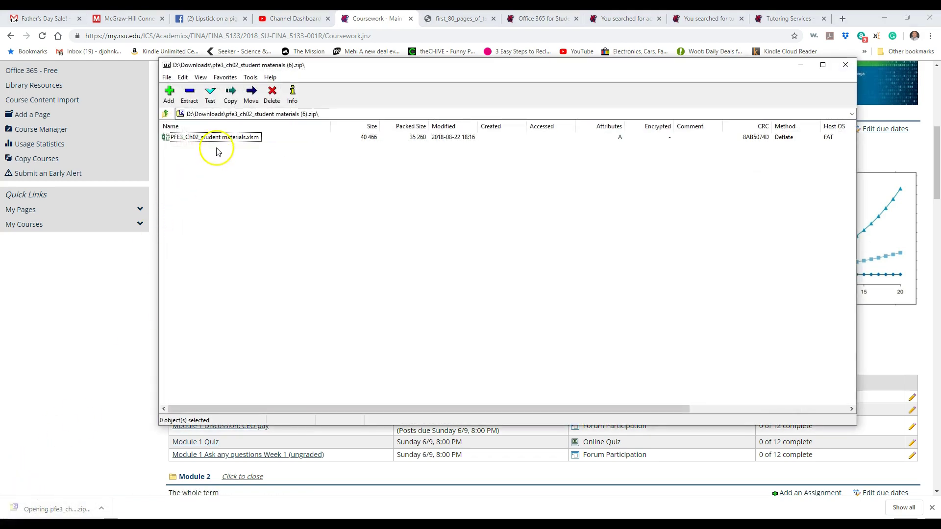
left_click(219, 137)
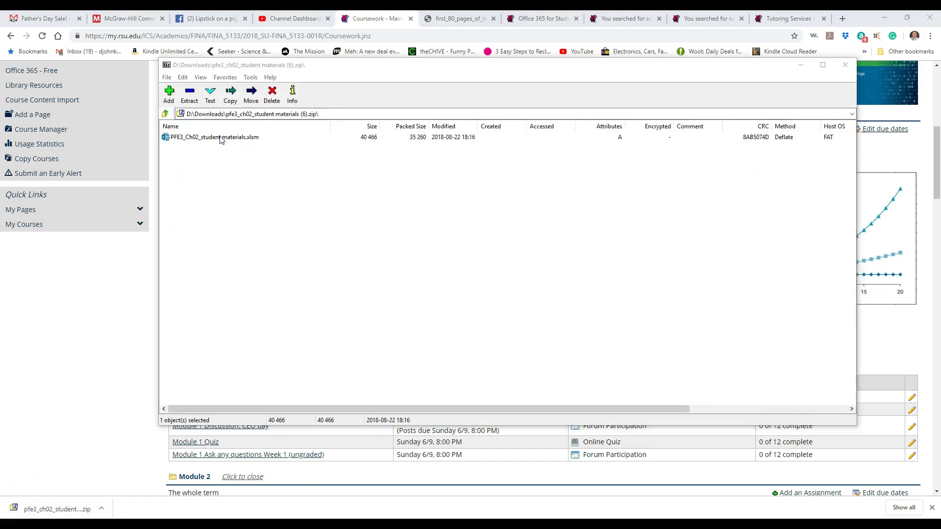
left_click(280, 217)
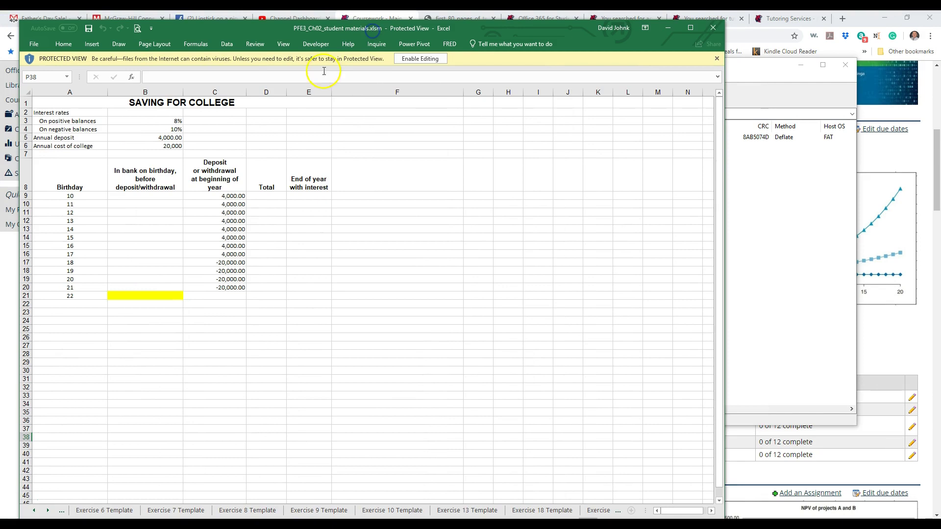
- Enable editing and macros in the student-materials workbook and adjust its window size
left_click(410, 63)
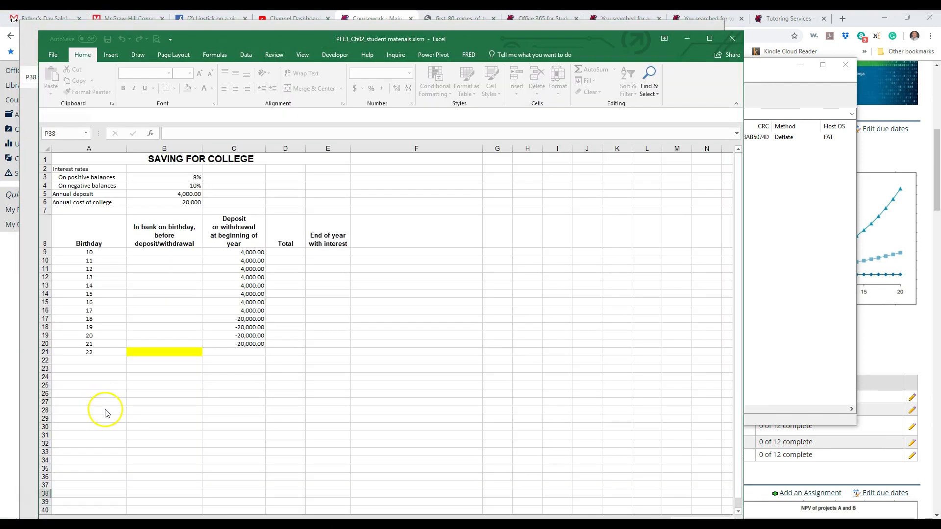
left_click(230, 115)
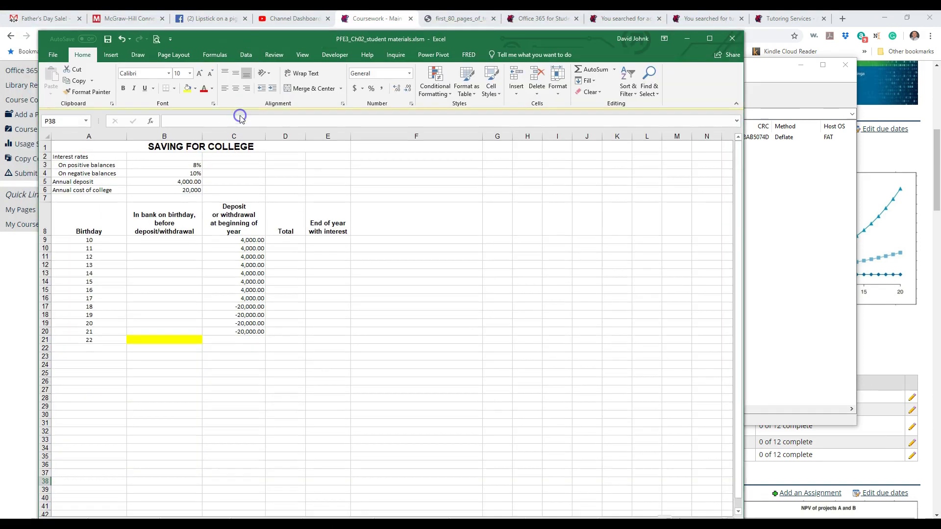
double_click(328, 39)
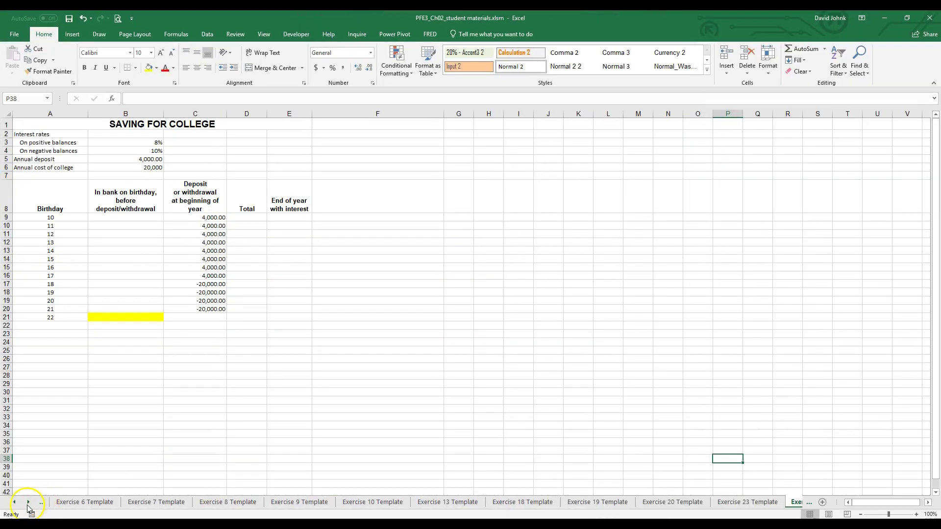
double_click(305, 17)
- Copy the r and Period/Value block A2:F10 from the Exercsie 2 Template sheet
left_click(128, 501)
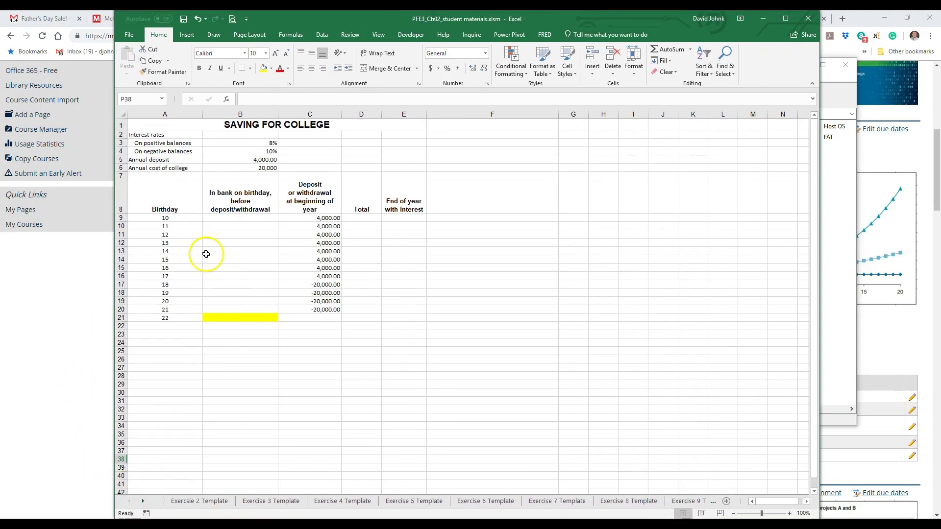
left_click(192, 500)
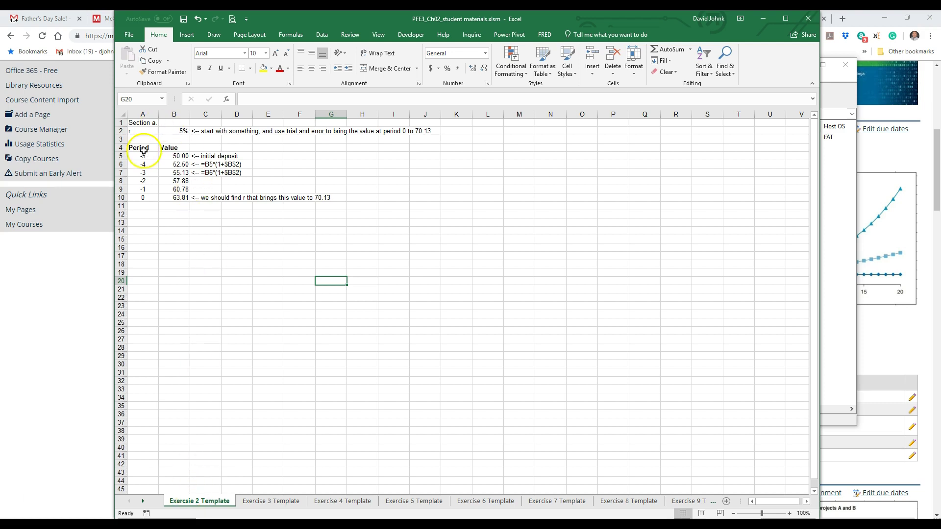
left_click_drag(136, 131, 285, 197)
right_click(284, 198)
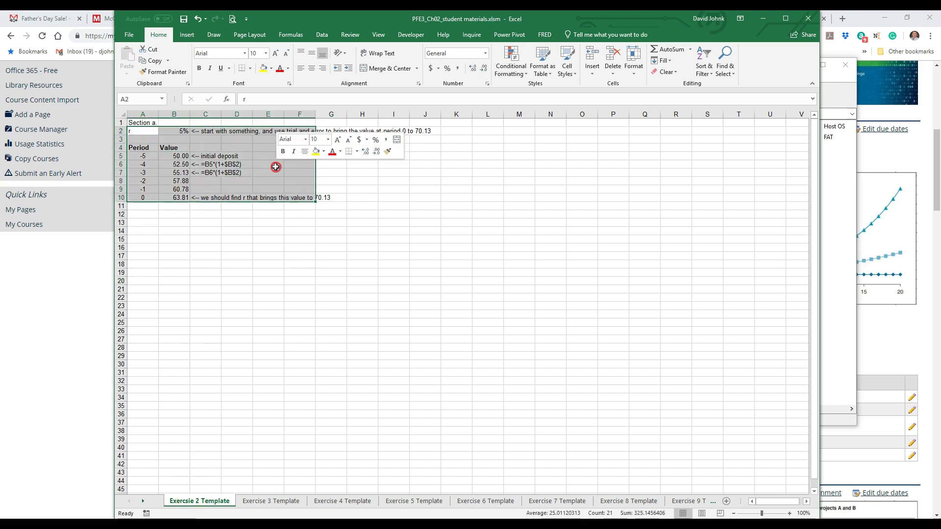
left_click(302, 187)
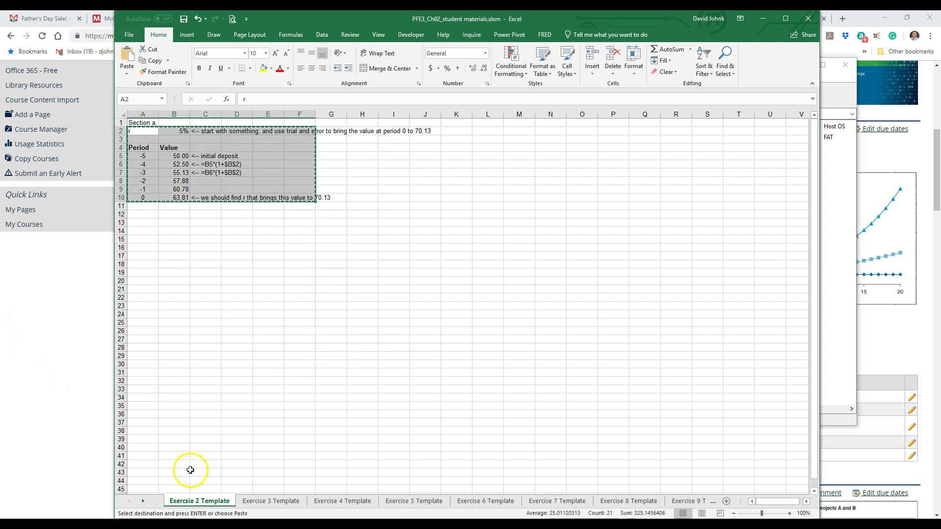
- Paste the copied template into Book4's 2-2 sheet at A21
left_click(426, 518)
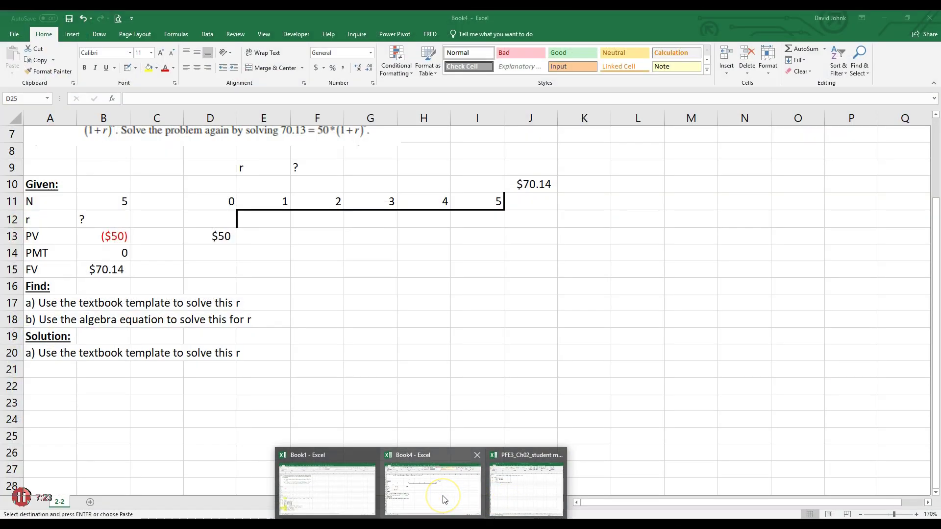
left_click(444, 499)
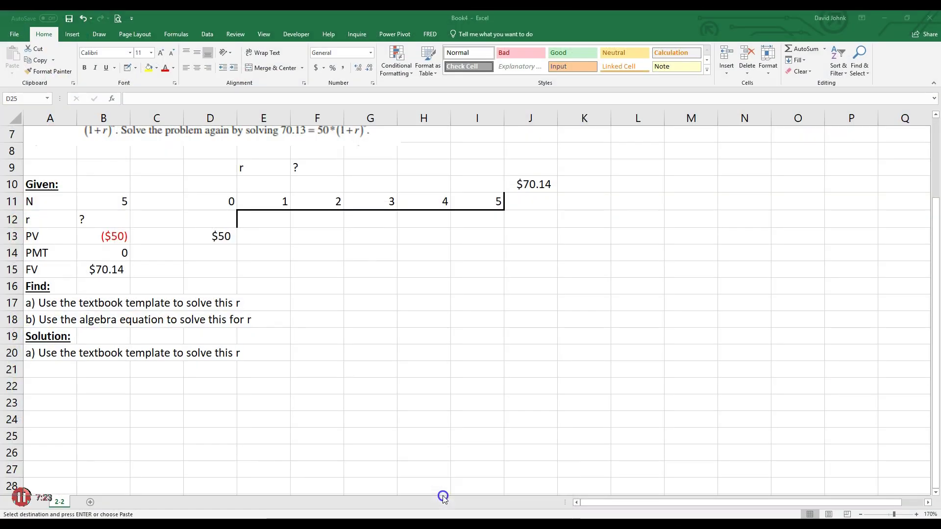
left_click(35, 373)
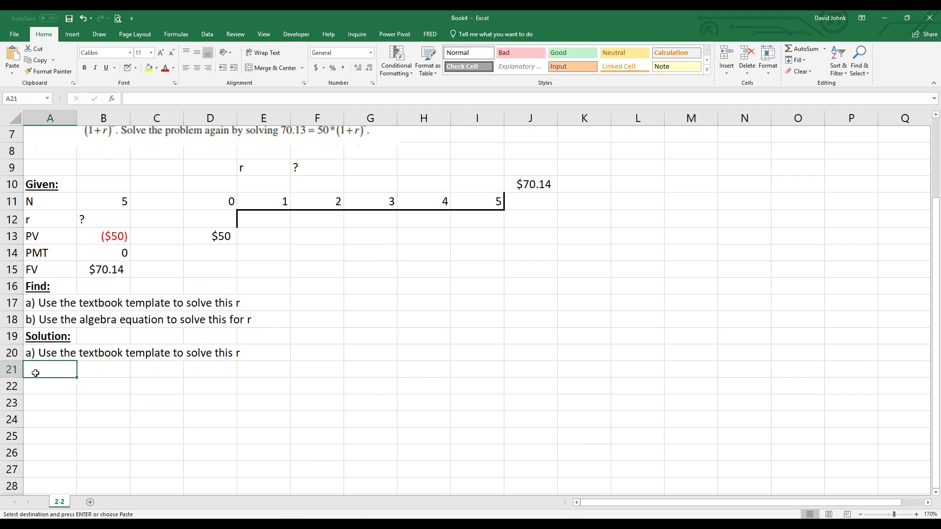
key("ctrl+v")
scroll(235, 397, "down", 2)
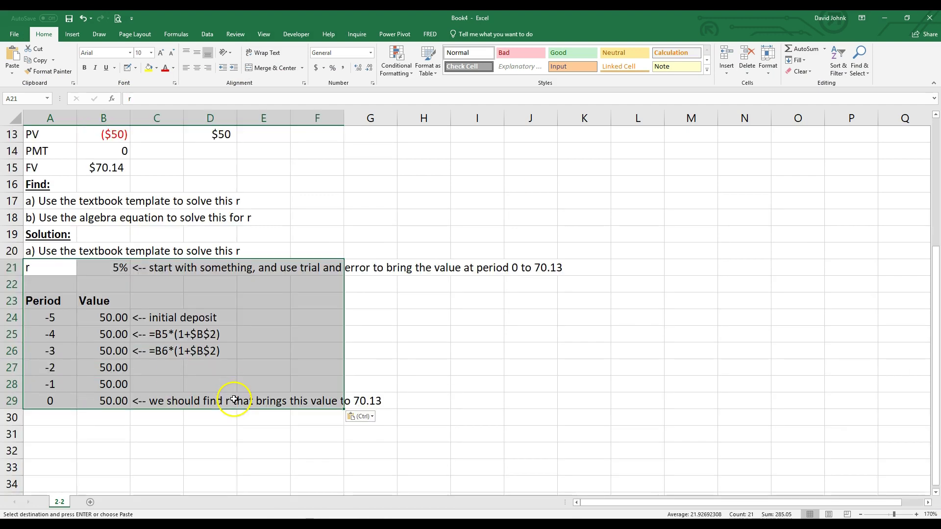
left_click(107, 450)
scroll(106, 451, "up", 1)
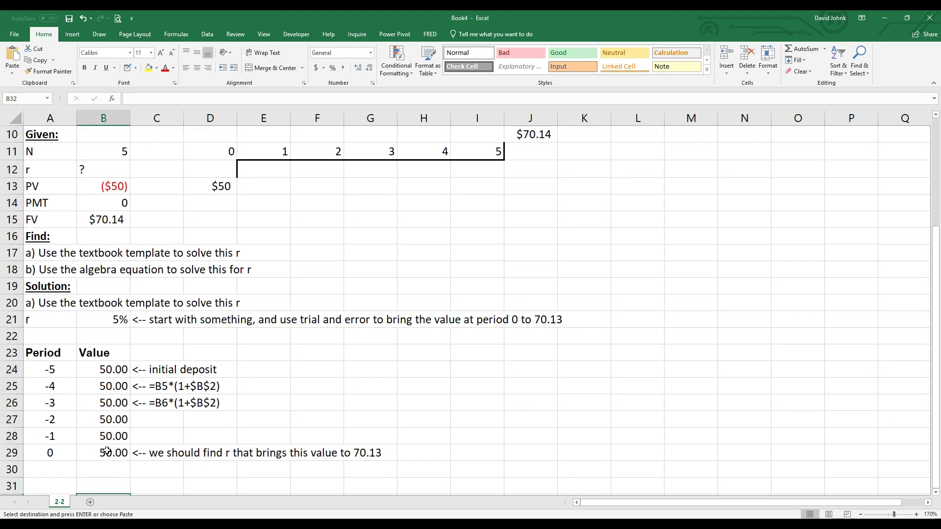
- Review the pasted values: r 5% in B21, deposit in B24, and the C25 note
left_click(113, 317)
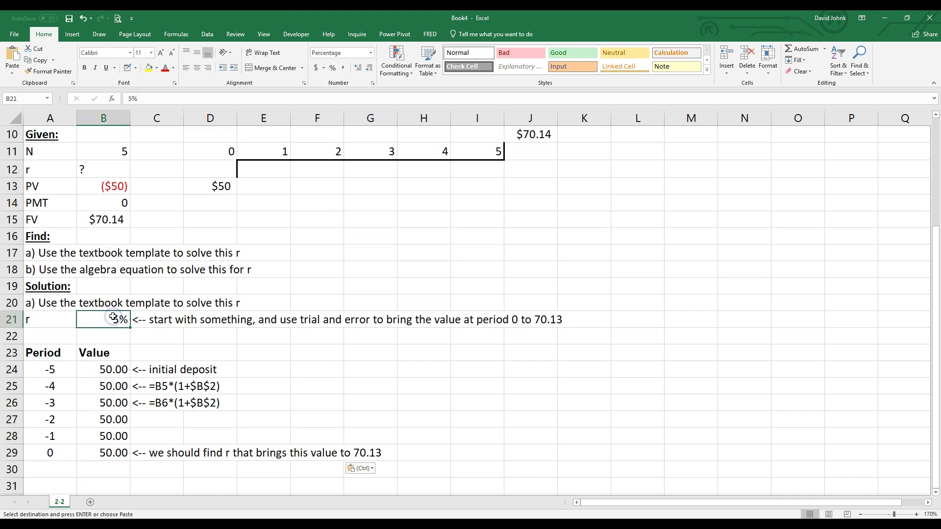
left_click(110, 369)
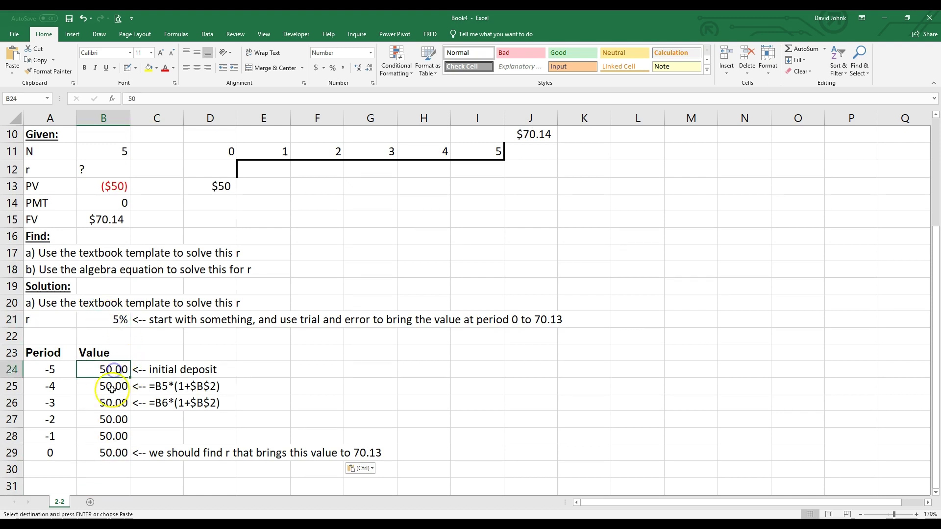
left_click(107, 403)
left_click(106, 434)
left_click(157, 386)
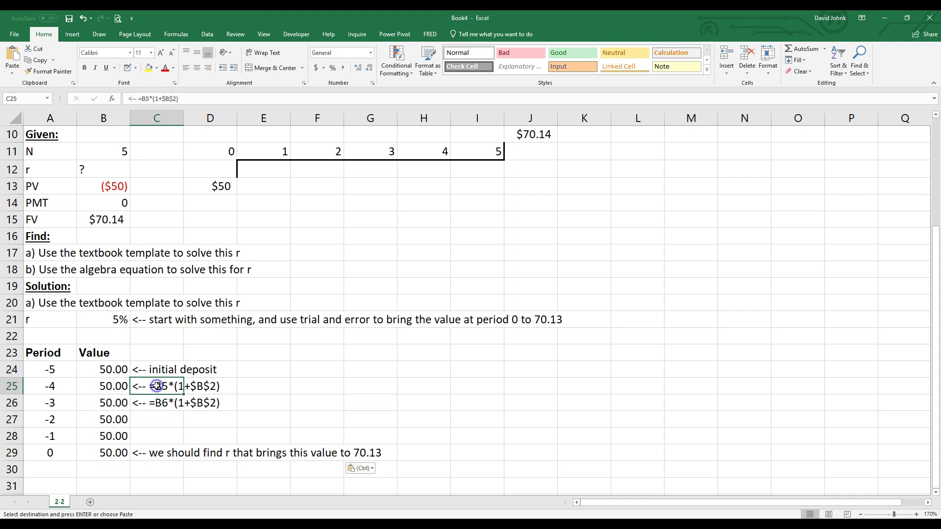
mouse_move(154, 402)
left_mouse_down()
mouse_move(152, 384)
mouse_move(152, 420)
mouse_move(154, 386)
left_mouse_up()
- Enter =FORMULATEXT(B25) in C25 and fill it down through C28
type("=")
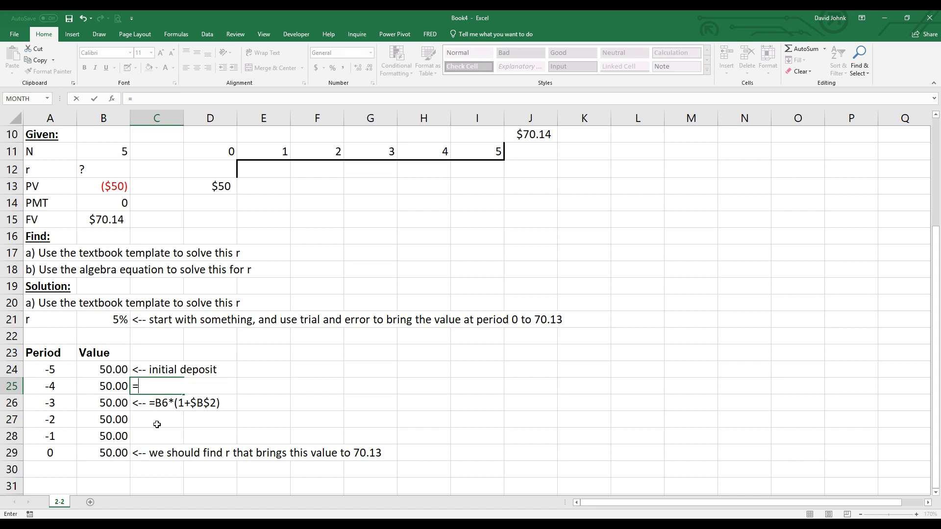
type("formulat")
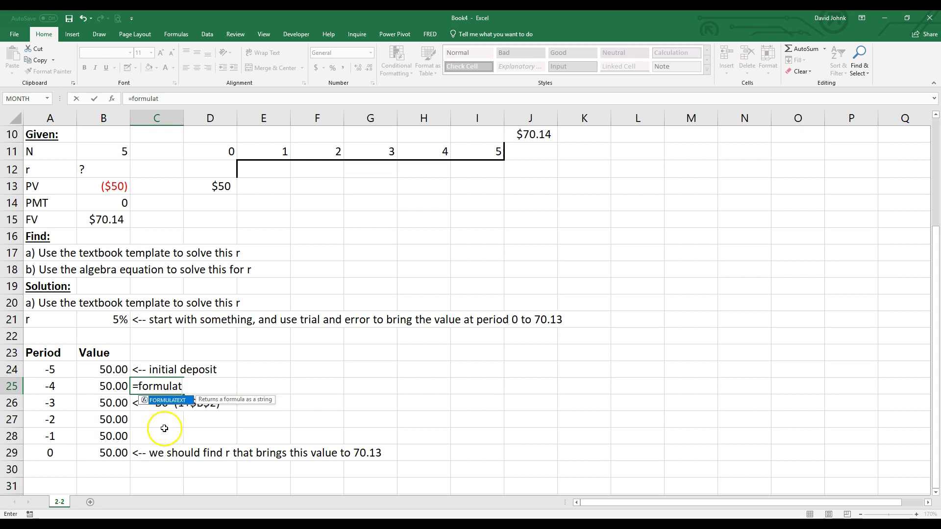
double_click(169, 400)
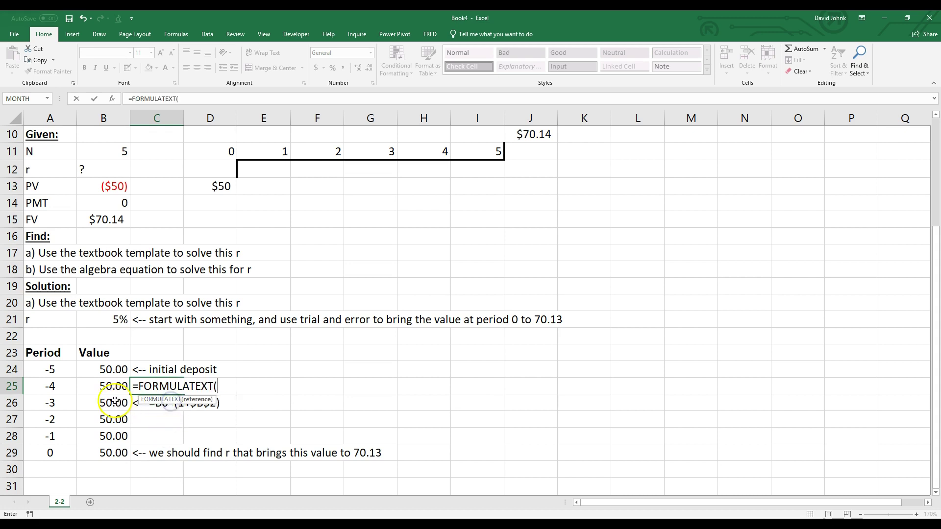
left_click(116, 387)
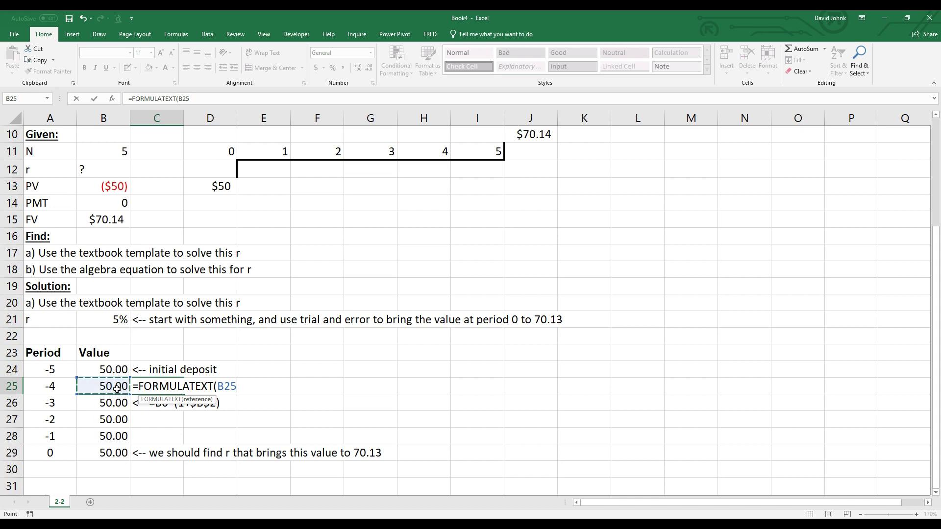
key("Return")
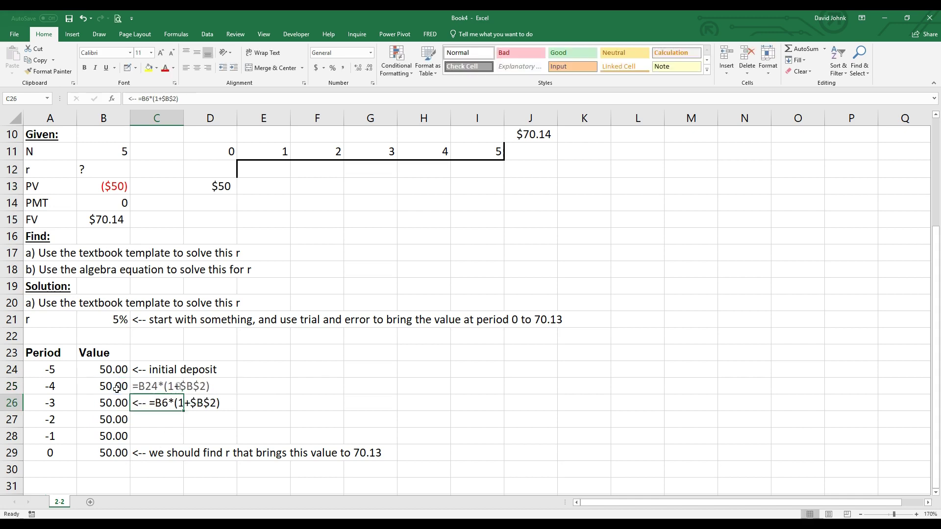
left_click(156, 387)
left_click_drag(185, 394, 185, 439)
left_click(131, 489)
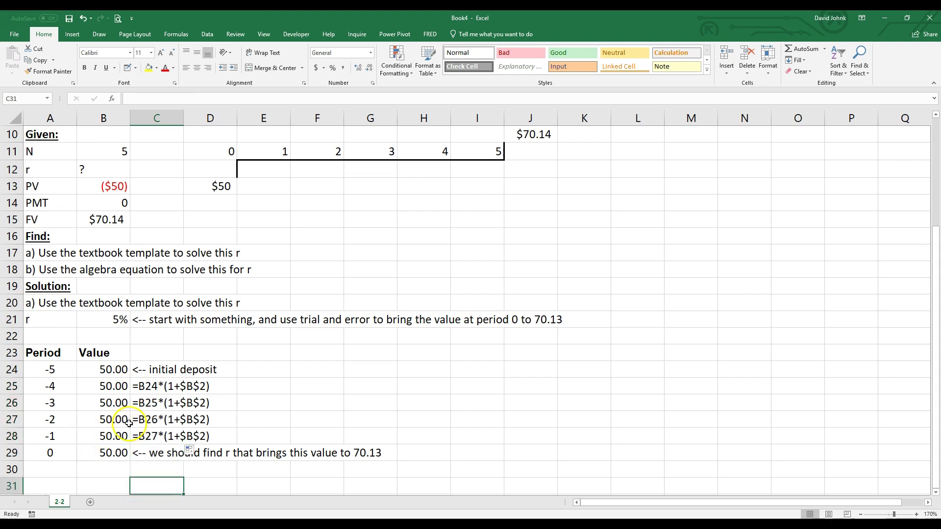
- Check the displayed formulas in C25:C28 and the formula in B25
left_click(156, 387)
left_click(151, 407)
left_click(145, 416)
left_click(148, 434)
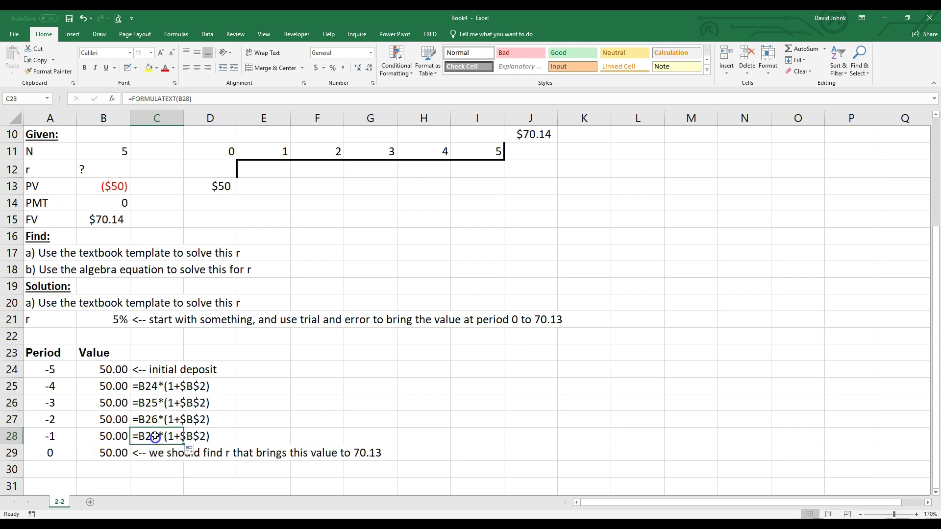
left_click(111, 388)
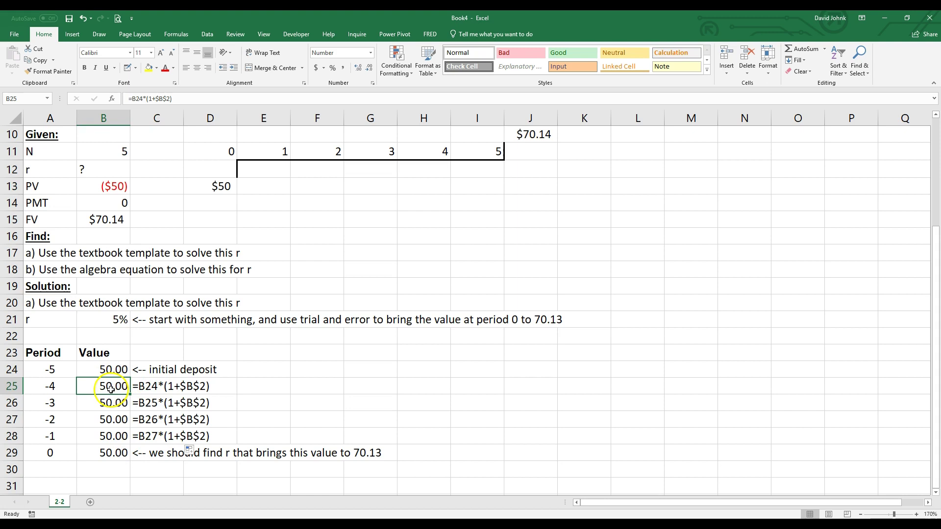
- Open B25's formula =B24*(1+$B$2) for editing while rereading the problem above
double_click(111, 388)
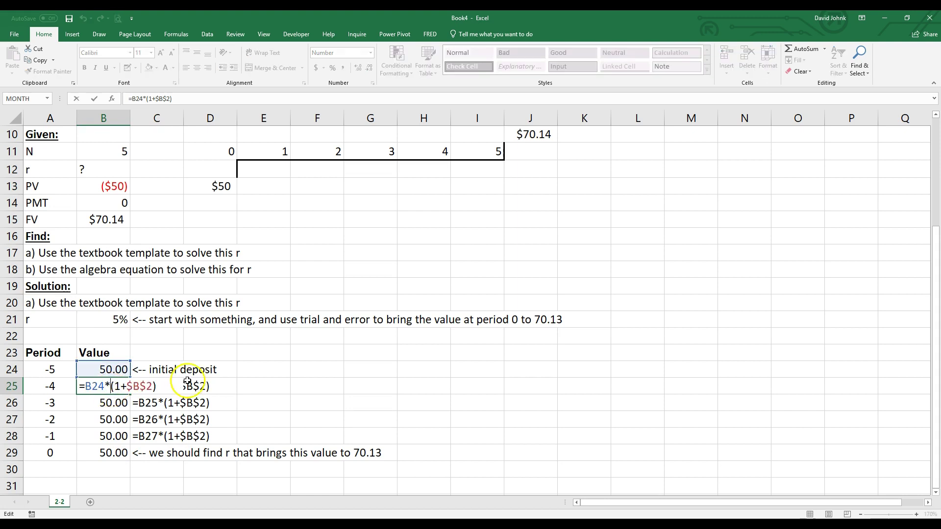
scroll(294, 392, "up", 3)
scroll(132, 196, "down", 2)
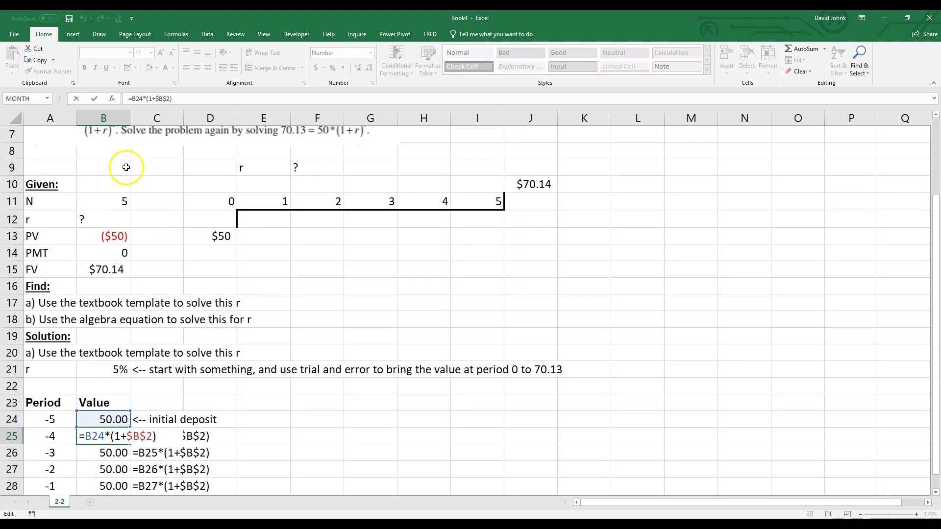
scroll(183, 380, "up", 2)
scroll(225, 366, "down", 6)
scroll(213, 360, "up", 6)
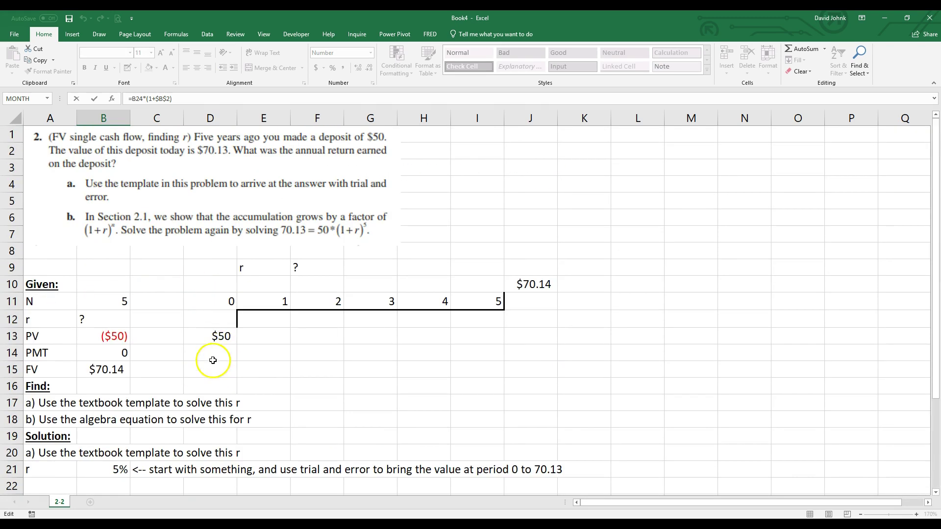
scroll(212, 360, "down", 2)
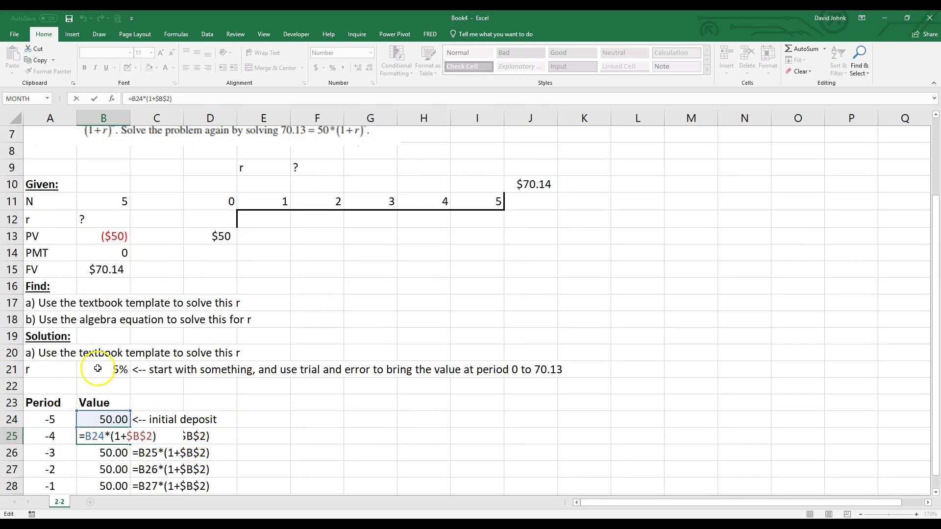
scroll(252, 411, "down", 1)
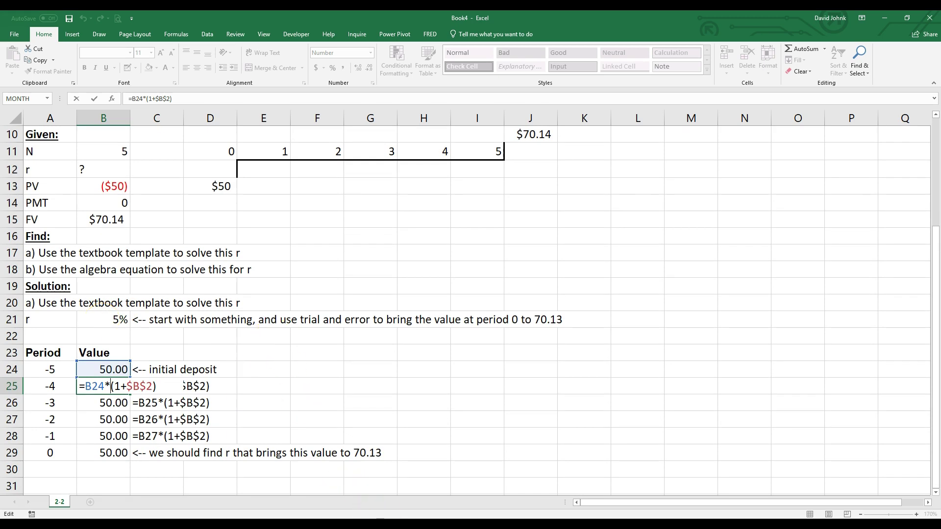
left_click(353, 501)
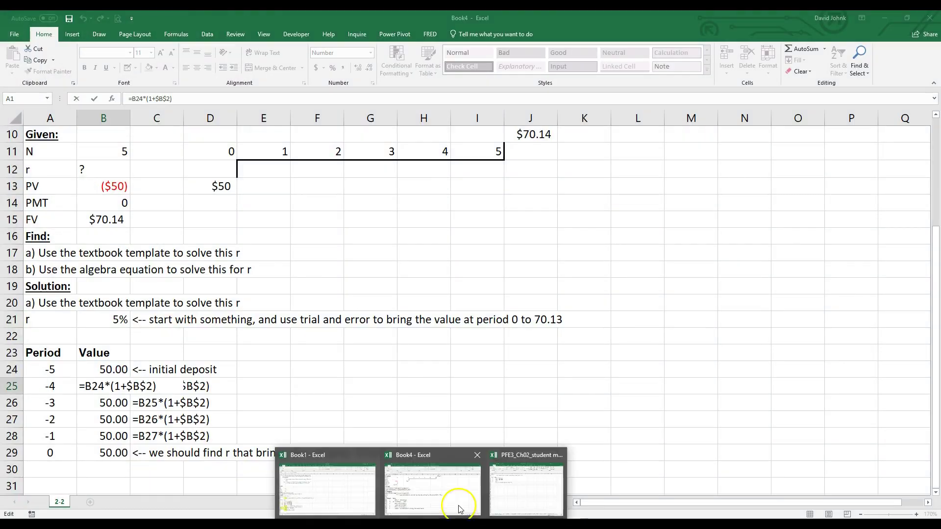
left_click(519, 493)
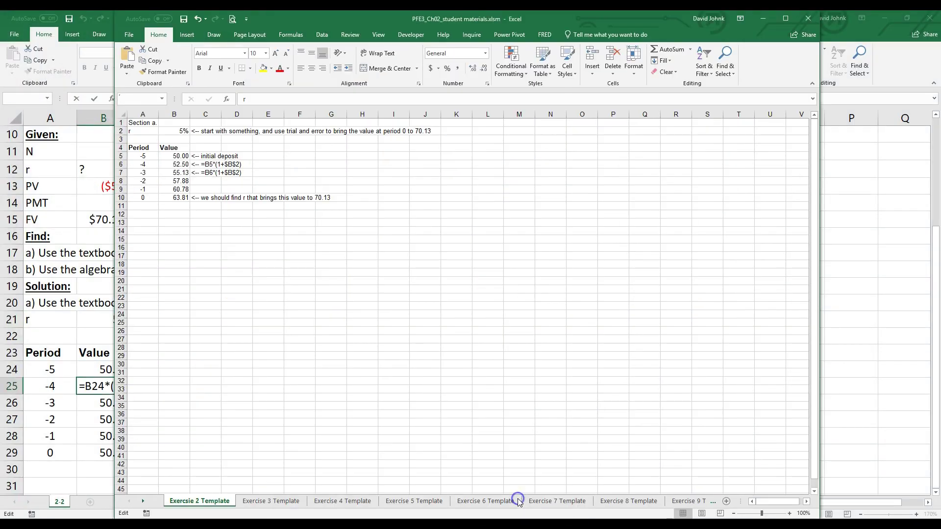
left_click(168, 132)
left_click(196, 249)
left_click(205, 231)
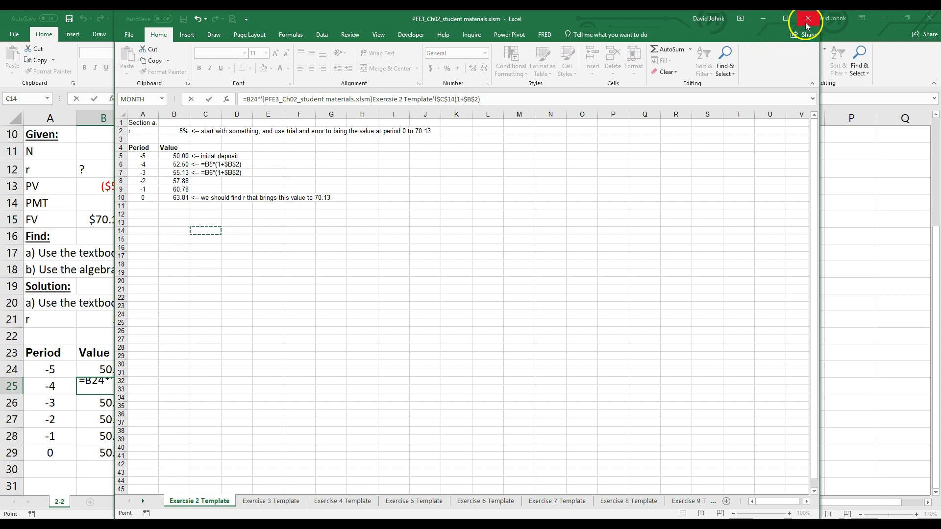
left_click(900, 250)
type("+")
left_click(57, 469)
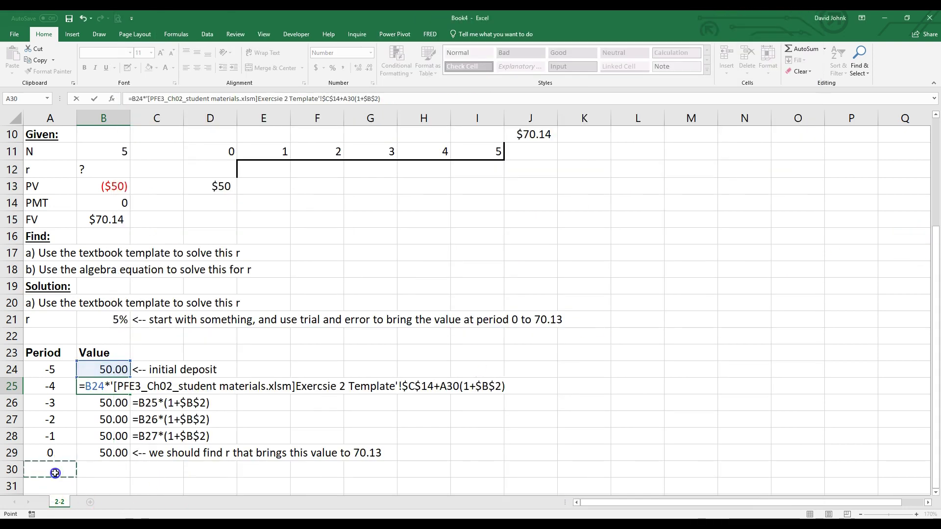
key("Escape")
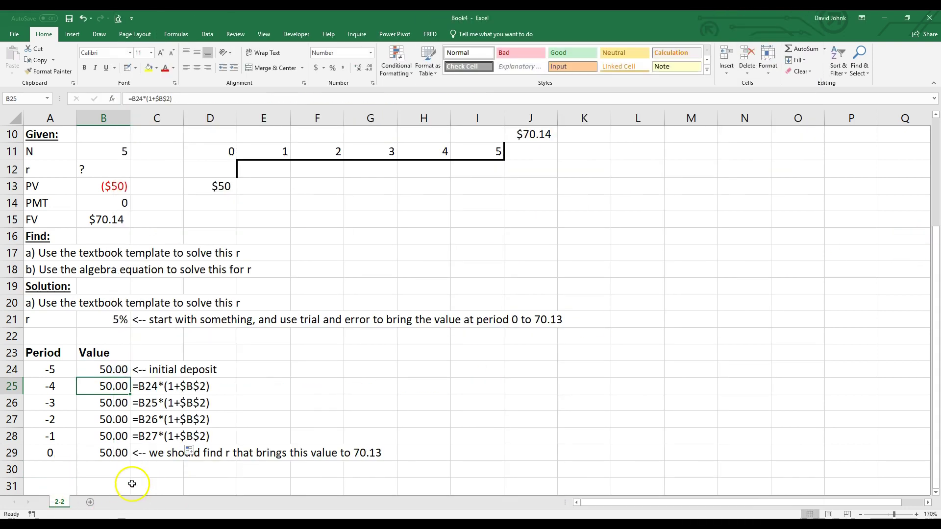
- Rewrite B25 as =B24*(1+$B$21), checking it against the textbook template workbook
double_click(100, 385)
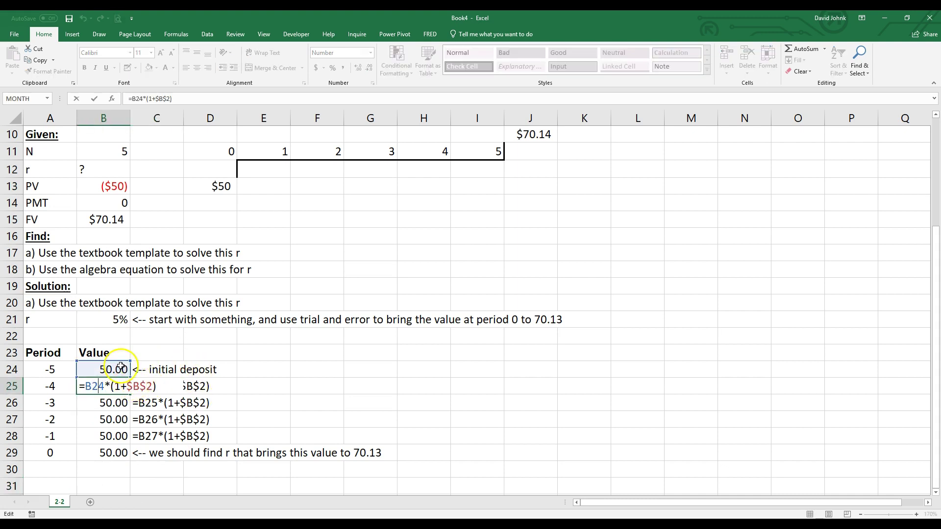
scroll(93, 319, "up", 3)
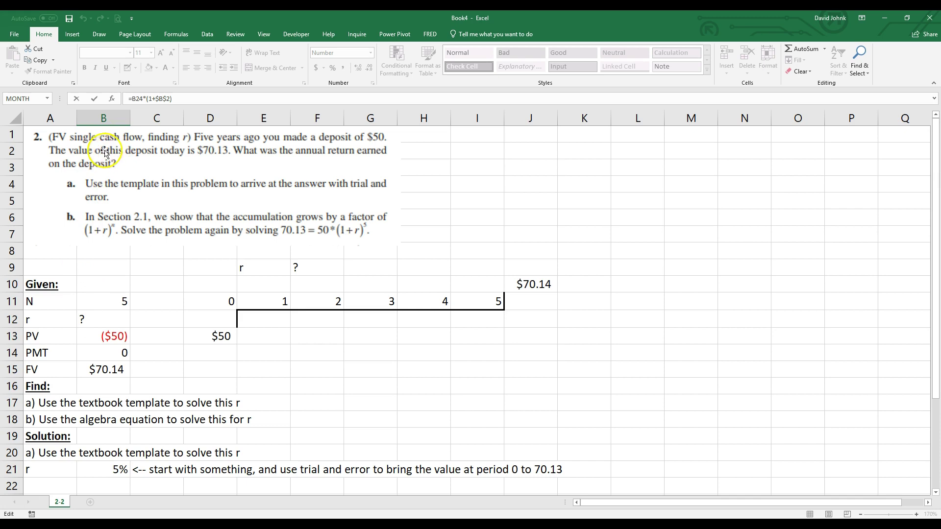
scroll(153, 235, "down", 3)
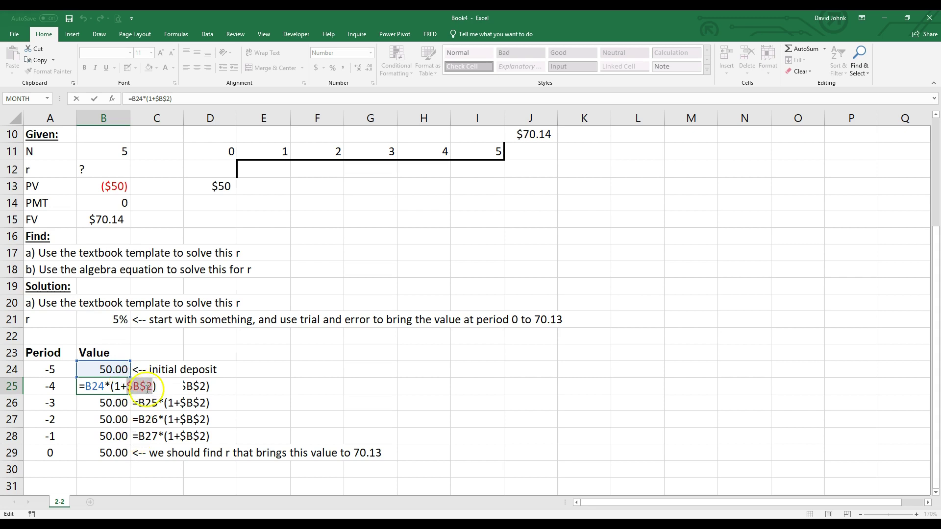
left_click(101, 320)
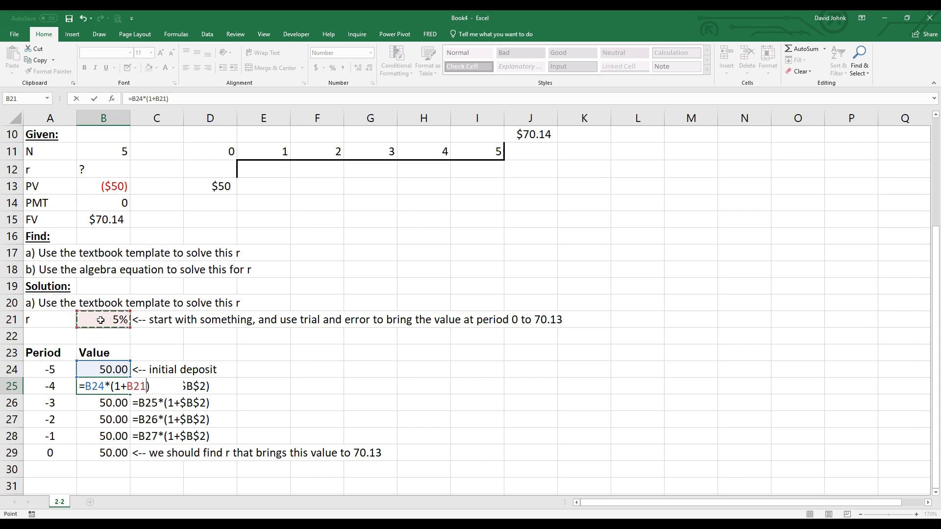
left_click(106, 320)
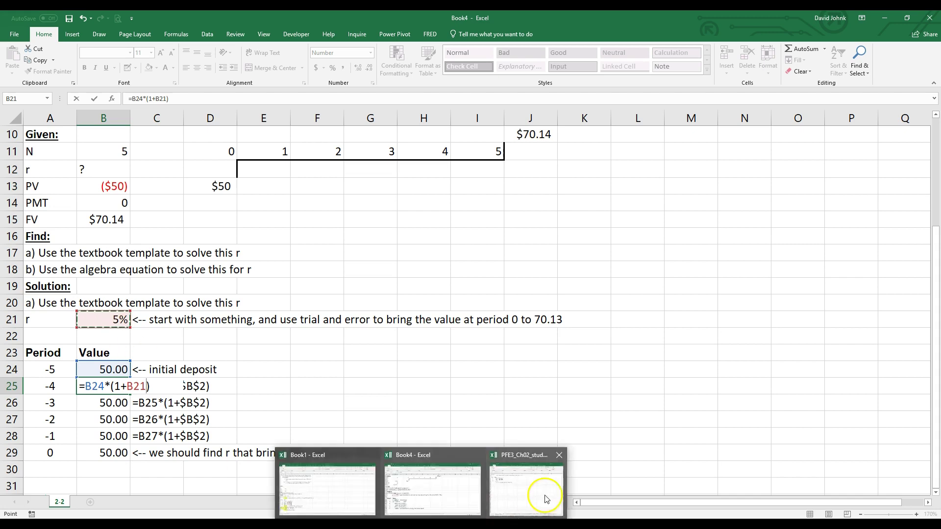
left_click(542, 495)
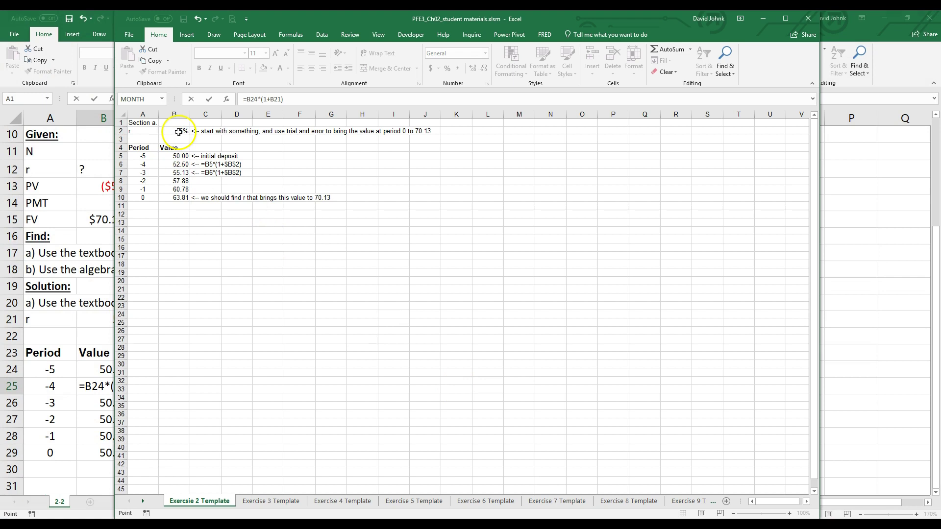
left_click(892, 211)
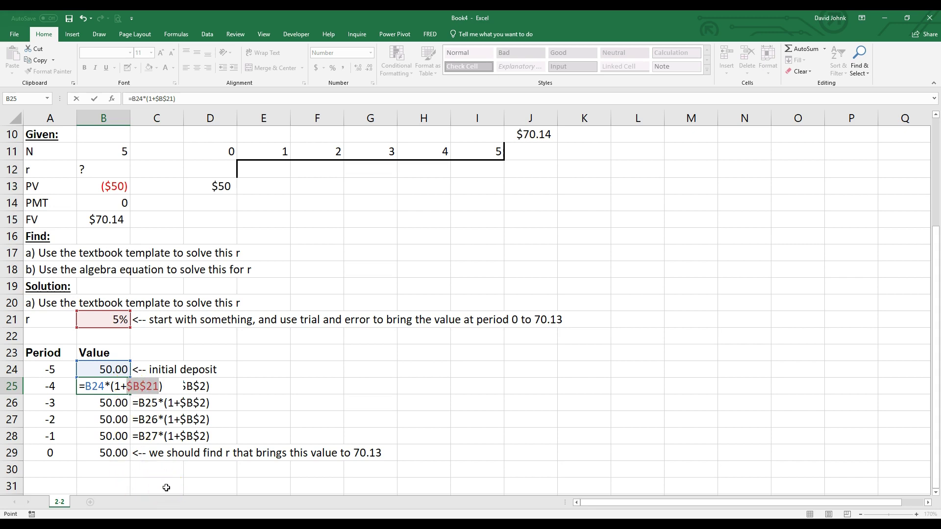
- Commit the 5% growth formula in B25 and fill it down through B29
key("Return")
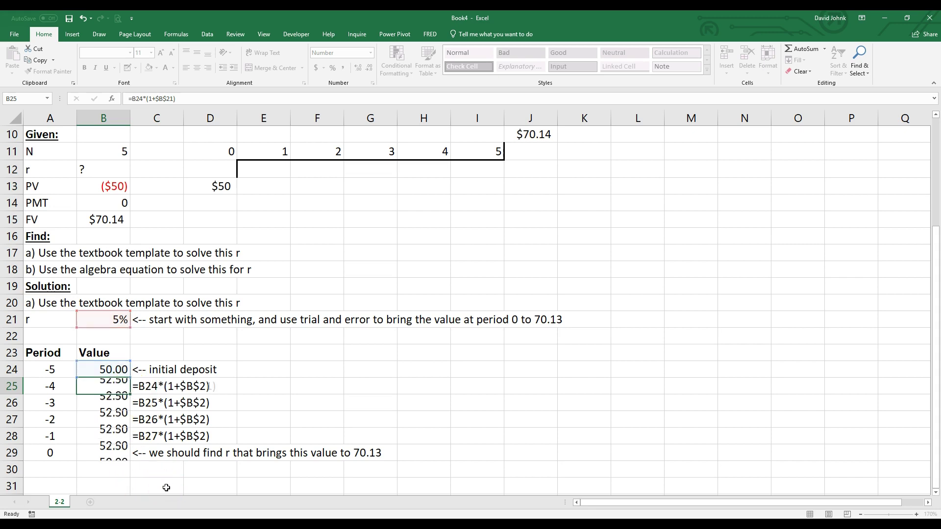
left_click(117, 390)
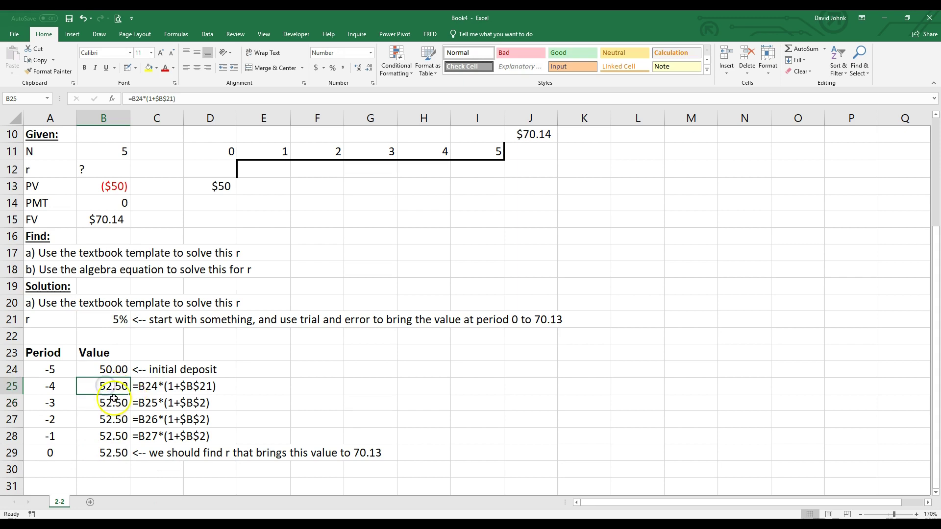
left_click(109, 387)
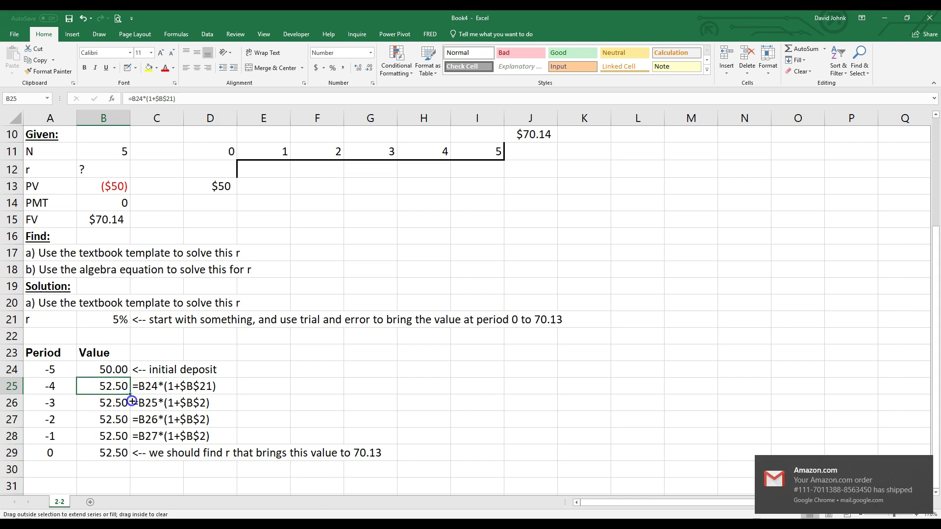
left_click_drag(130, 395, 130, 459)
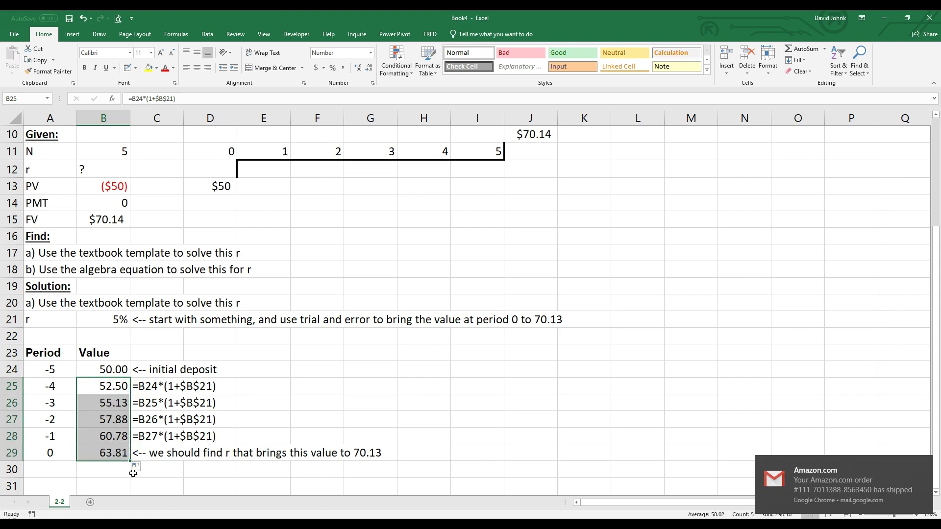
- Review the filled values in B25:B29, from 52.50 up to 63.81
left_click(108, 369)
left_click(108, 383)
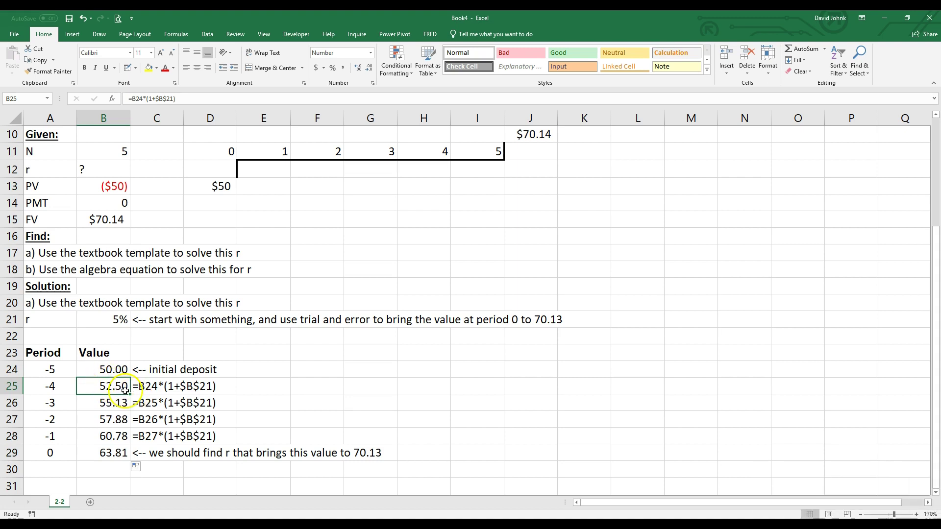
double_click(129, 394)
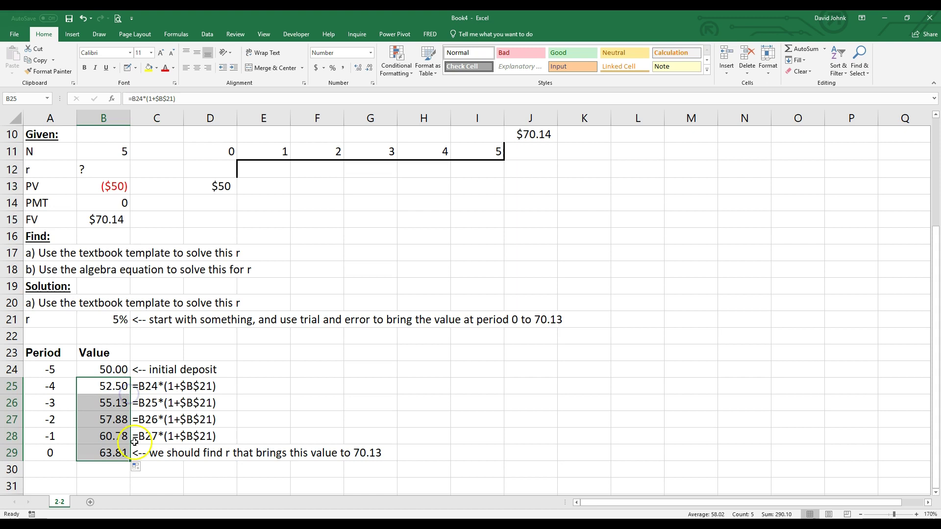
left_click(136, 484)
left_click(106, 434)
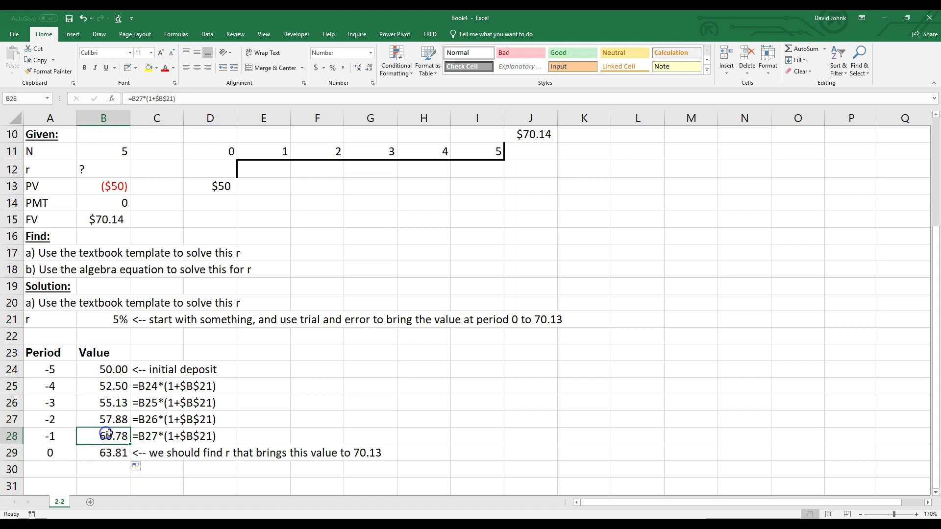
left_click(201, 435)
left_click(195, 405)
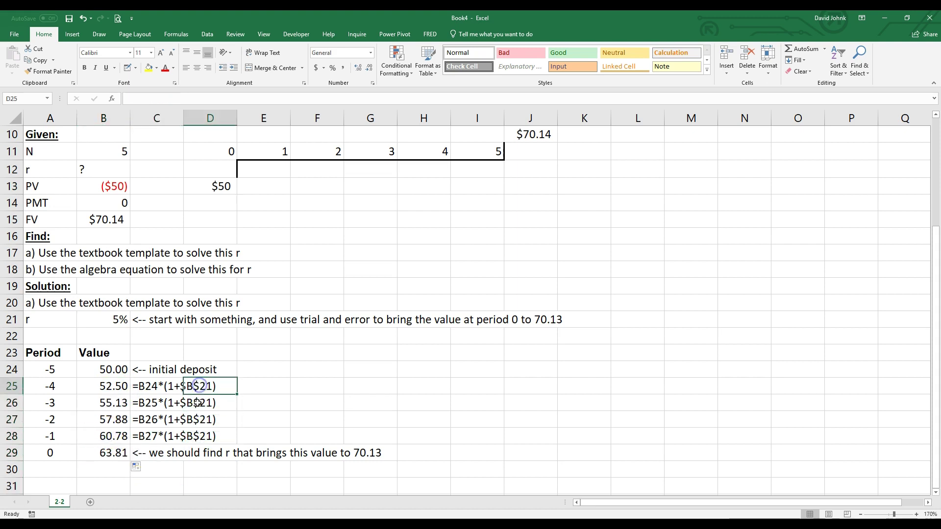
left_click(108, 318)
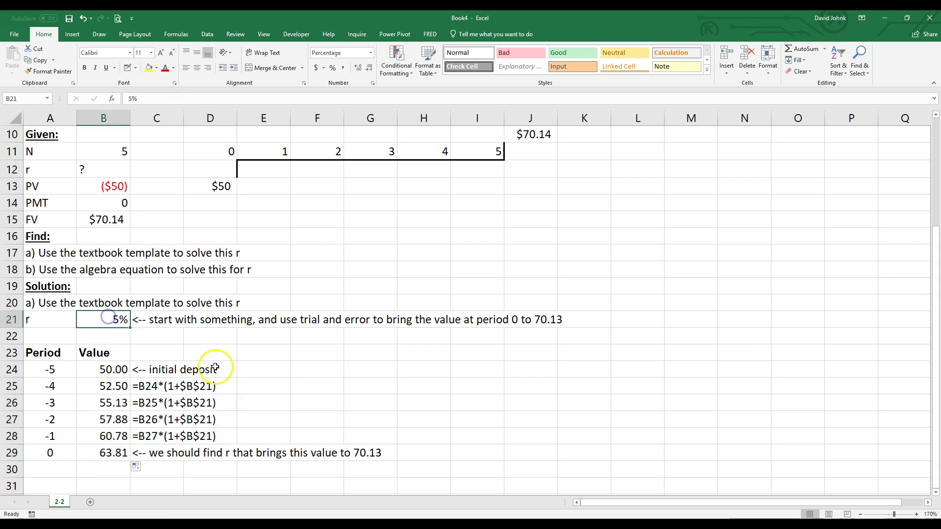
left_click(111, 402)
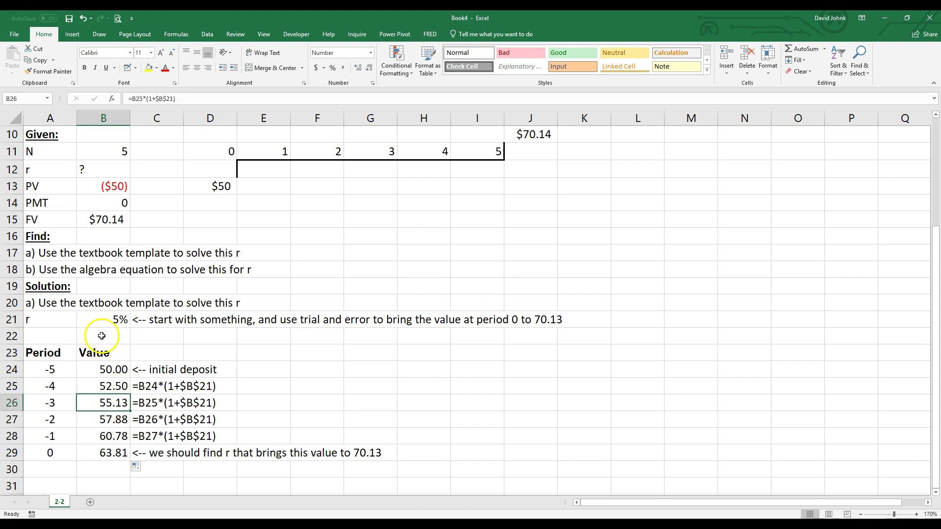
left_click(112, 422)
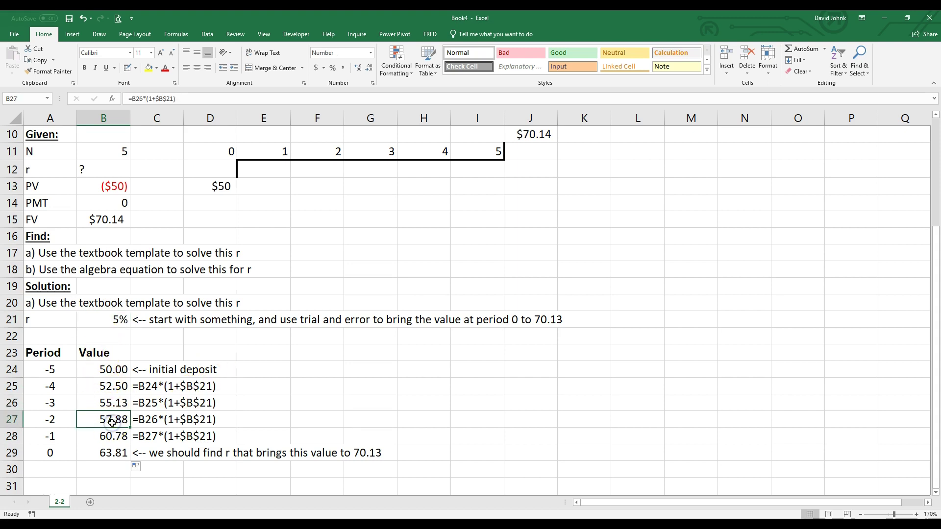
left_click(112, 436)
left_click(112, 452)
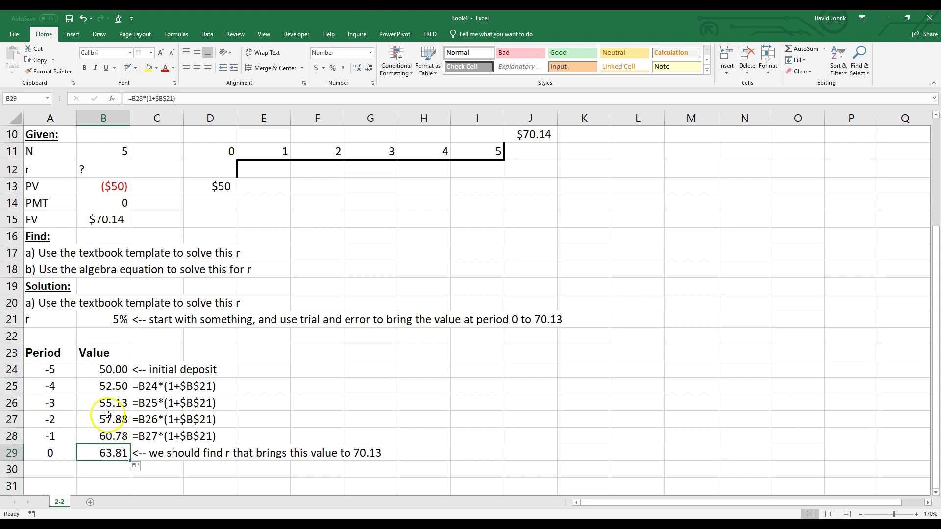
left_click(197, 387)
left_click(112, 386)
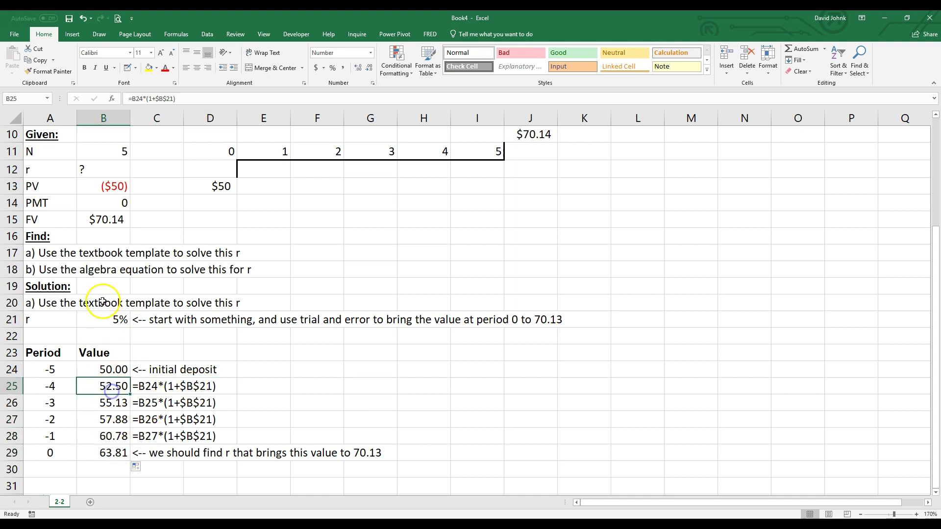
left_click(116, 319)
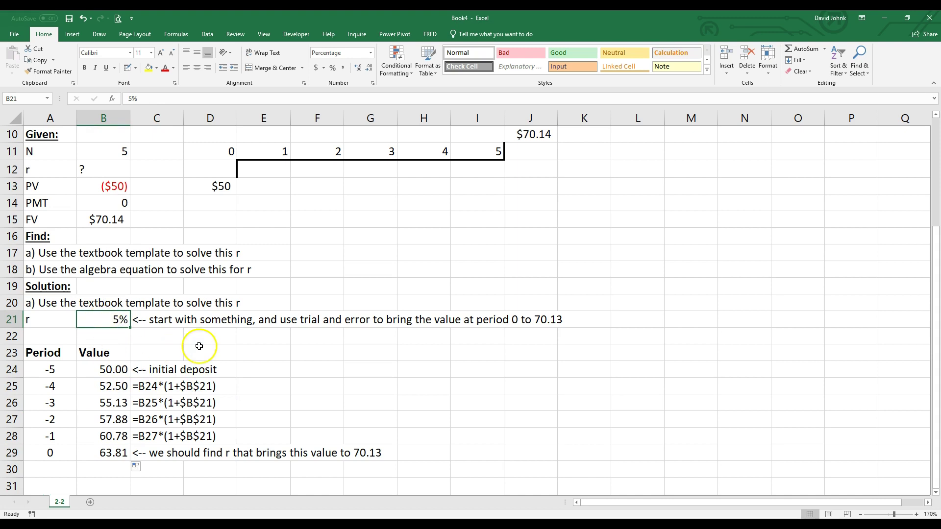
left_click(272, 370)
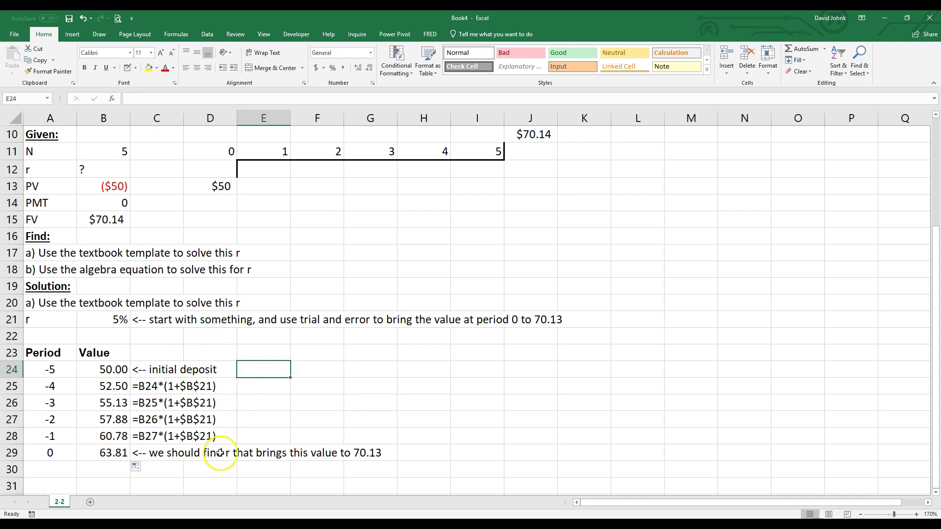
left_click(160, 371)
left_click(113, 374)
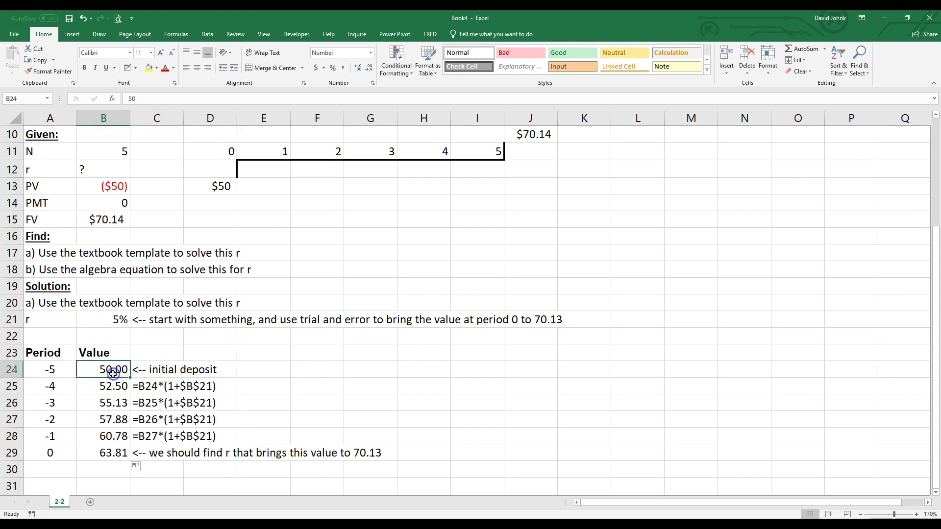
left_click(114, 186)
left_click(107, 371)
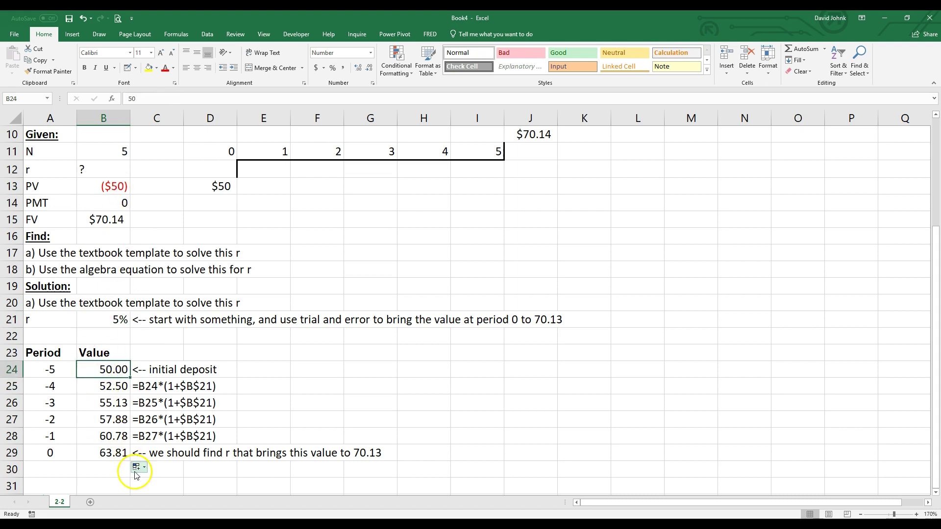
left_click(113, 386)
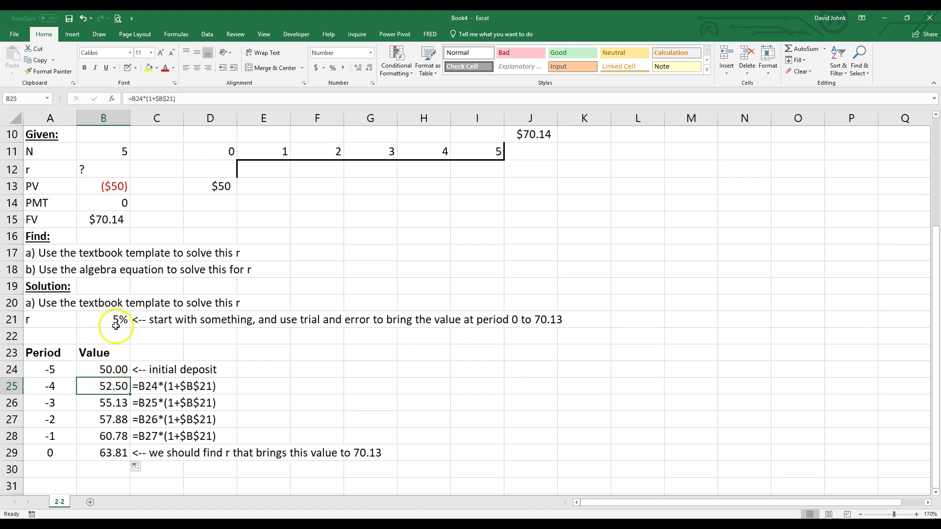
left_click(109, 370)
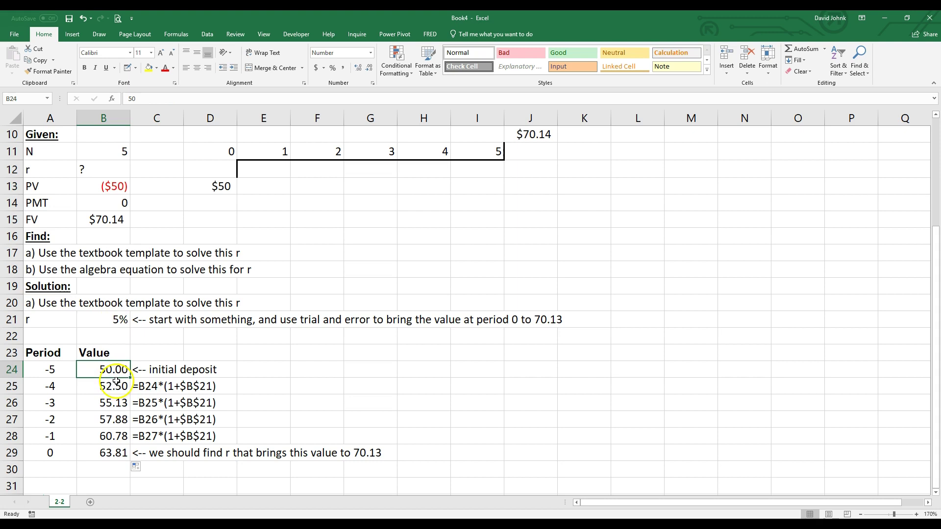
left_click(116, 388)
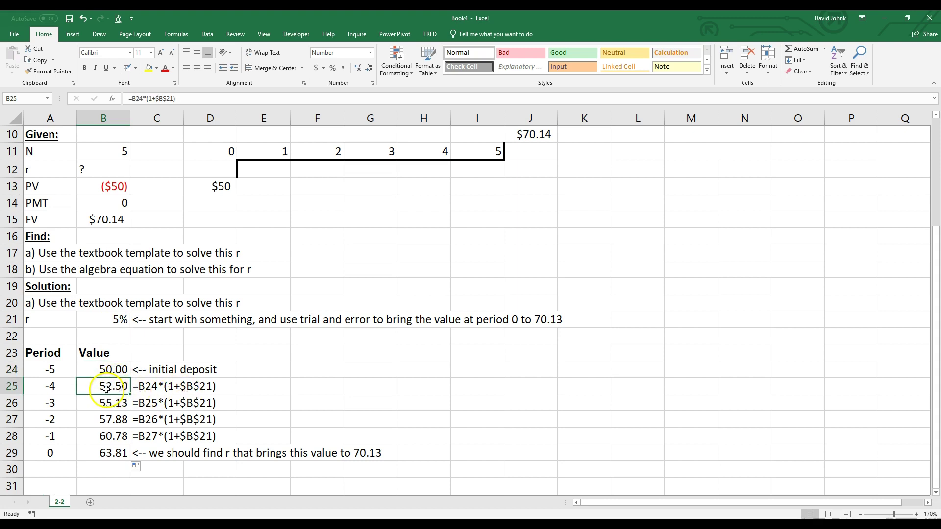
left_click(117, 406)
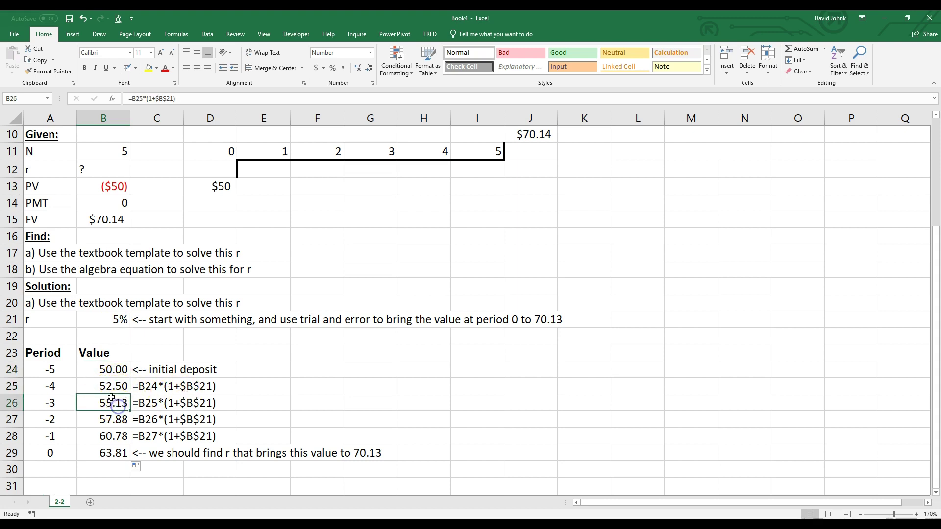
left_click(115, 387)
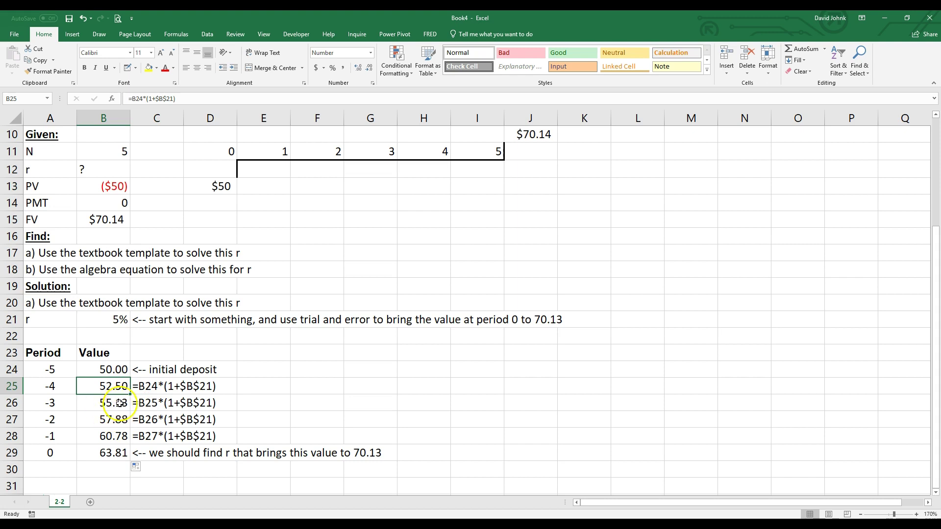
left_click(110, 406)
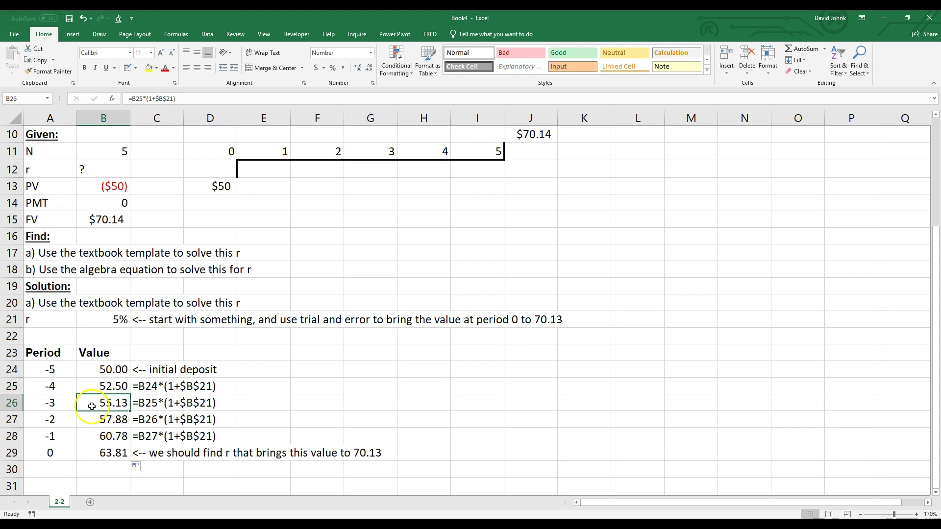
left_click(103, 420)
left_click(112, 436)
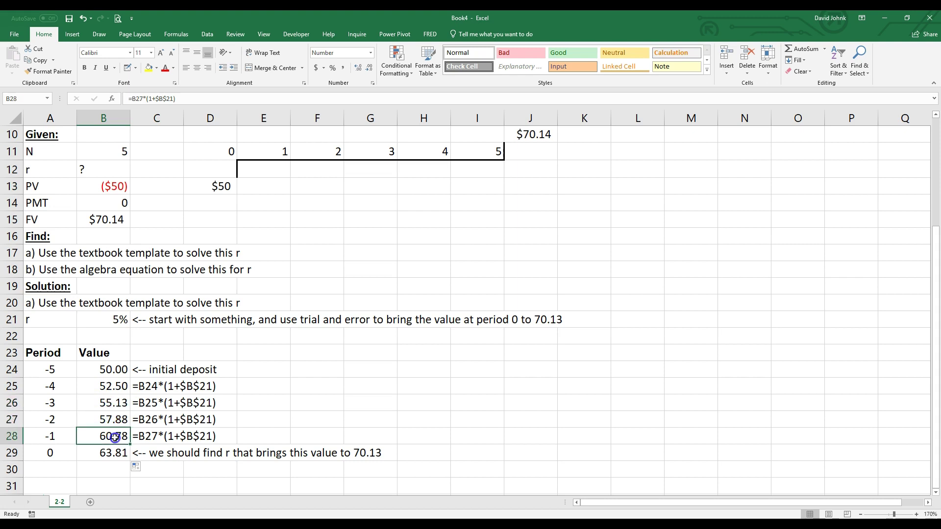
left_click(117, 451)
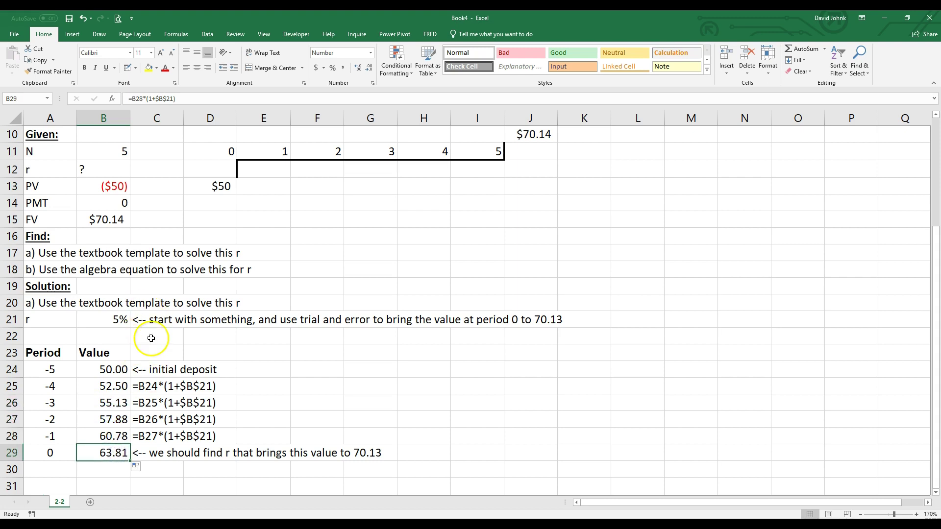
left_click(113, 320)
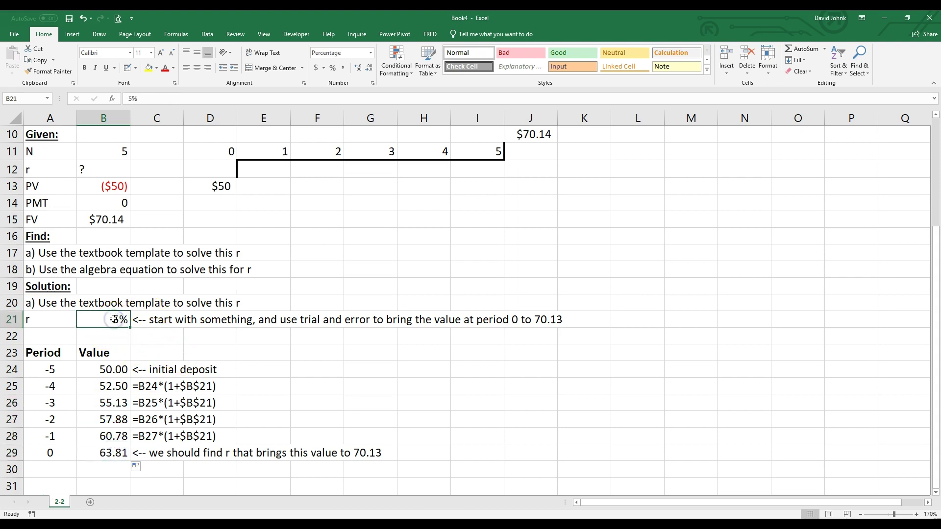
left_click(100, 216)
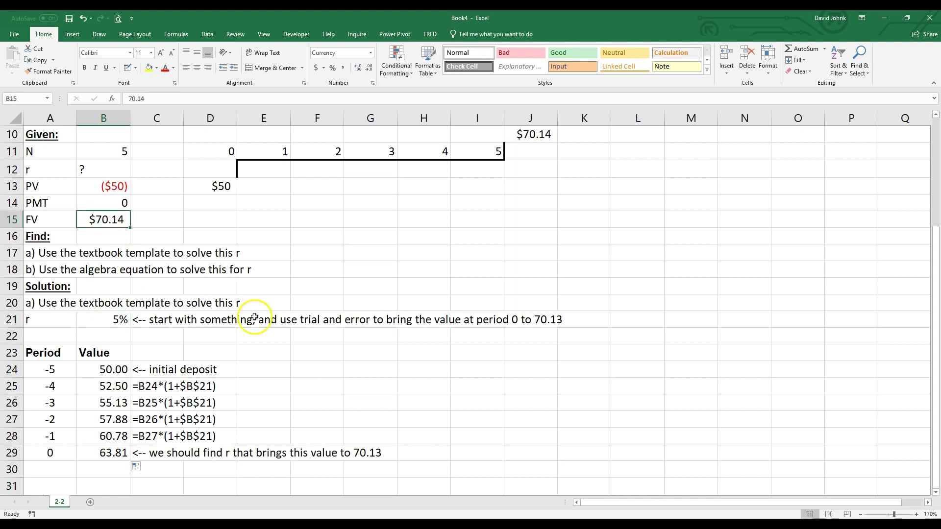
- Change the future value in B15 from 70.14 to 70.13
scroll(378, 306, "up", 3)
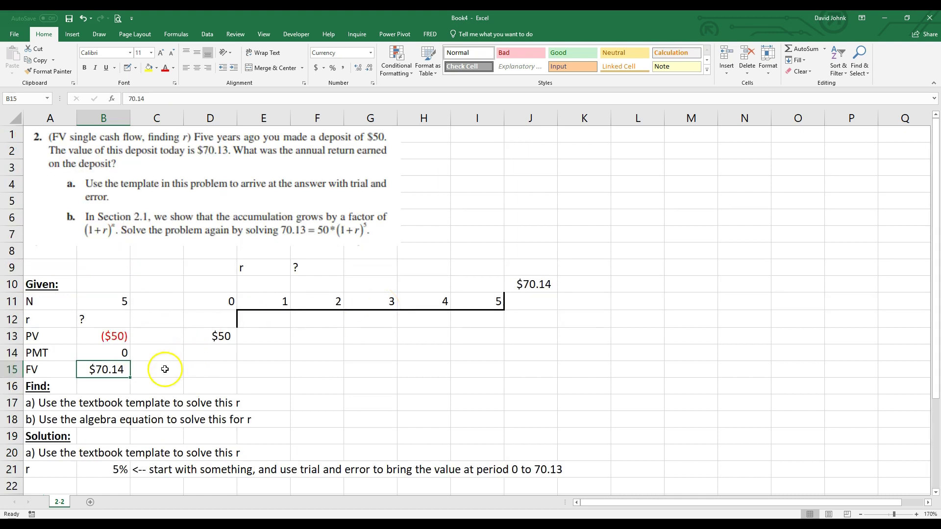
double_click(120, 372)
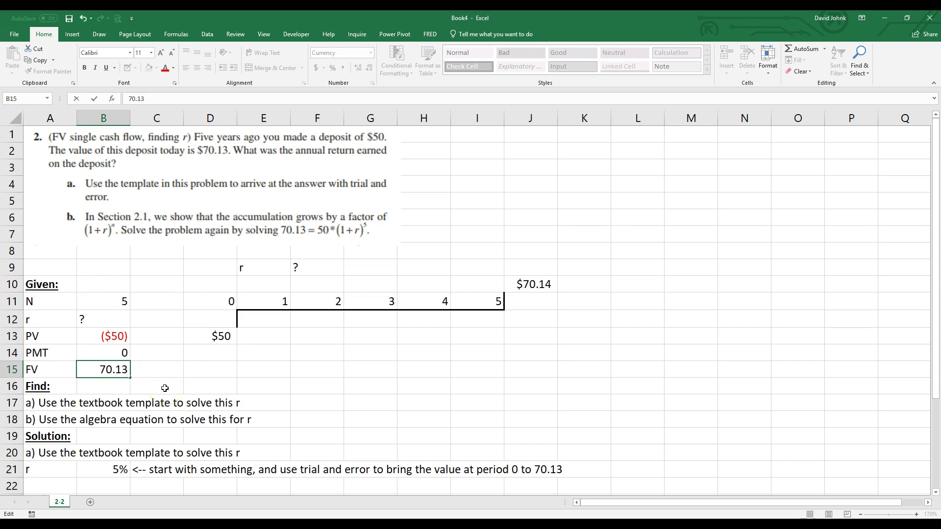
type("3")
key("Return")
scroll(147, 378, "down", 9)
scroll(140, 371, "up", 7)
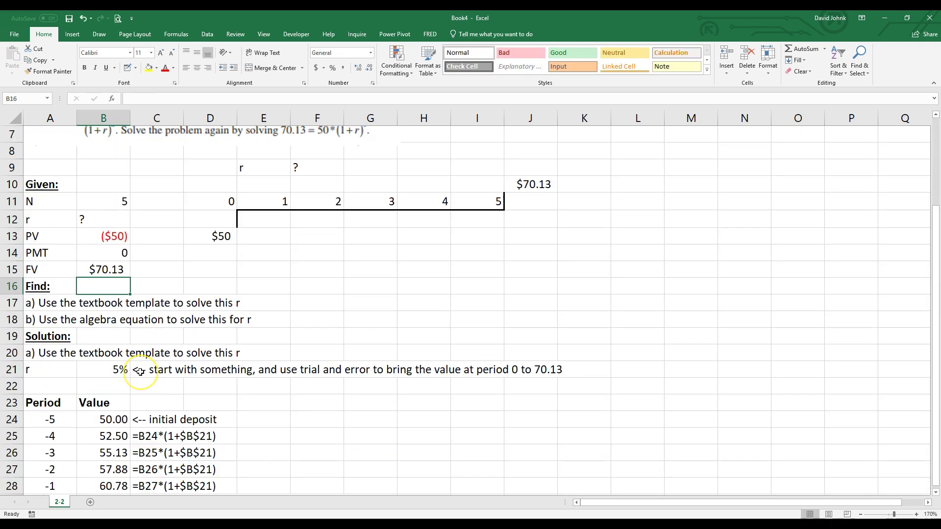
scroll(140, 371, "up", 2)
scroll(171, 217, "down", 5)
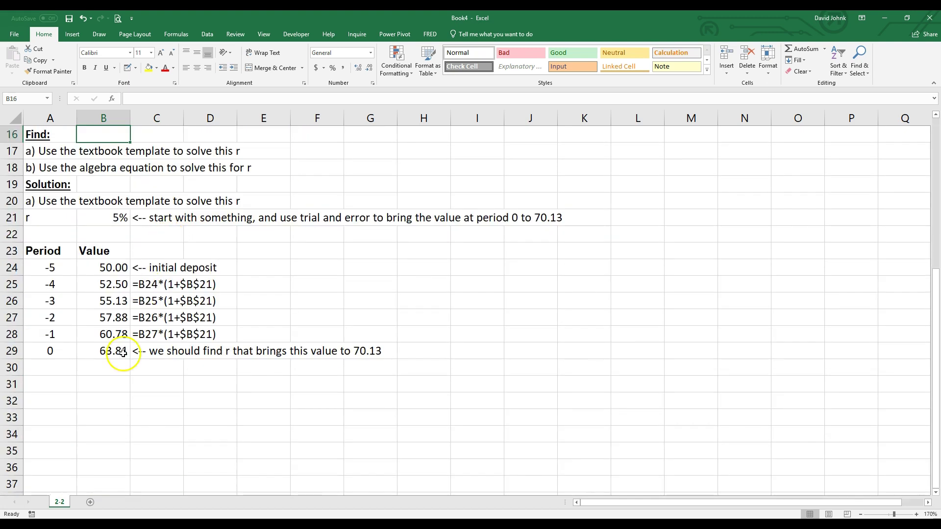
- Try a 6% rate in B21 and check the period-0 value in B29
left_click(110, 218)
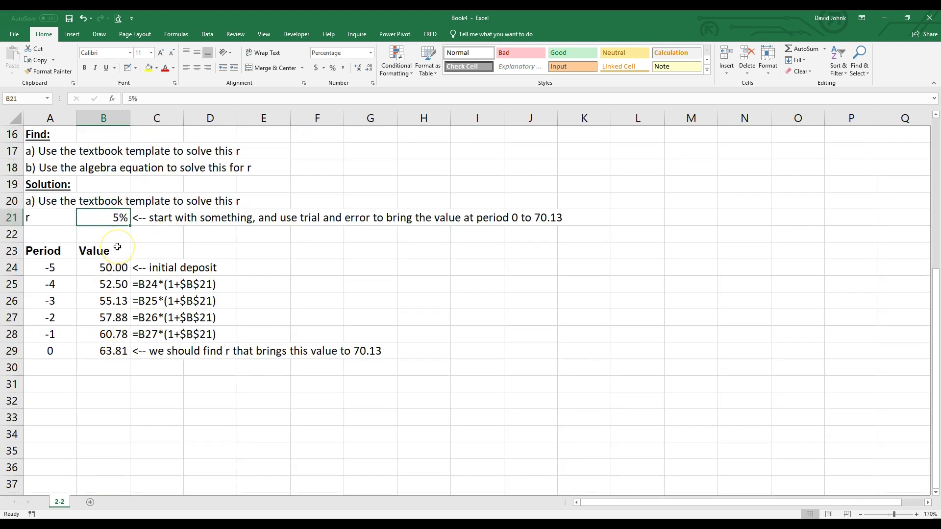
type("6")
key("Return")
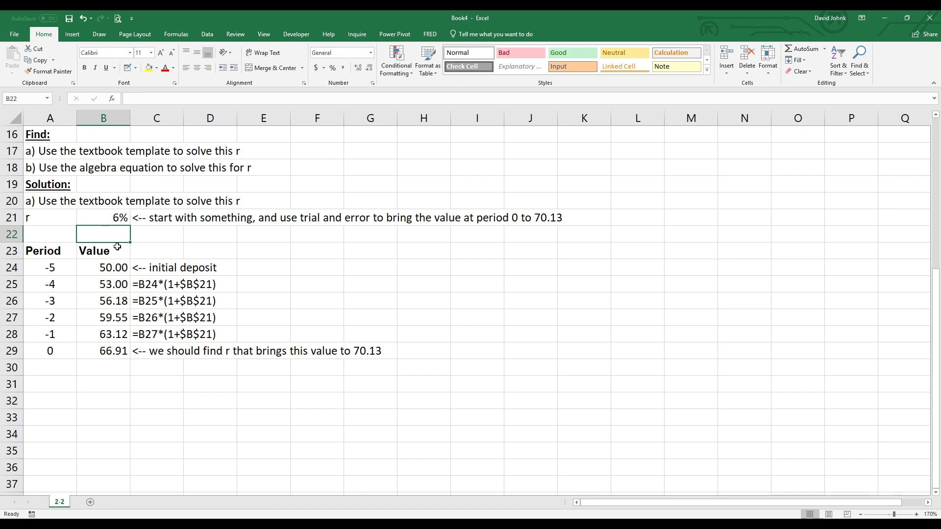
left_click(107, 353)
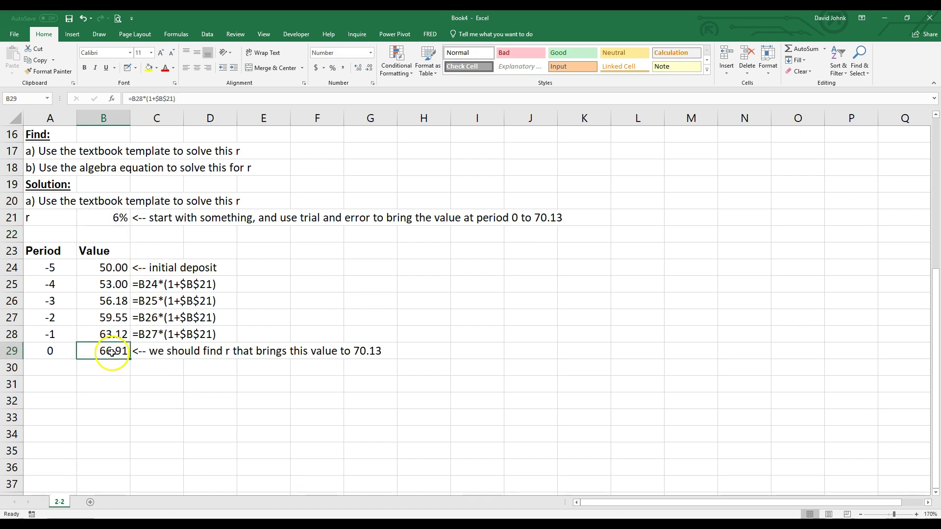
- Show the rate in B21 with two decimal places
scroll(100, 290, "up", 1)
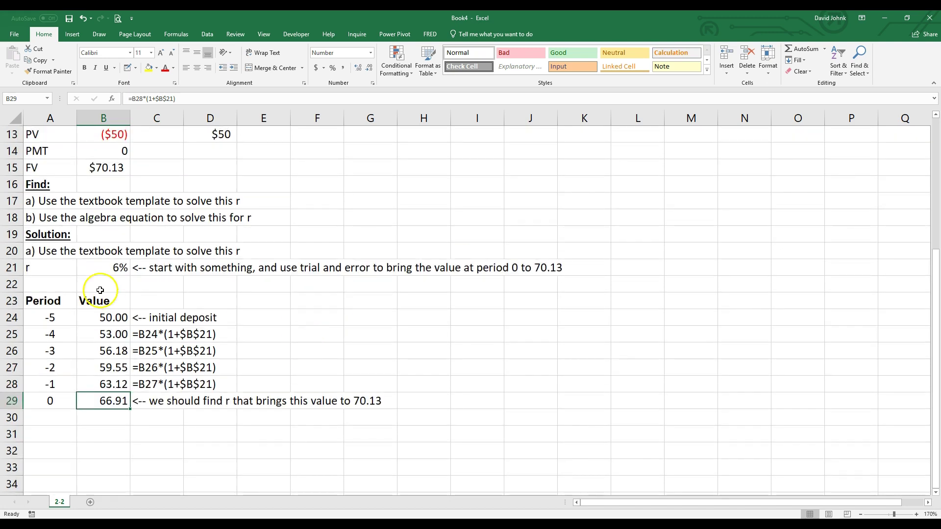
left_click(104, 266)
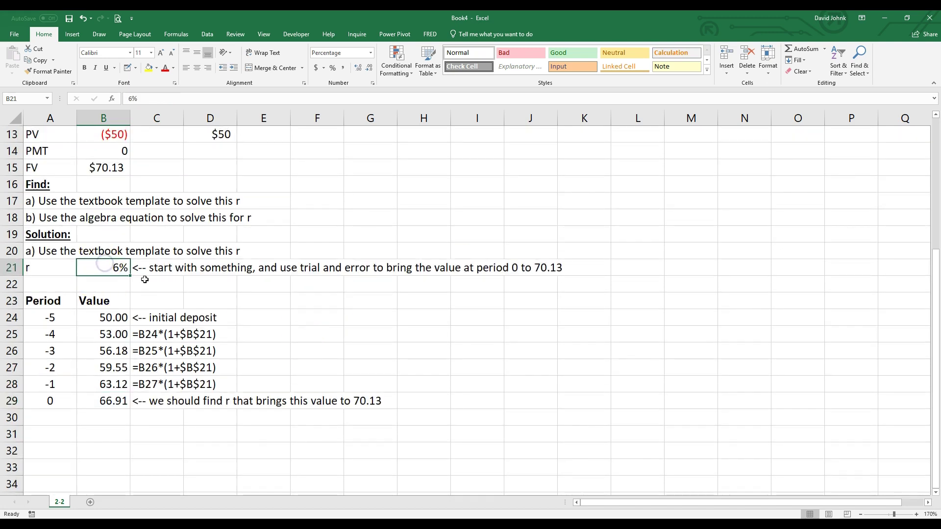
left_click(47, 275)
left_click(112, 269)
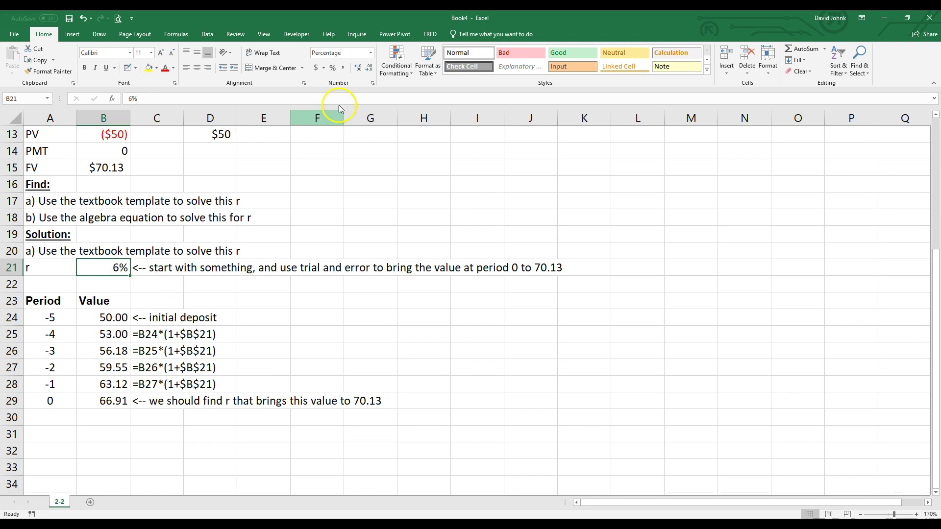
left_click(358, 69)
left_click(358, 68)
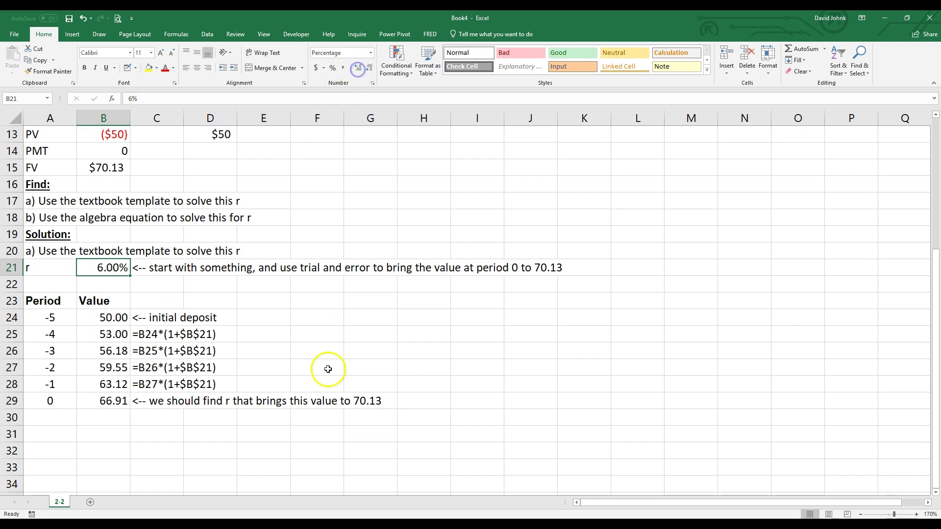
left_click(89, 443)
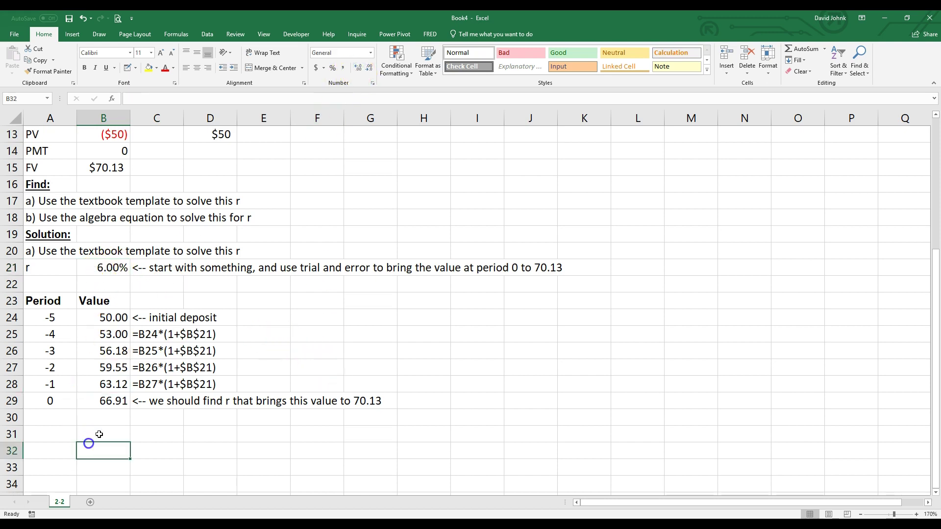
- Try 8% in B21 and compare B29 against the target FV in B15
left_click(110, 268)
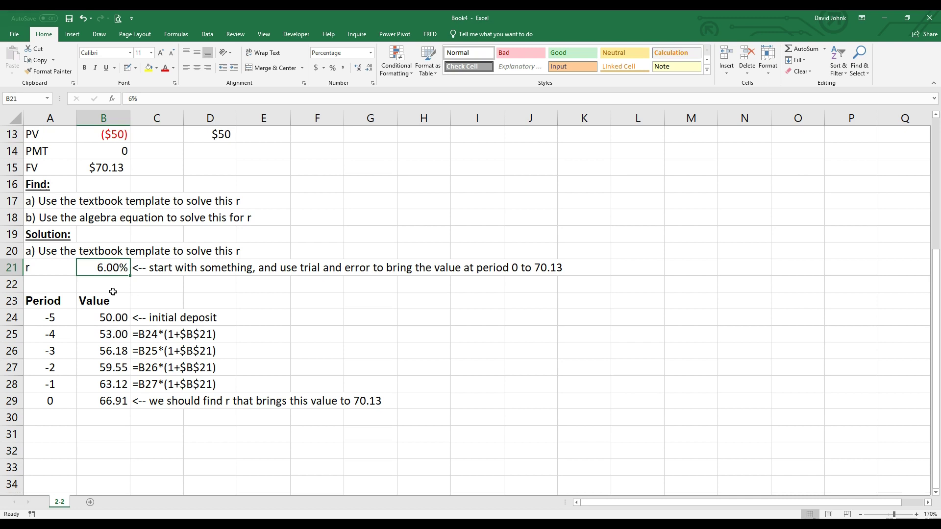
type("8")
key("Return")
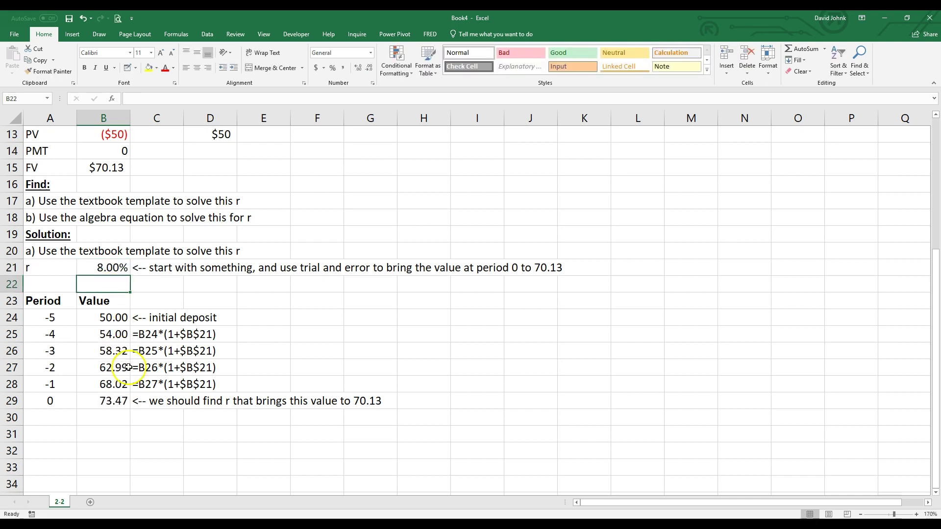
left_click(112, 399)
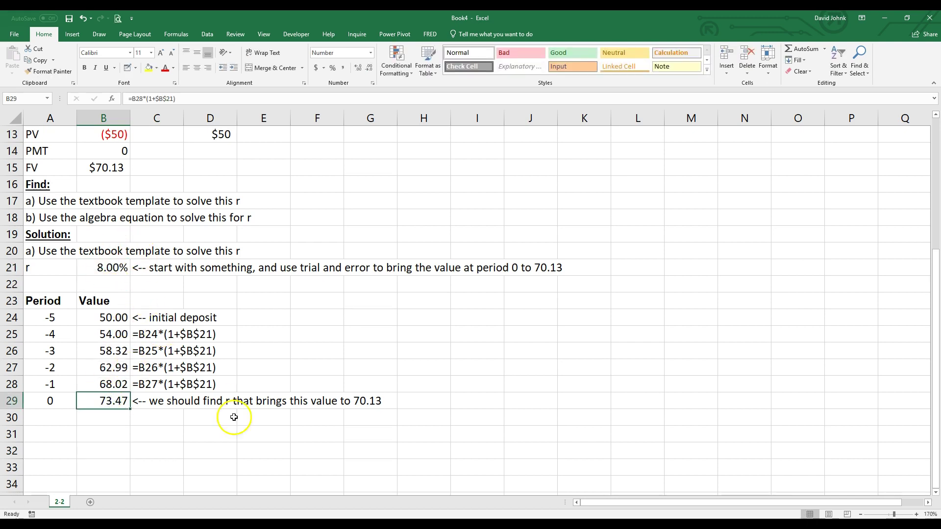
left_click(112, 167)
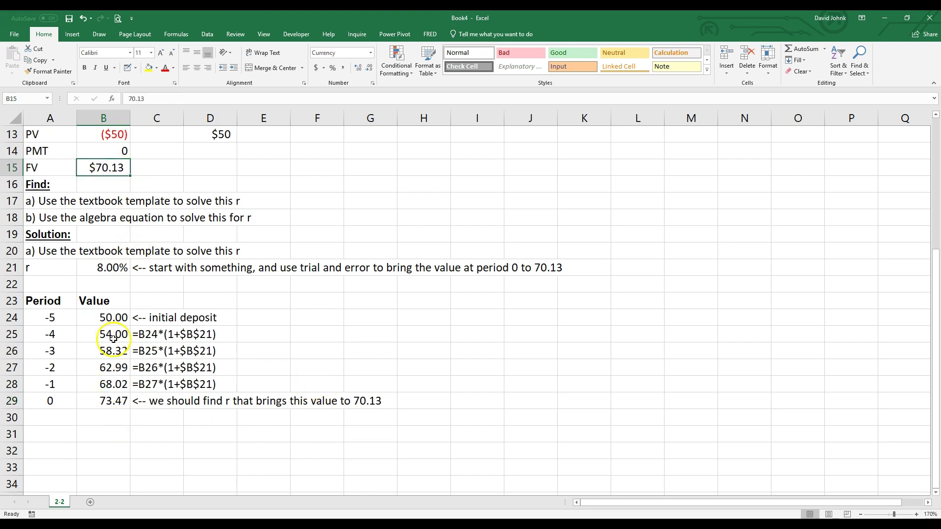
- Enter 7% in B21, bringing B29 to exactly 70.13
left_click(114, 269)
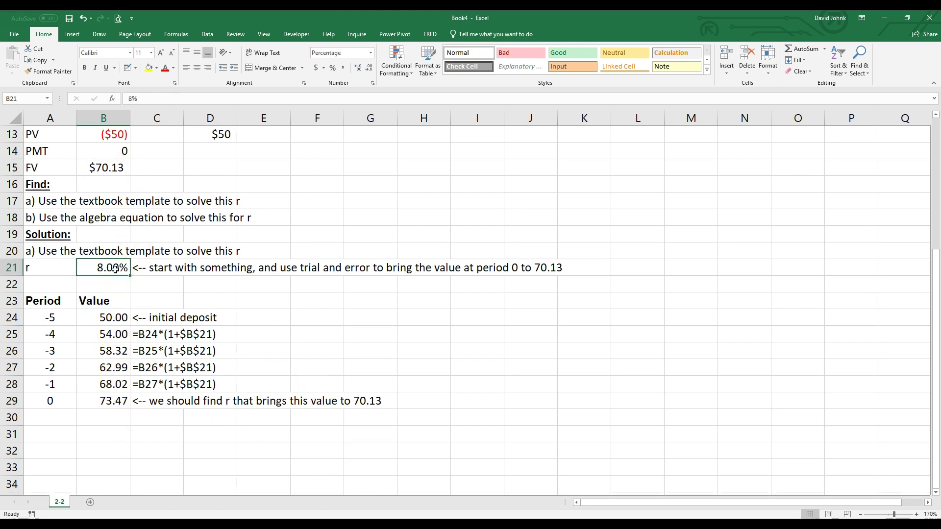
type("7")
key("Return")
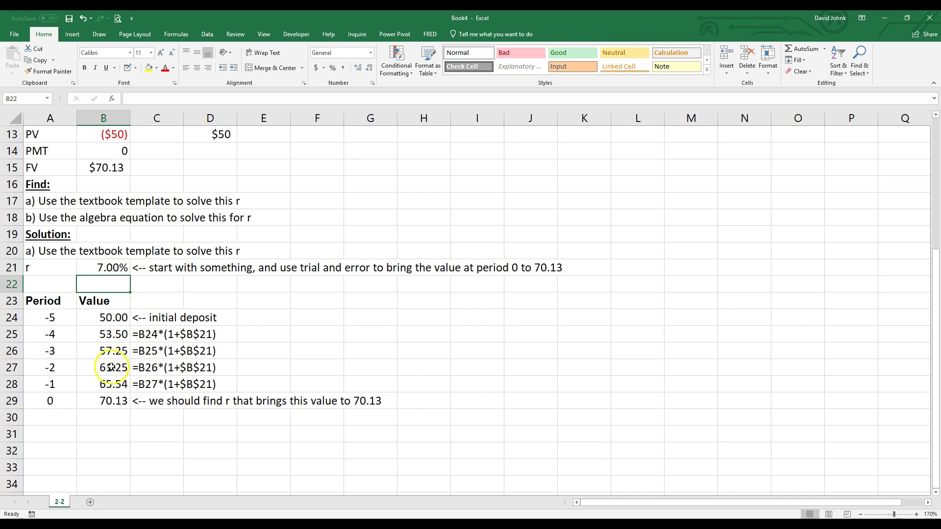
left_click(108, 400)
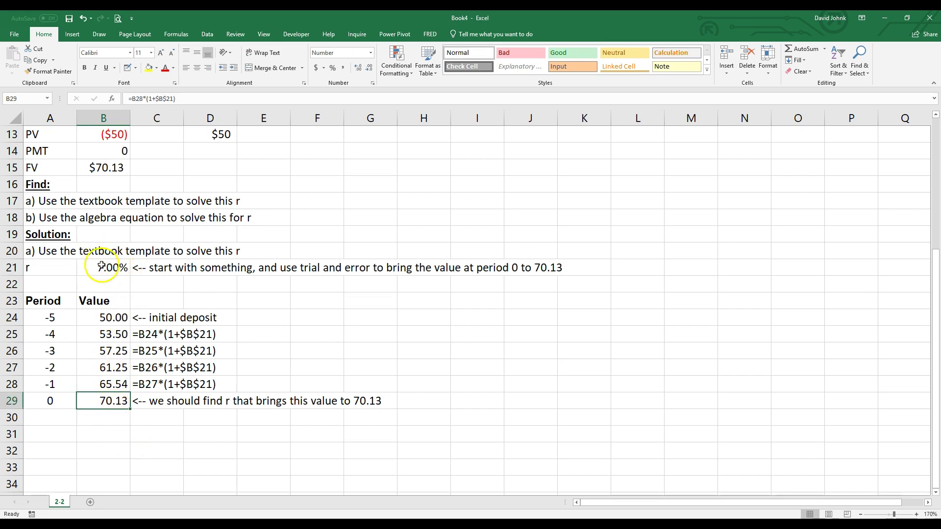
left_click(101, 266)
- Fill the solved rate B21 and the period-0 value B29 yellow
left_click(149, 68)
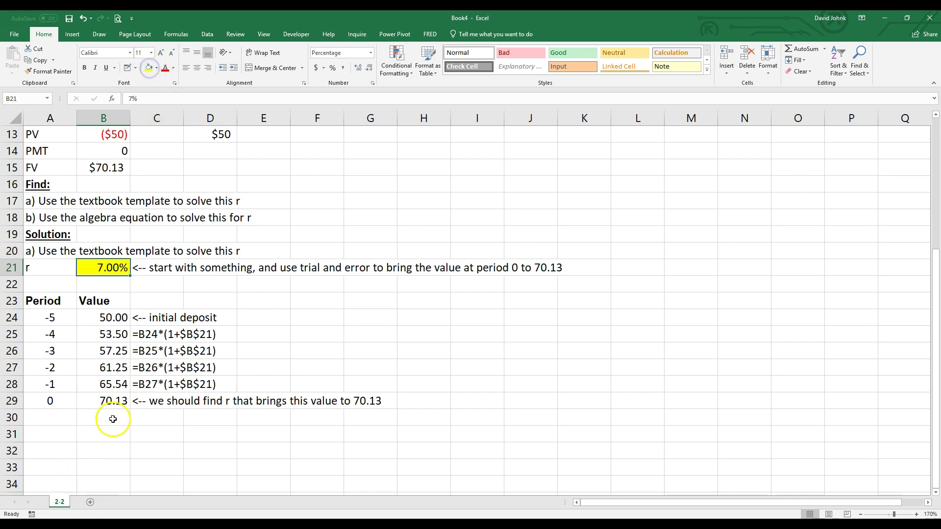
left_click(106, 401)
left_click(148, 68)
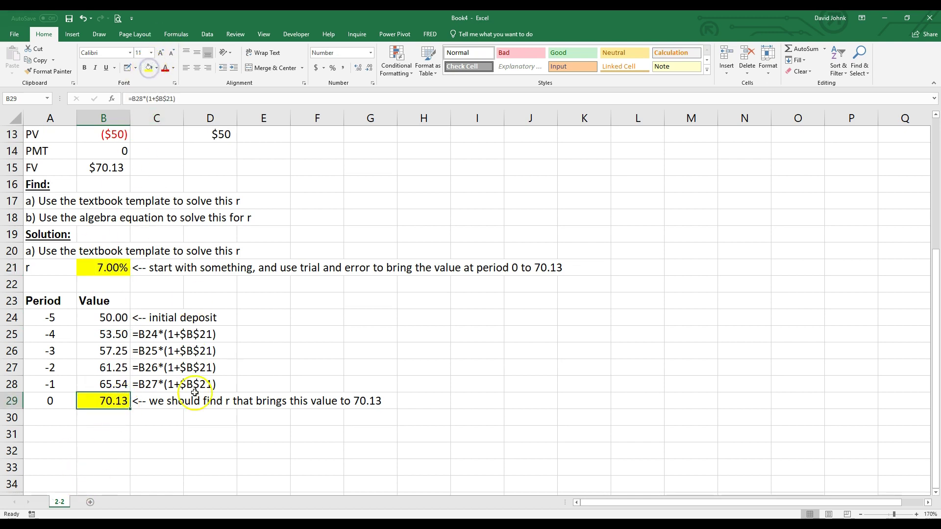
left_click(218, 434)
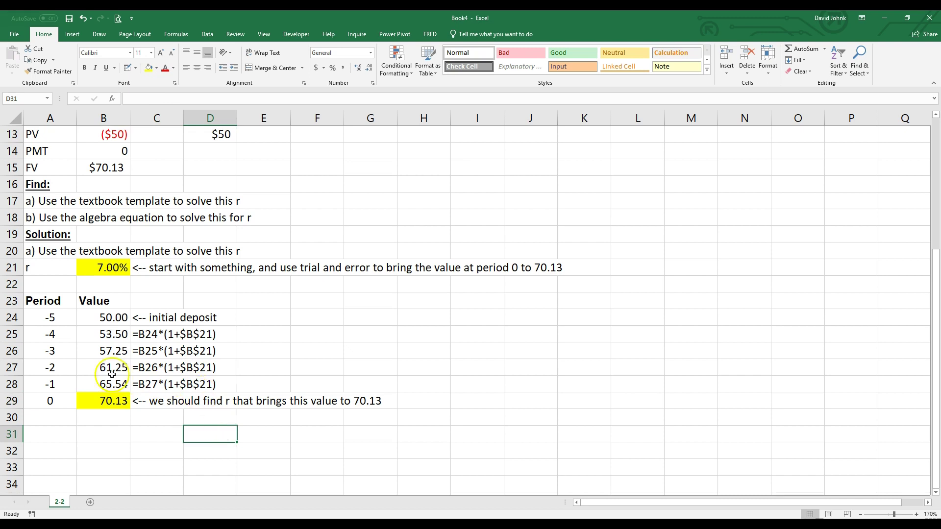
- Inspect the growth formula in B25 without changing it, then reselect B21
double_click(125, 336)
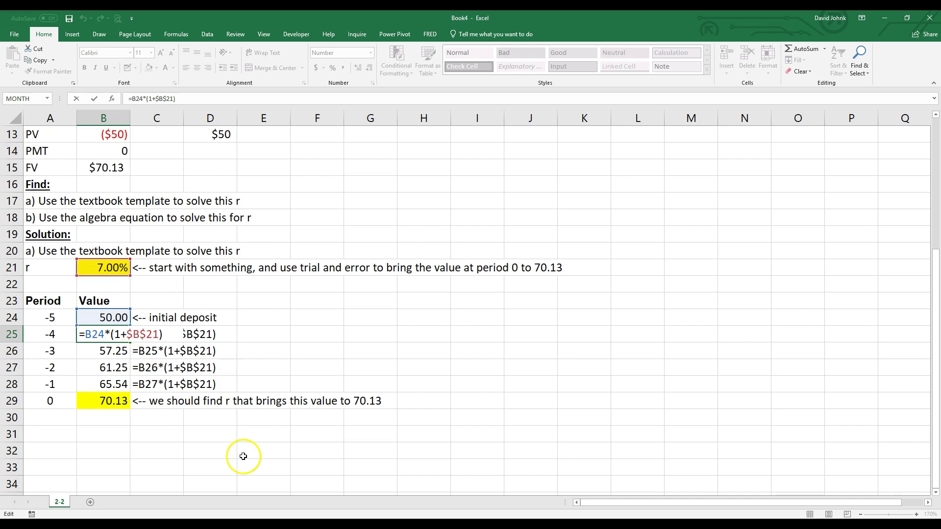
key("Escape")
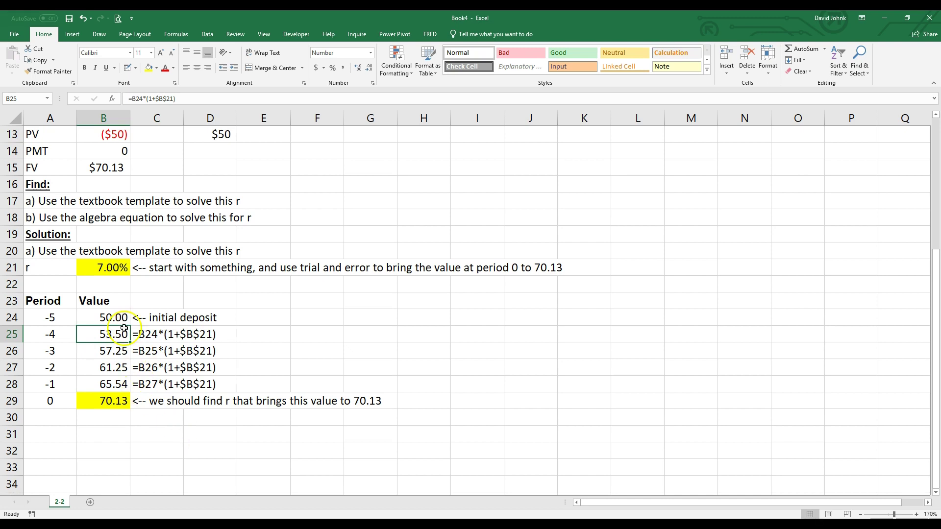
left_click(111, 270)
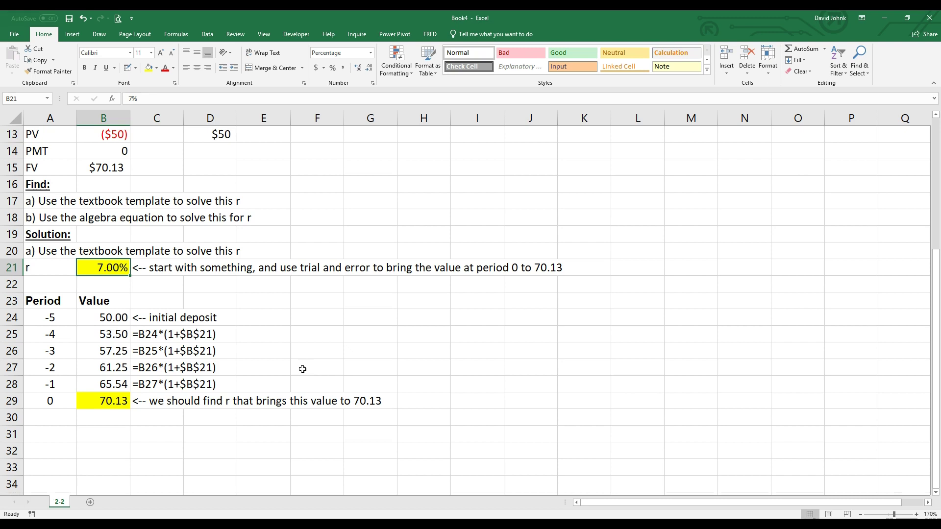
- Reset the rate in B21 to a 3% starting value
type("3")
key("Return")
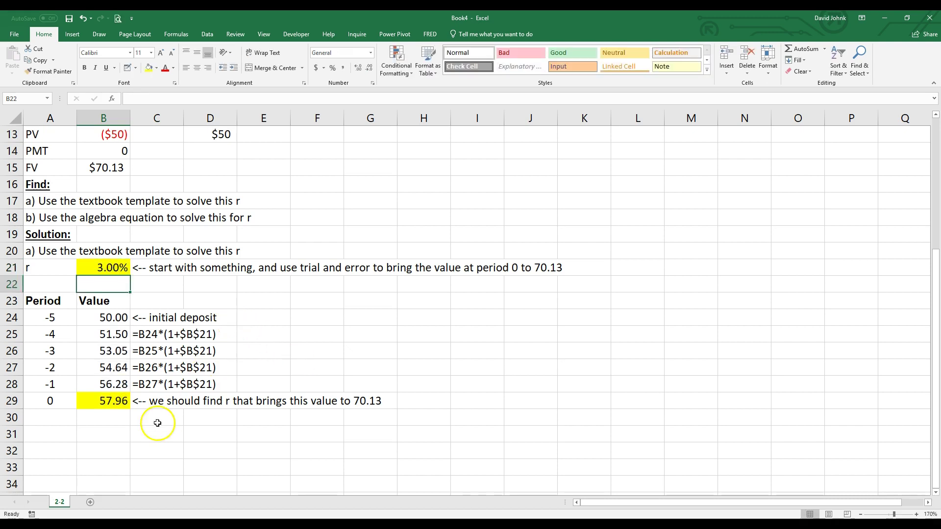
scroll(298, 388, "up", 1)
scroll(297, 388, "up", 1)
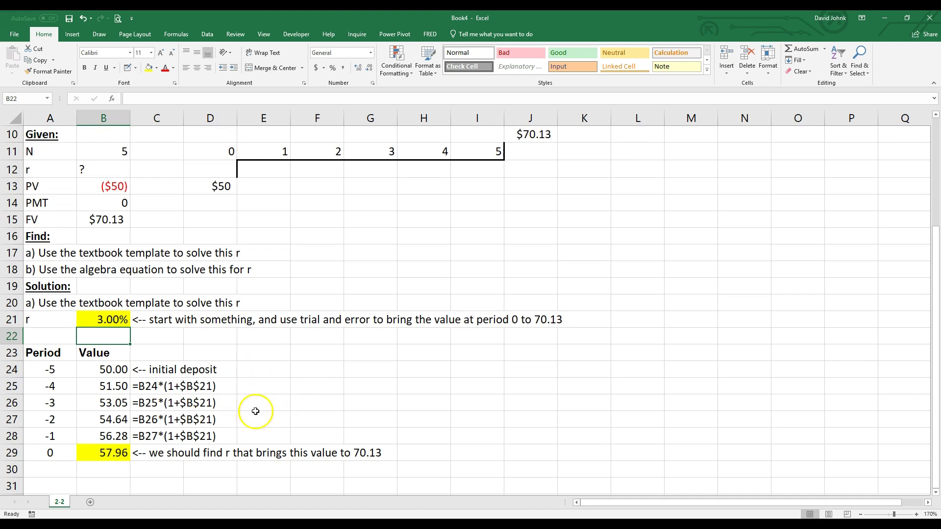
- Run Goal Seek setting B29 to 70.13 by changing B21
left_click(207, 35)
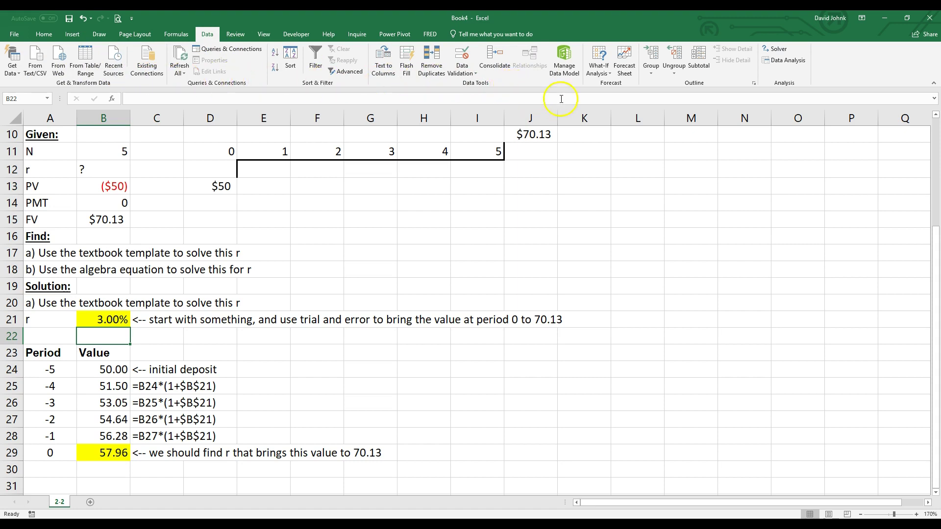
left_click(598, 75)
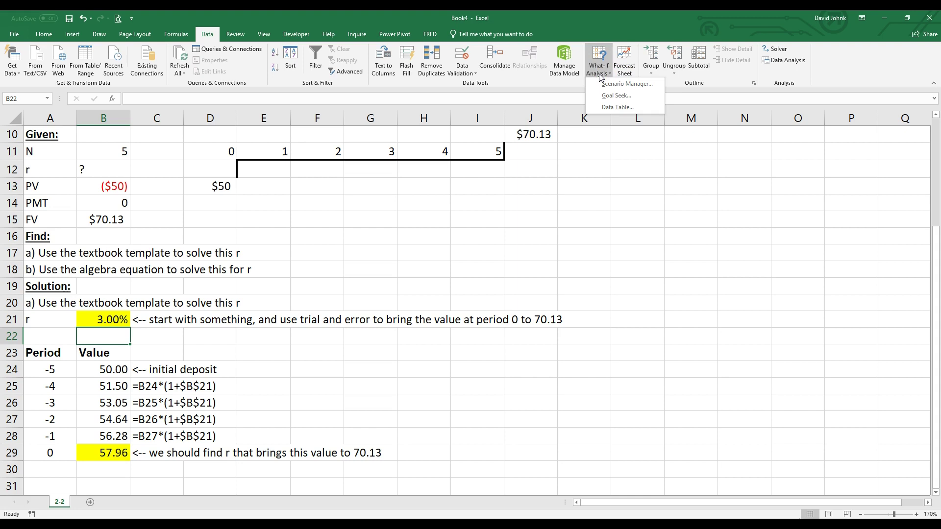
left_click(618, 95)
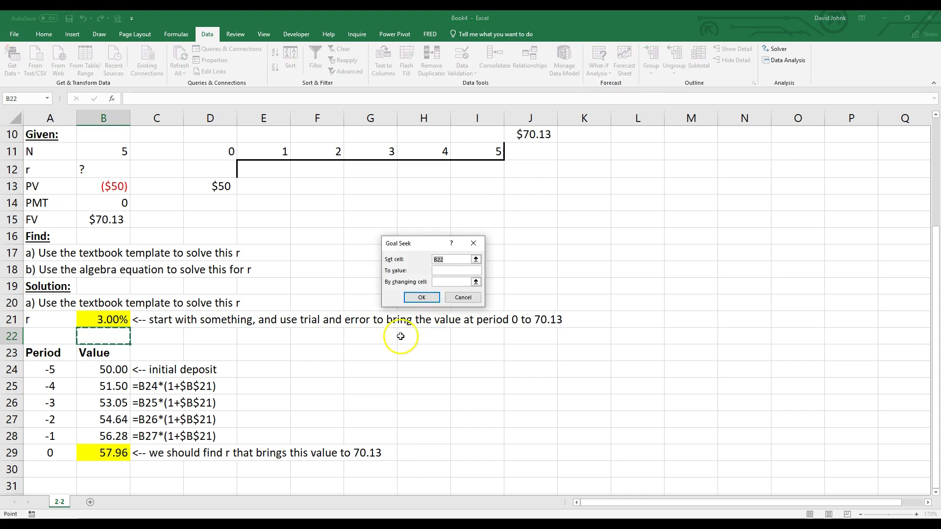
left_click(102, 320)
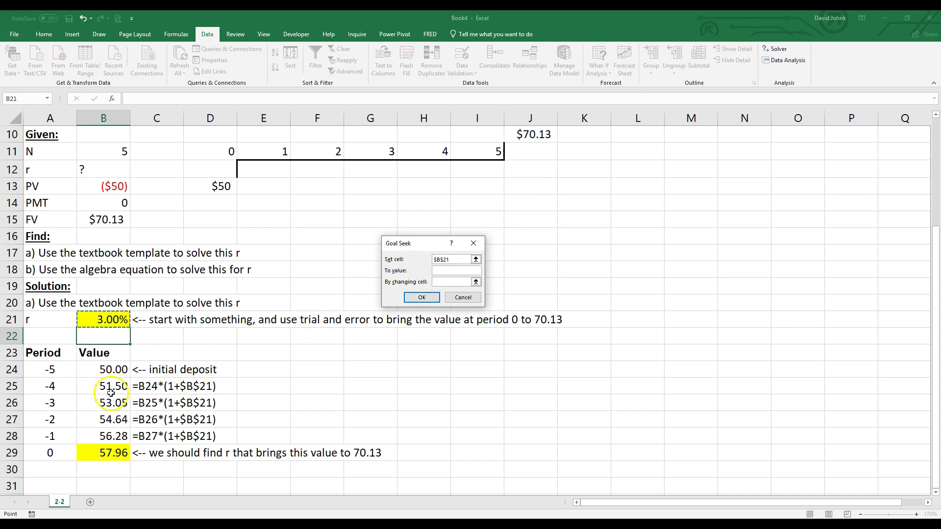
left_click(105, 454)
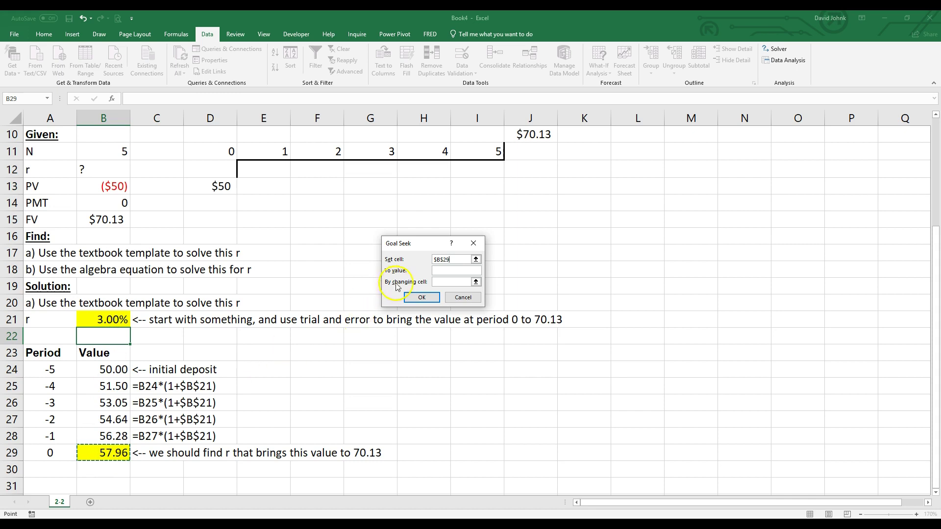
left_click(439, 271)
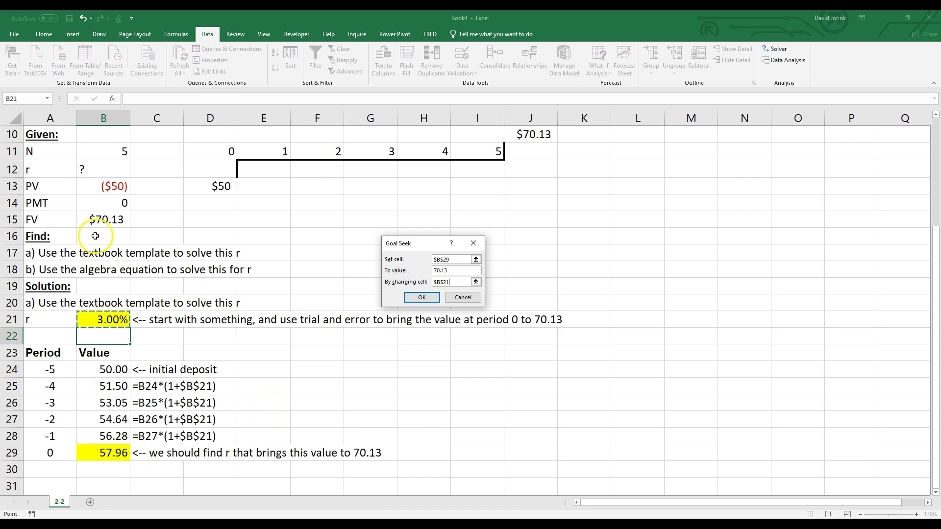
left_click(422, 298)
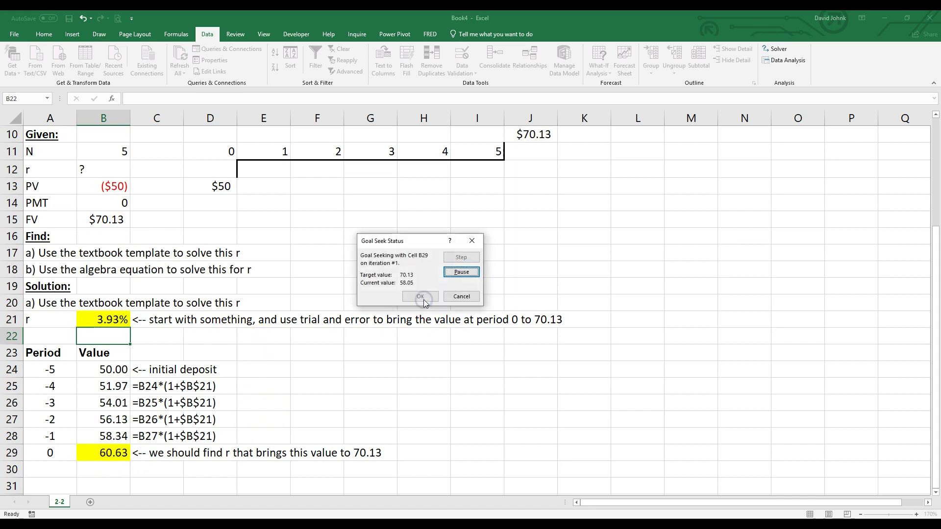
- Accept the Goal Seek result and add a yellow 'used goal seek' note in C30:D30
left_click(420, 297)
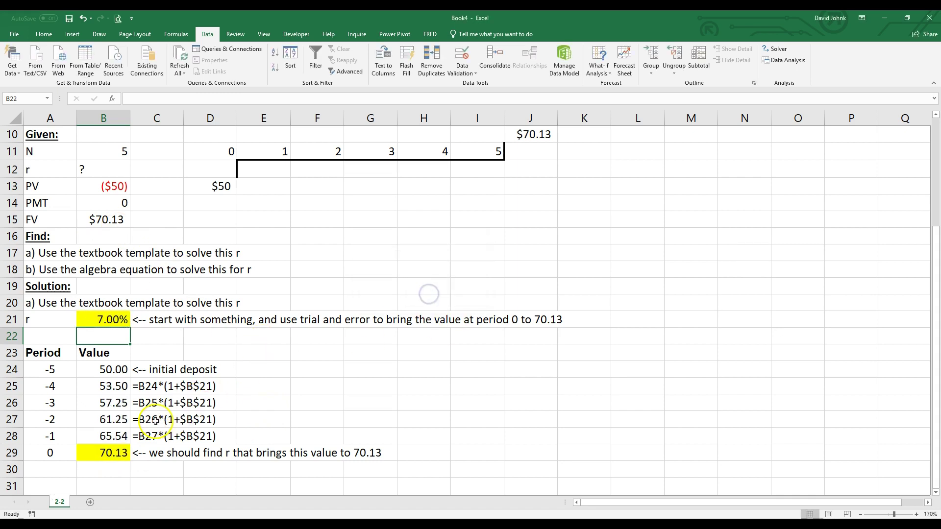
left_click(107, 456)
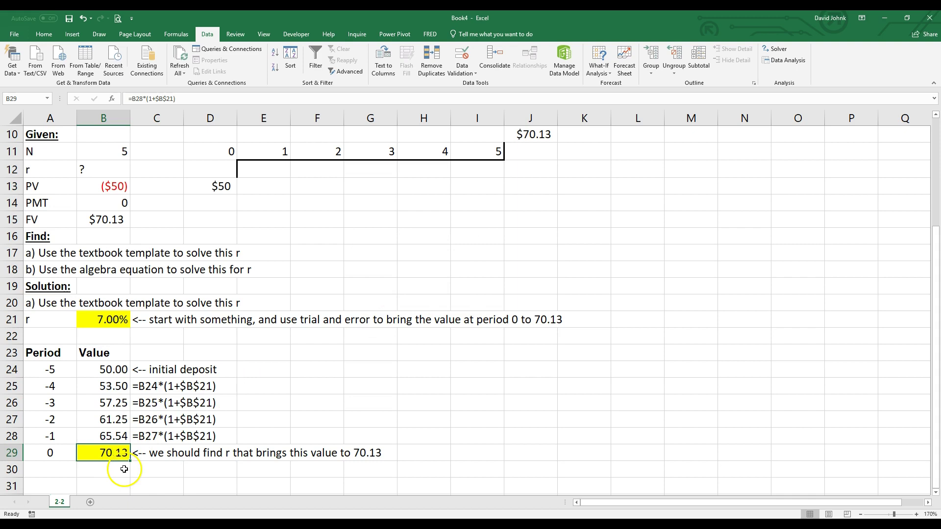
left_click(147, 469)
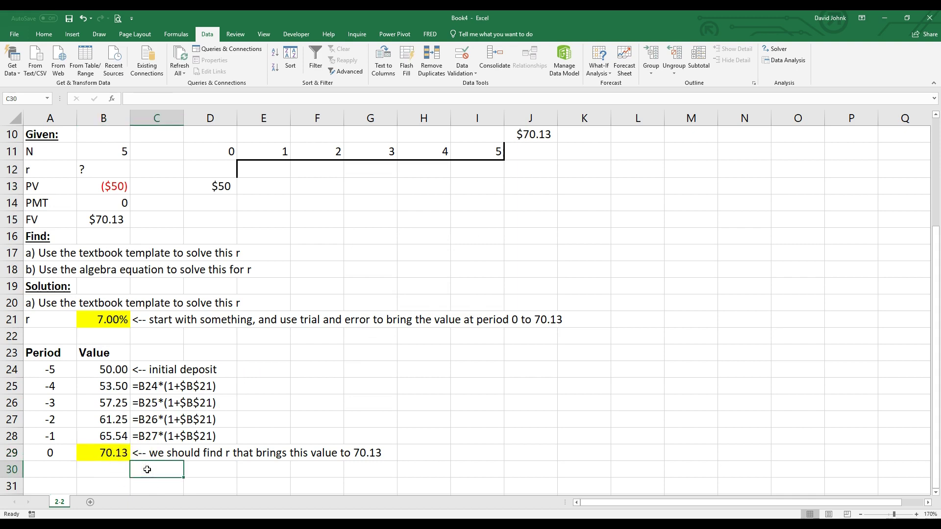
type("used goal seek")
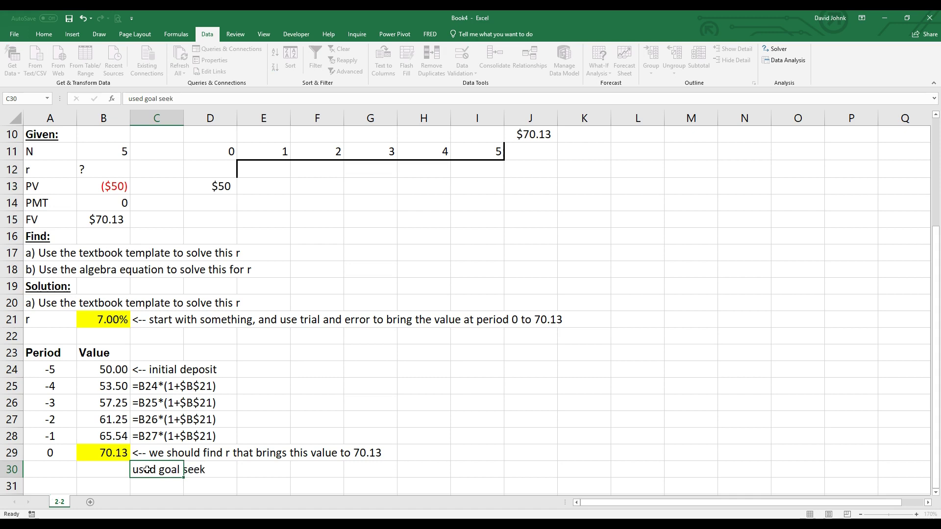
left_click(143, 472)
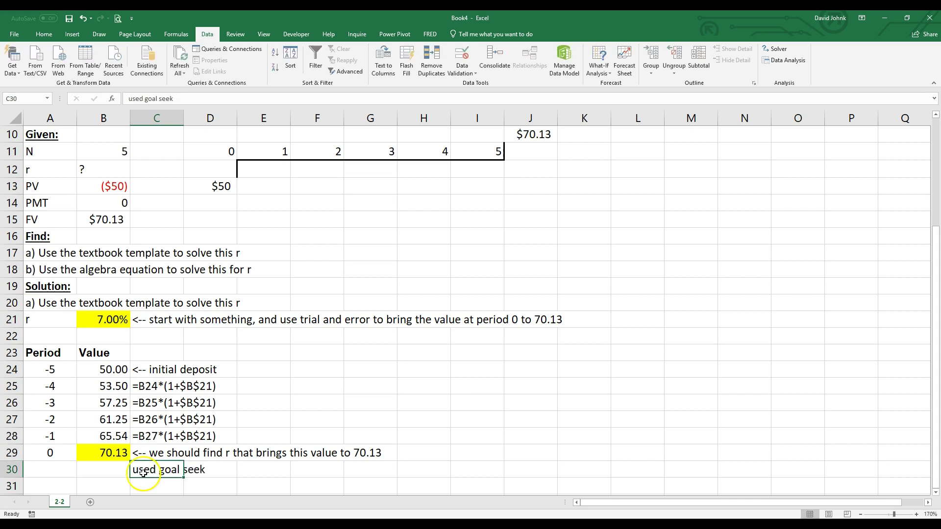
left_click_drag(143, 471, 213, 473)
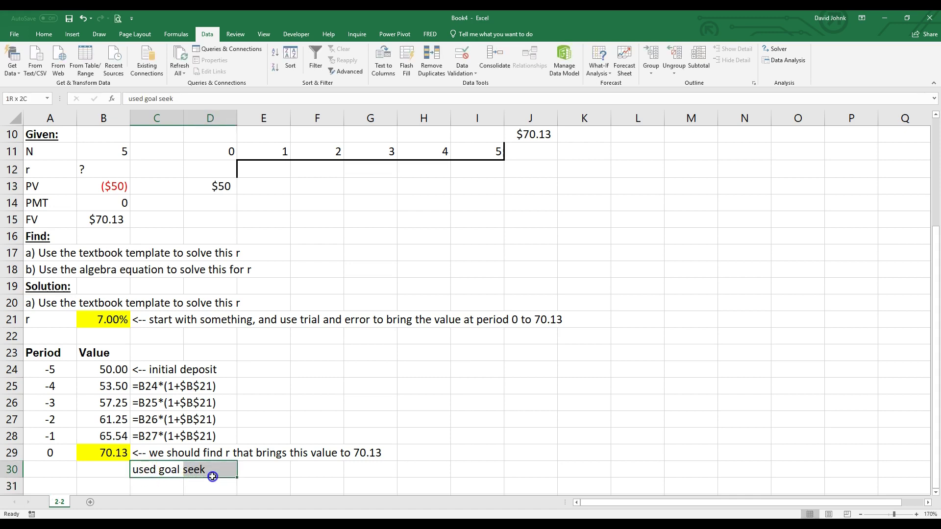
left_click(44, 34)
left_click(149, 67)
left_click(365, 384)
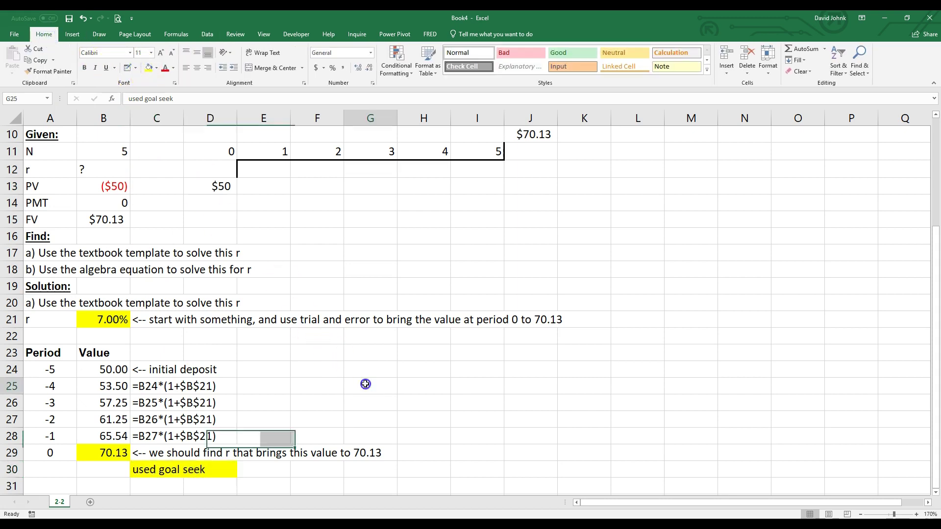
left_click(284, 485)
- Check the solved 7.00% rate in B21 and the period-0 formula in B29
scroll(81, 446, "down", 1)
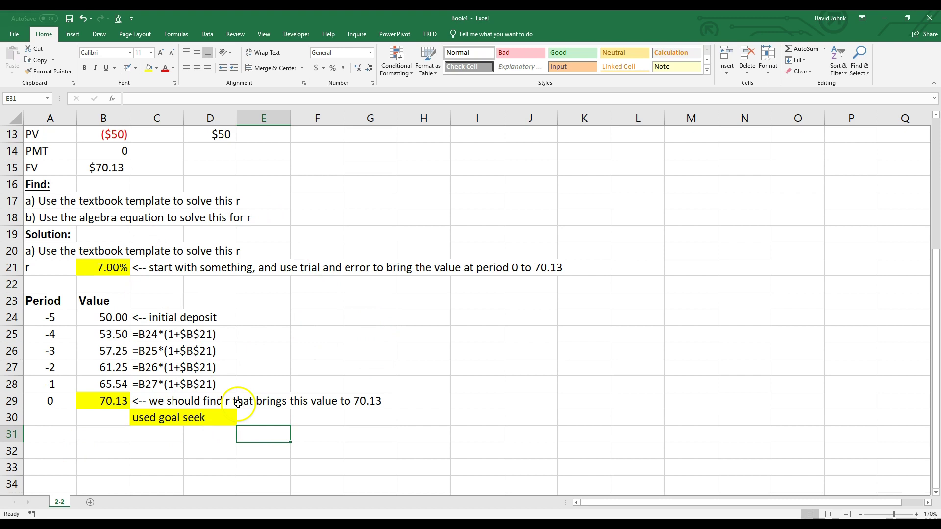
left_click(107, 270)
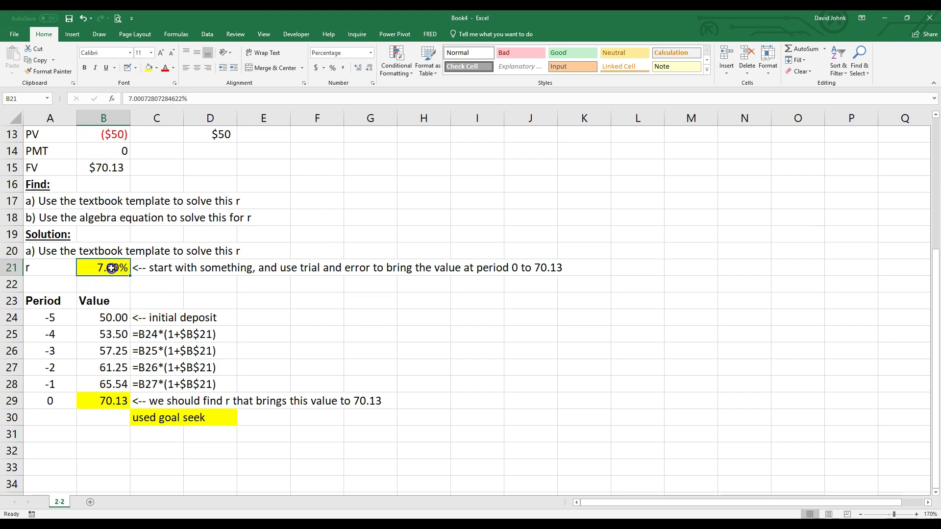
left_click(115, 401)
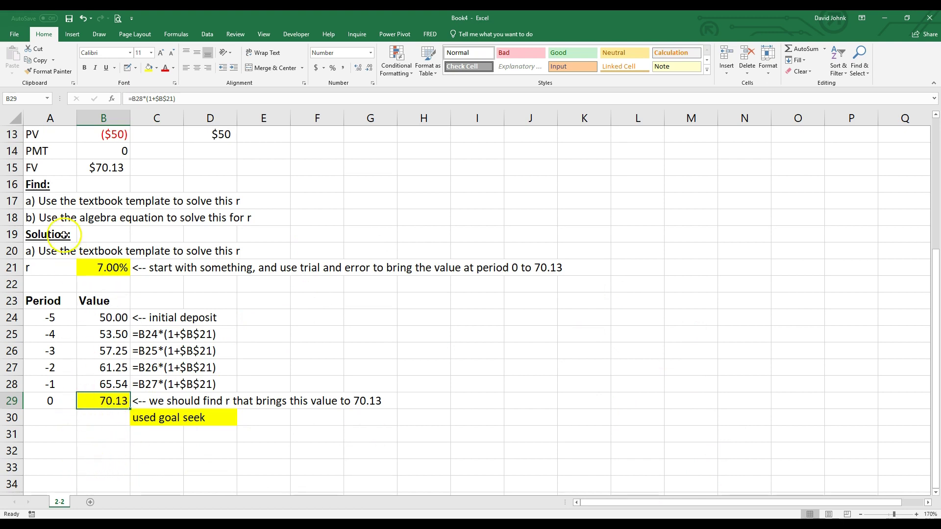
- Link A31 to the part b) instruction with =A18
left_click(48, 434)
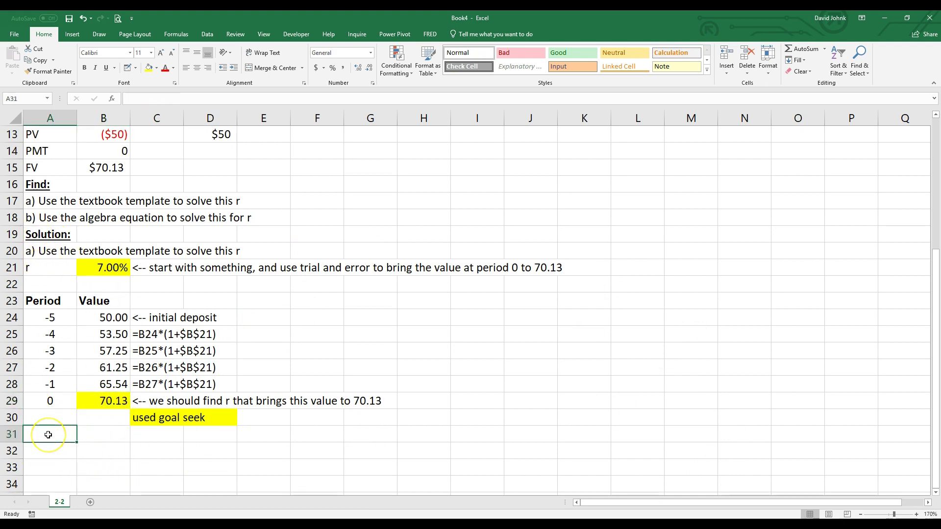
type("b")
key("Return")
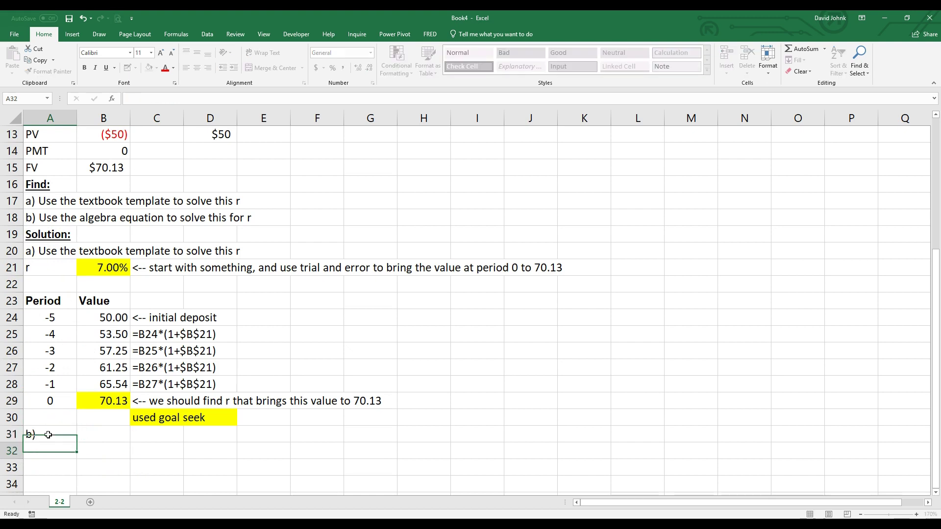
left_click(48, 434)
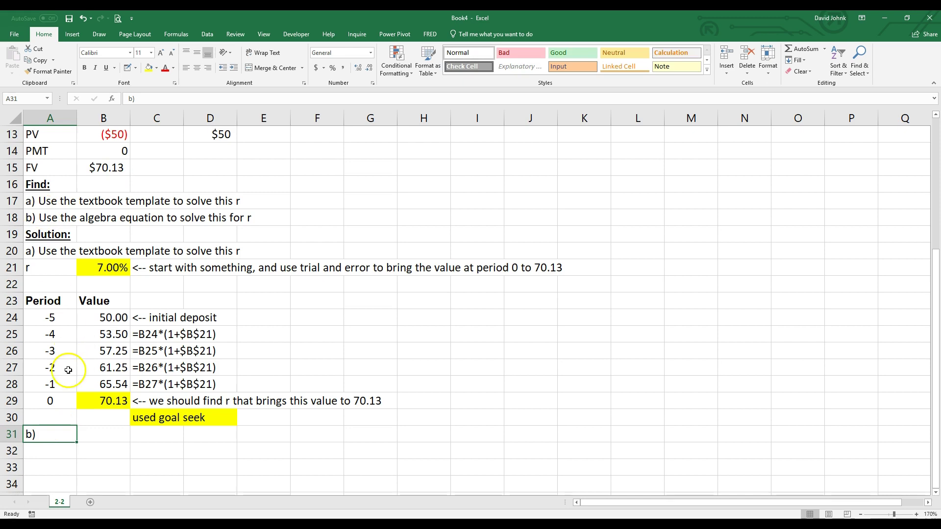
left_click(52, 437)
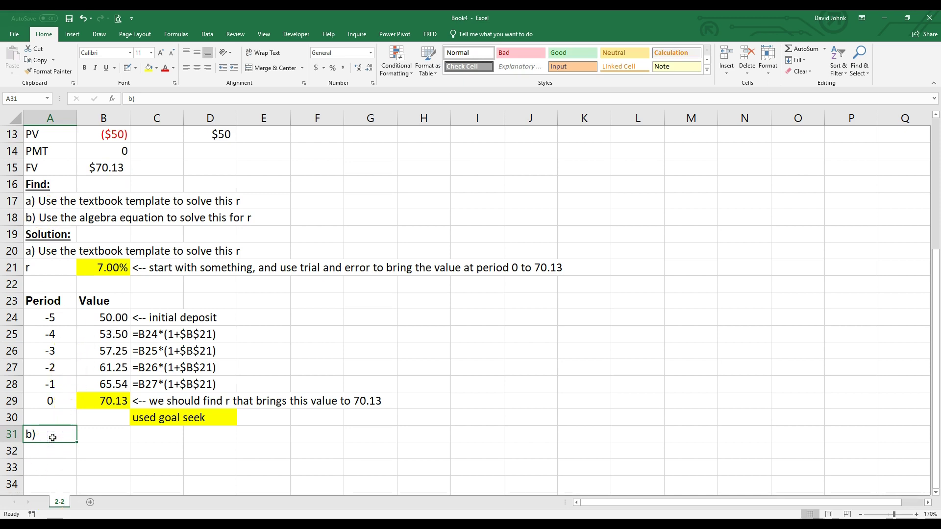
type("=")
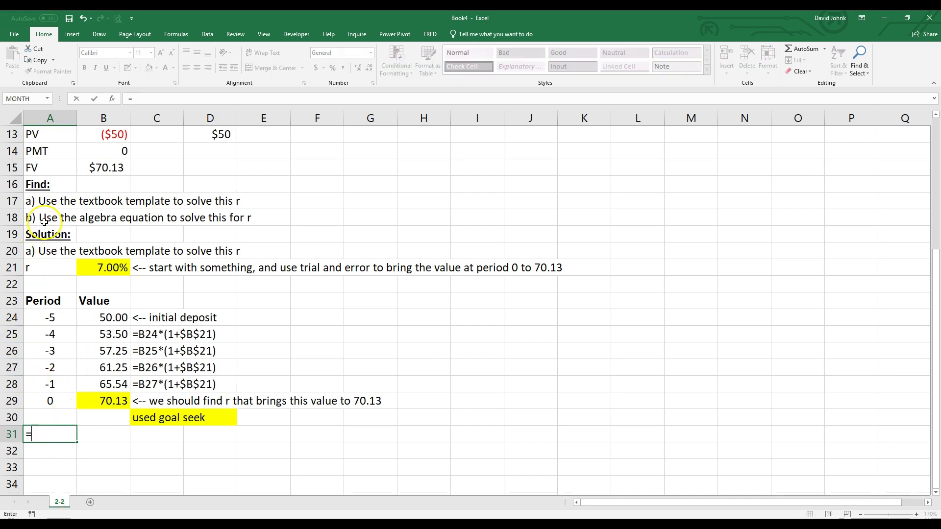
left_click(44, 221)
key("Return")
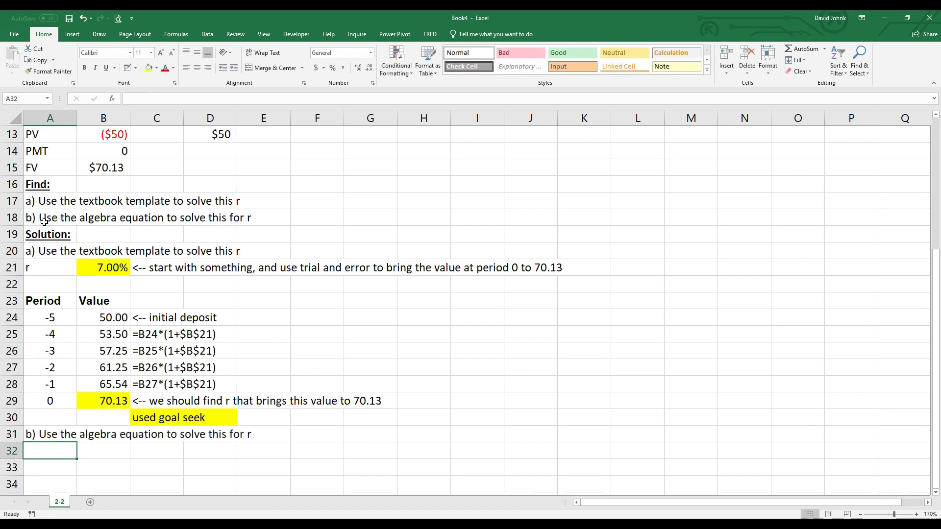
scroll(214, 299, "up", 4)
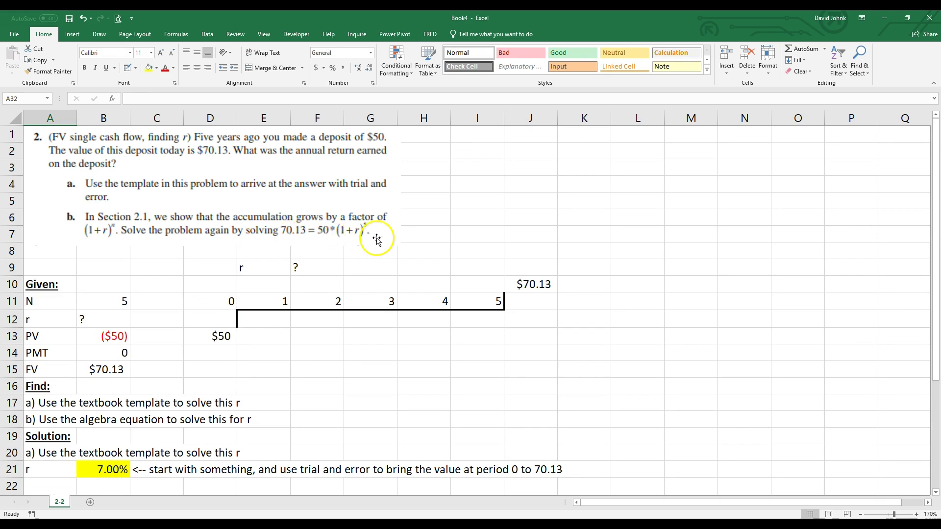
scroll(195, 325, "down", 4)
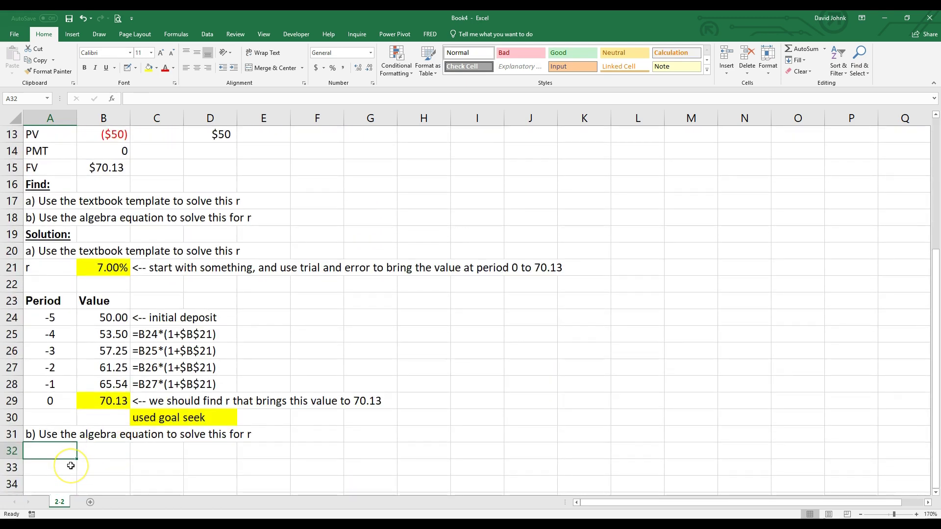
- Label A32 as r and move to B32 for its formula
type("r")
key("Return")
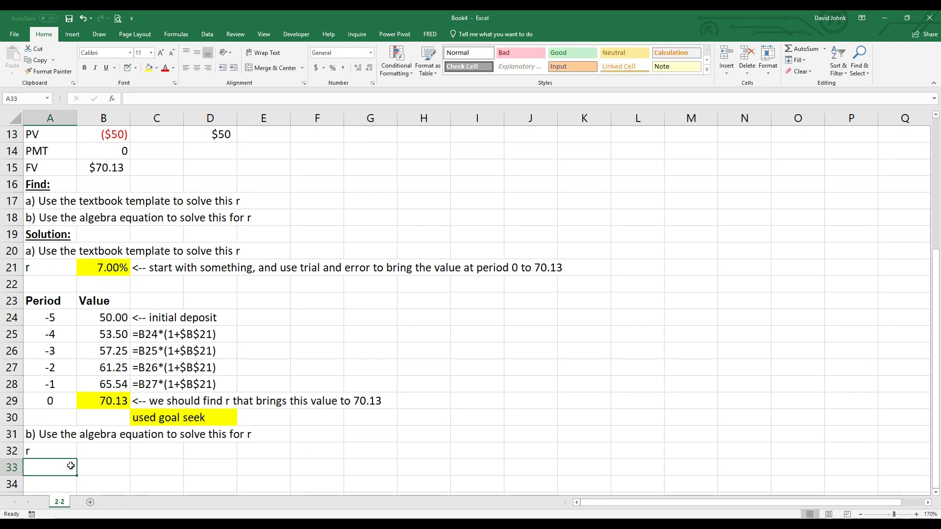
key("Up")
key("Right")
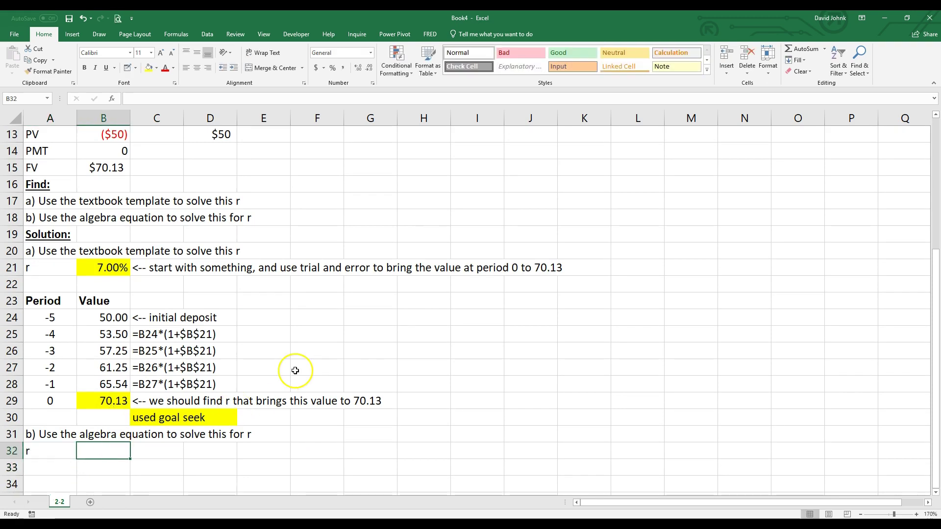
- Start the r formula in B32 as =B15/-B13
scroll(295, 370, "up", 4)
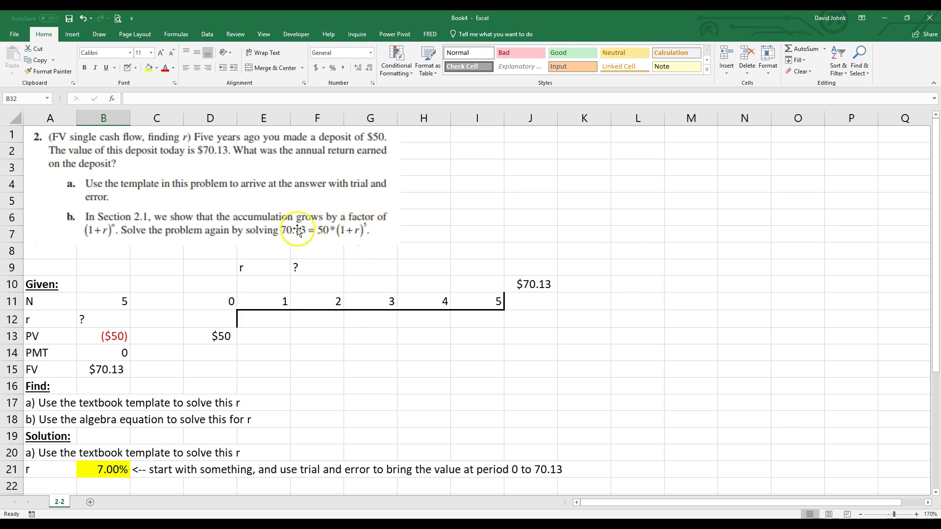
scroll(230, 301, "down", 2)
scroll(147, 379, "down", 2)
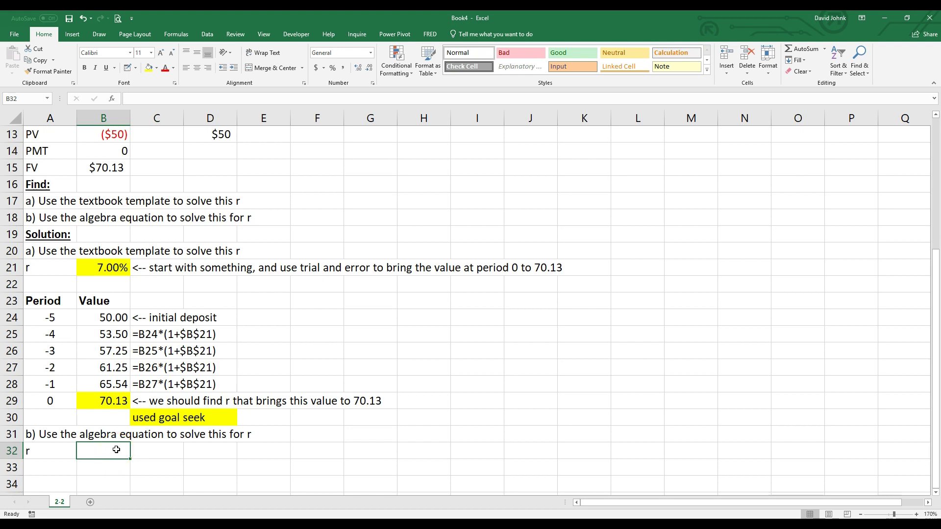
type("=")
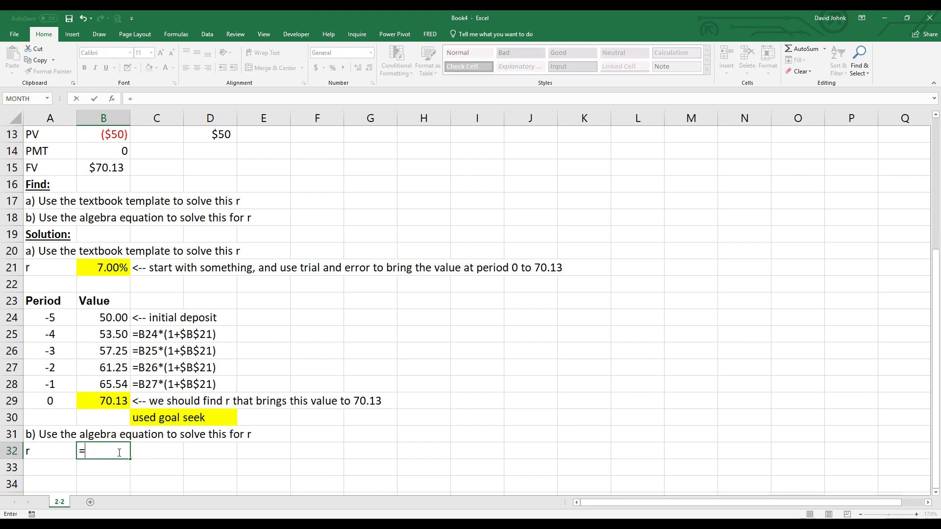
left_click(105, 168)
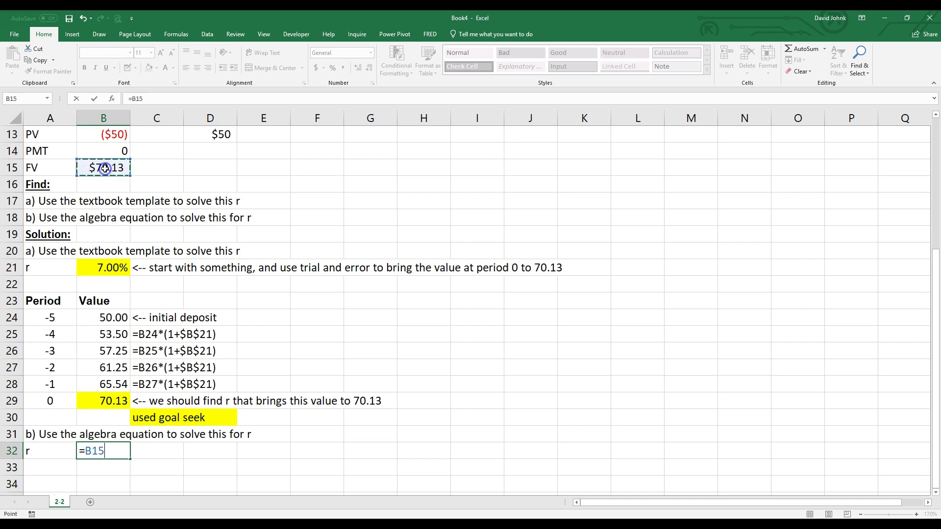
type("/")
scroll(156, 250, "up", 1)
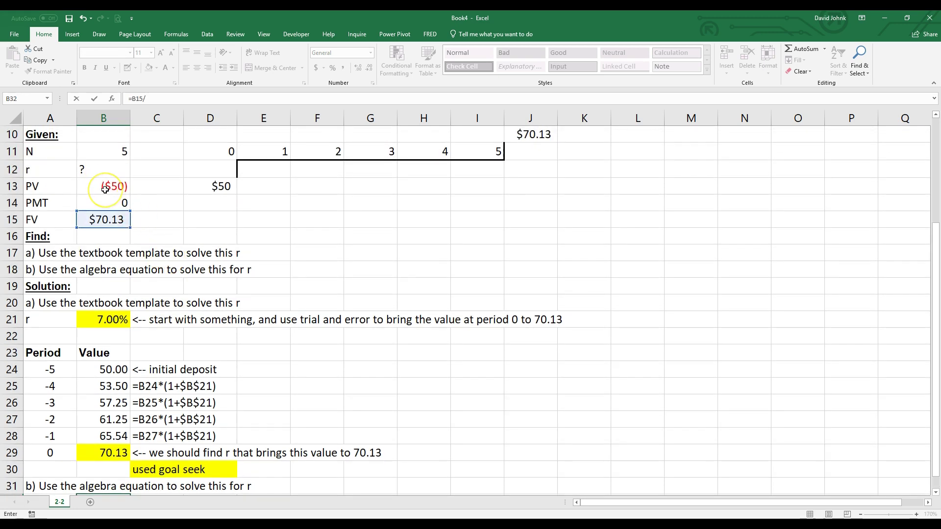
scroll(105, 269, "down", 1)
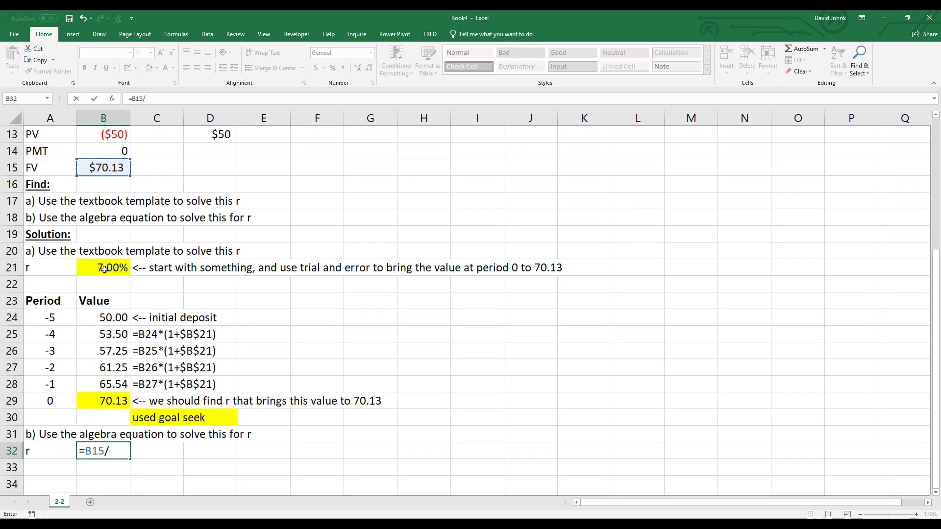
type("-")
left_click(114, 137)
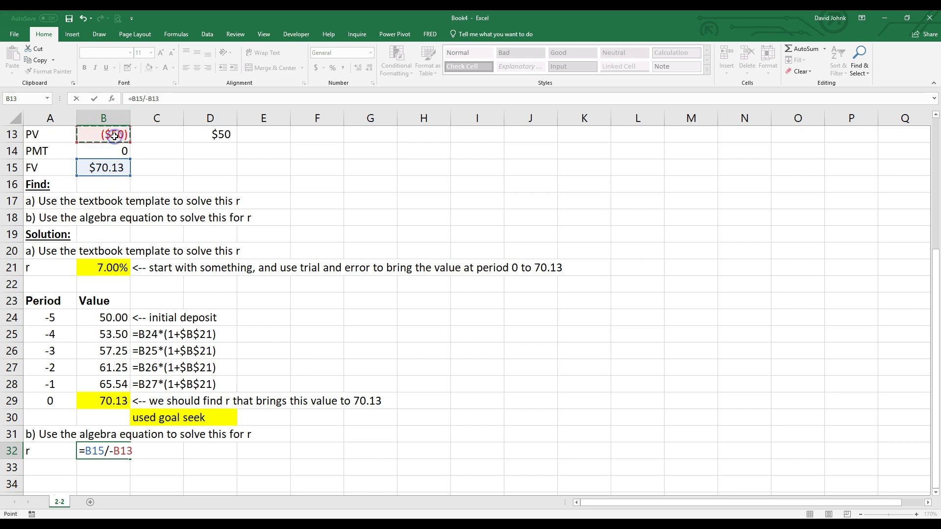
- Complete B32 as =(B15/-B13)^(1/B11)-1, returning 0.07001
left_click(84, 453)
type("(")
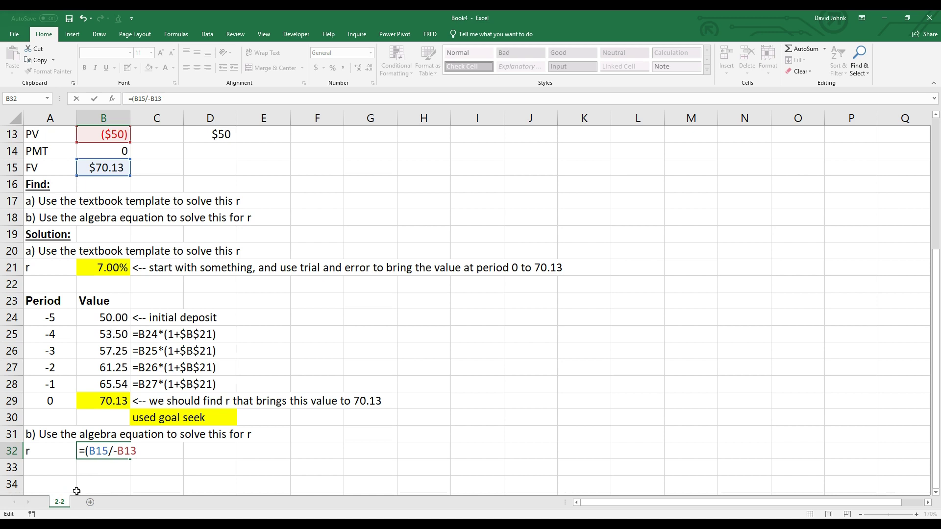
scroll(338, 439, "up", 4)
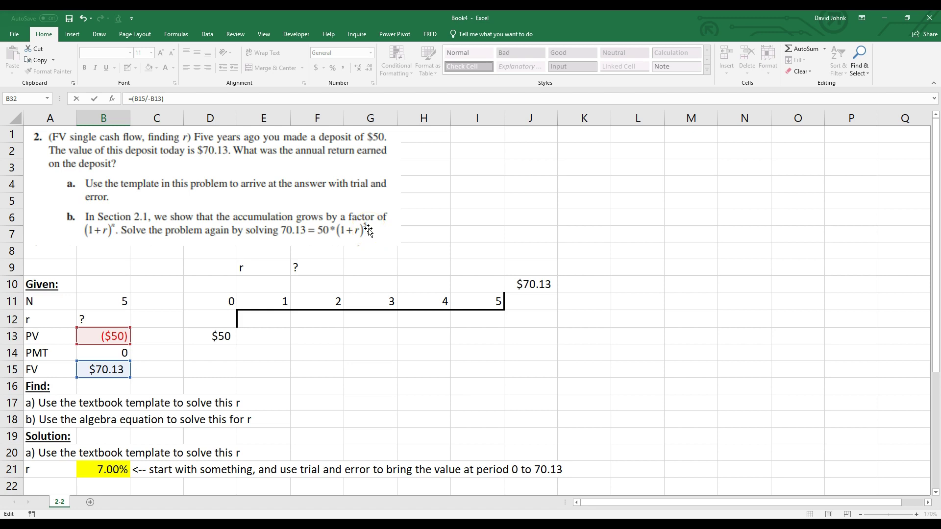
scroll(294, 270, "down", 3)
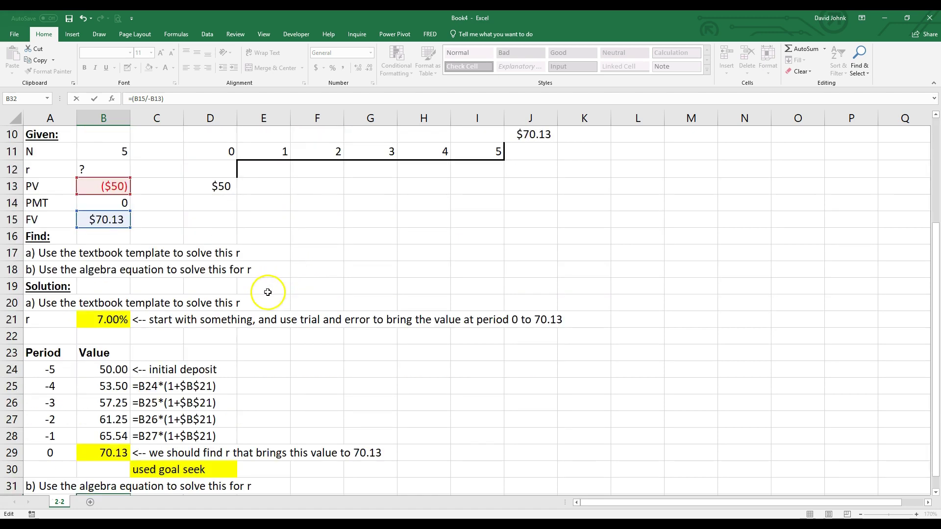
scroll(268, 292, "down", 2)
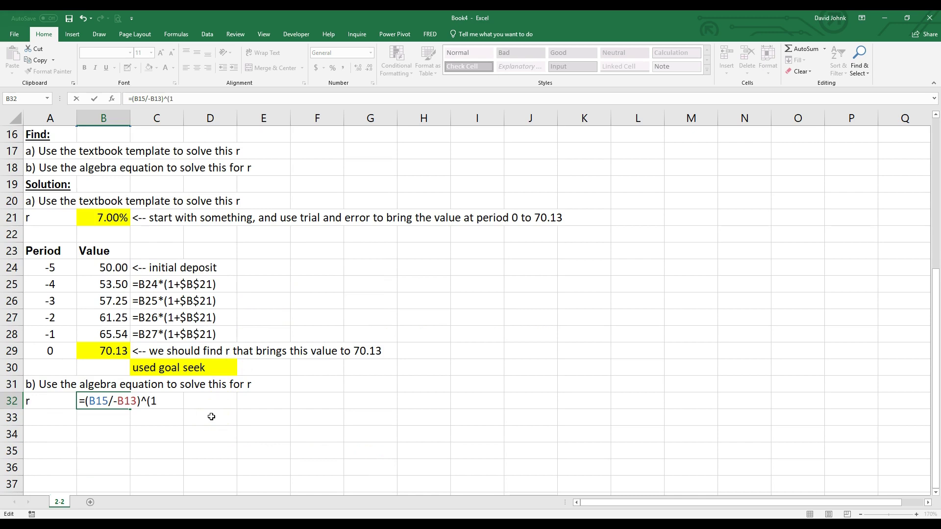
scroll(211, 417, "up", 2)
scroll(206, 419, "down", 1)
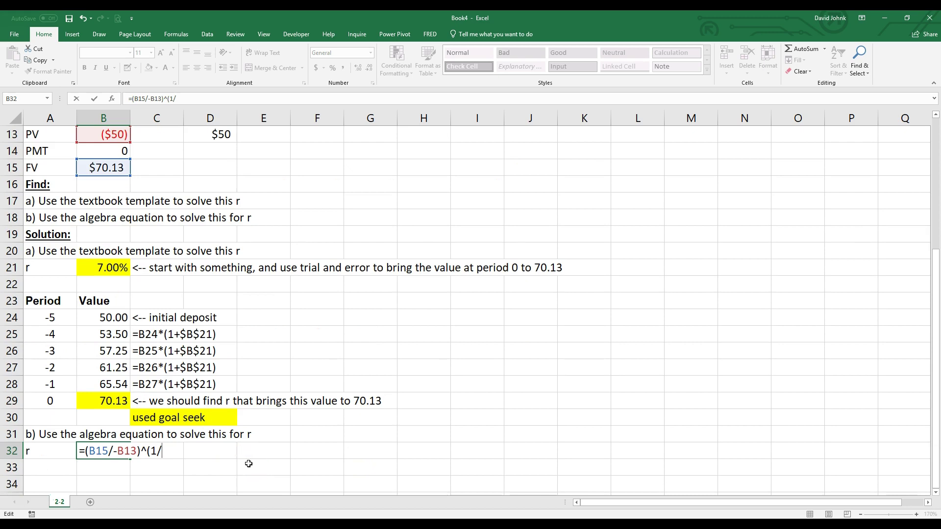
scroll(249, 463, "up", 2)
left_click(108, 151)
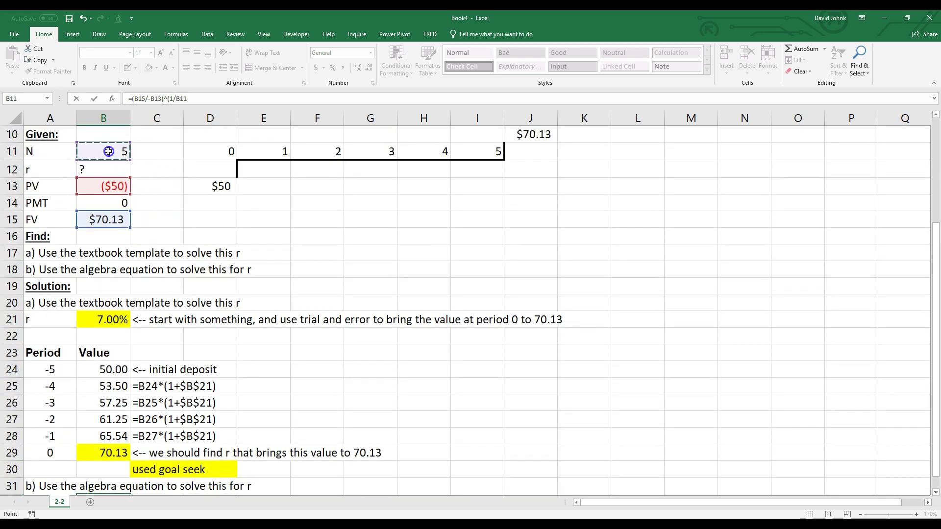
scroll(272, 313, "down", 2)
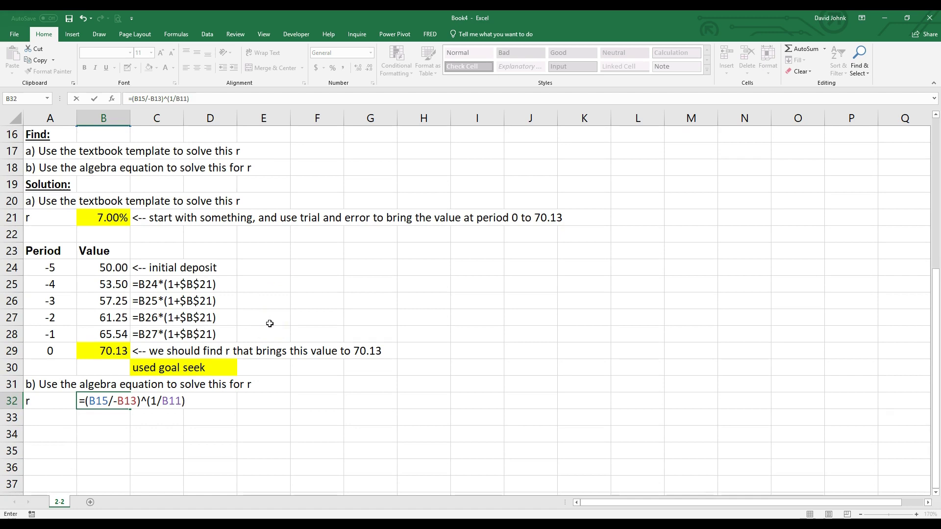
scroll(301, 248, "up", 5)
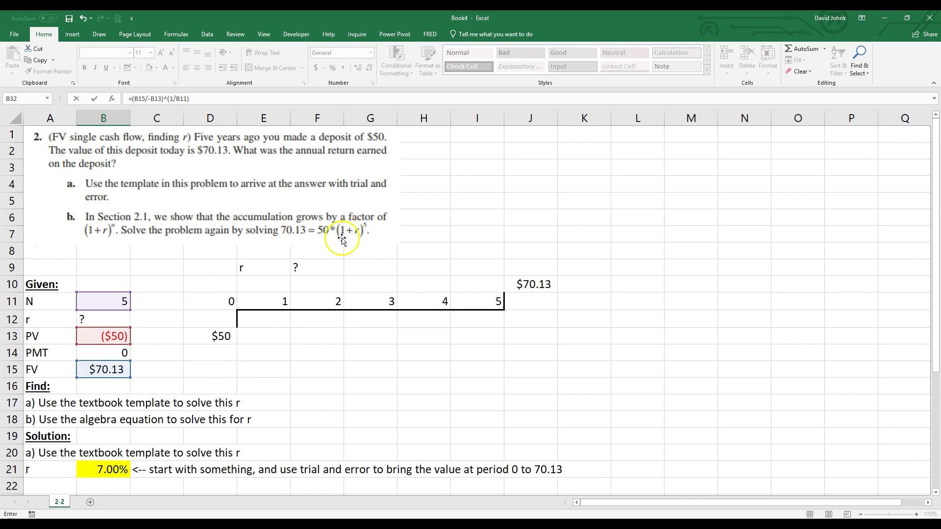
scroll(342, 239, "down", 4)
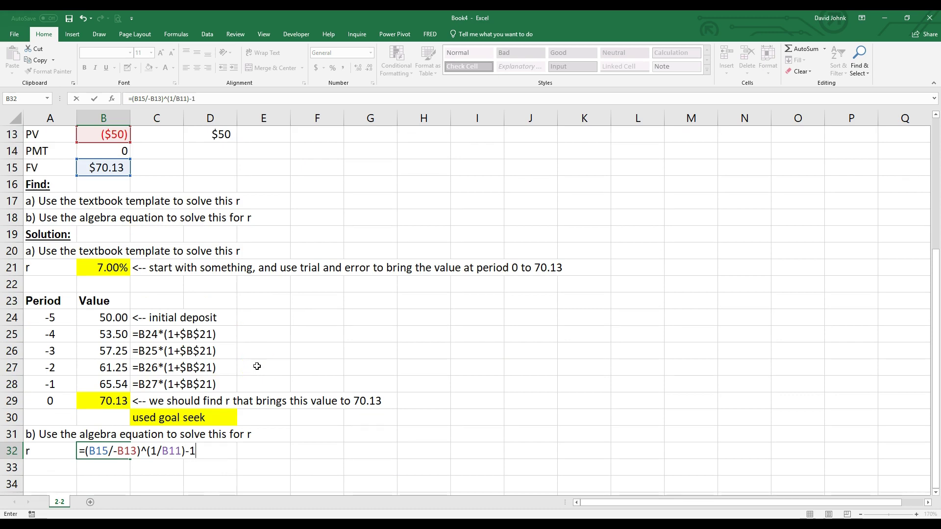
key("Return")
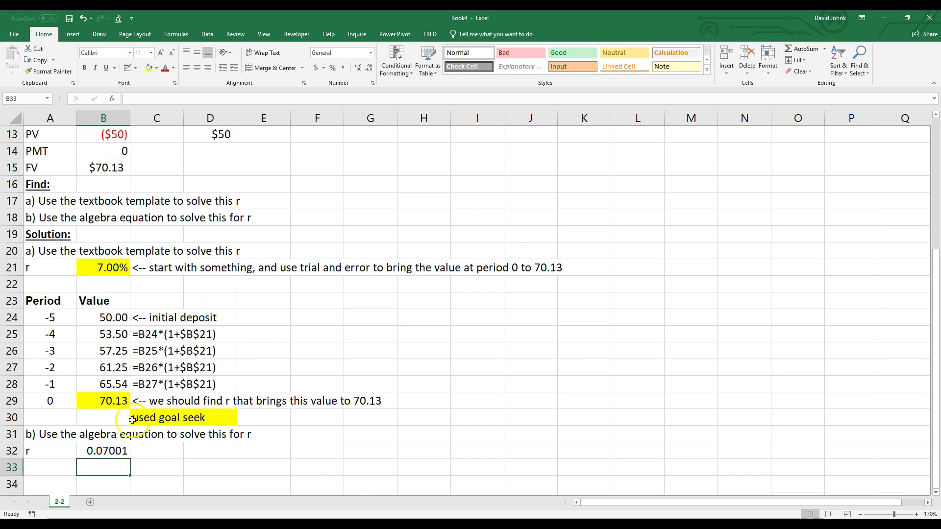
- Copy B21's yellow percentage format onto B32 with Format Painter, showing 7.00%
left_click(105, 451)
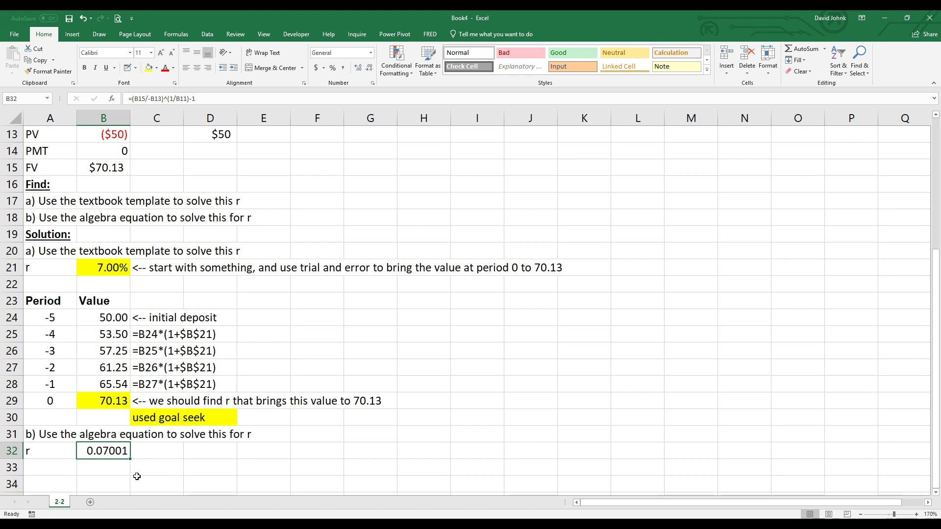
left_click(108, 268)
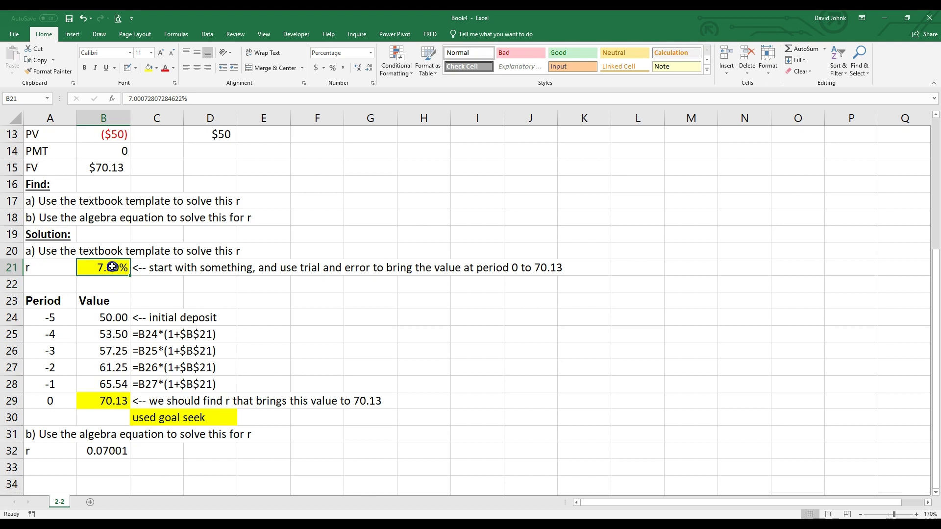
left_click(49, 71)
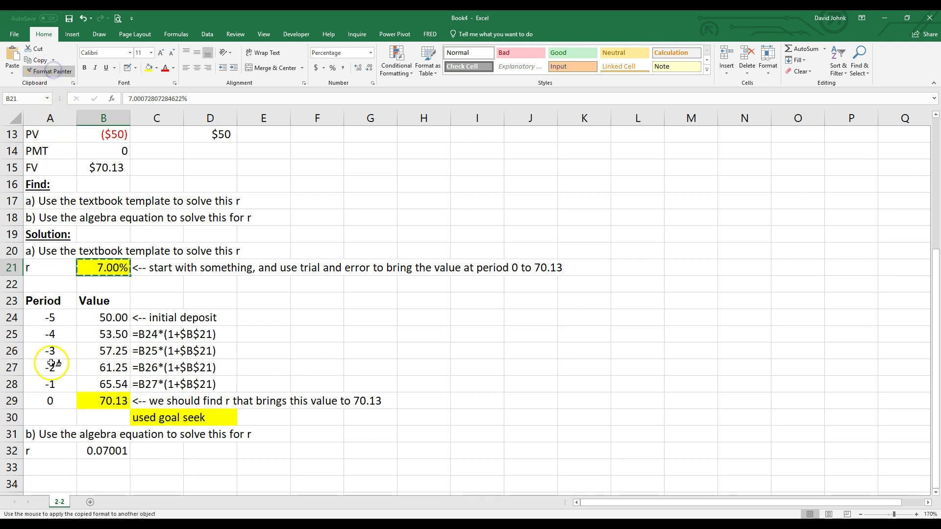
left_click(95, 454)
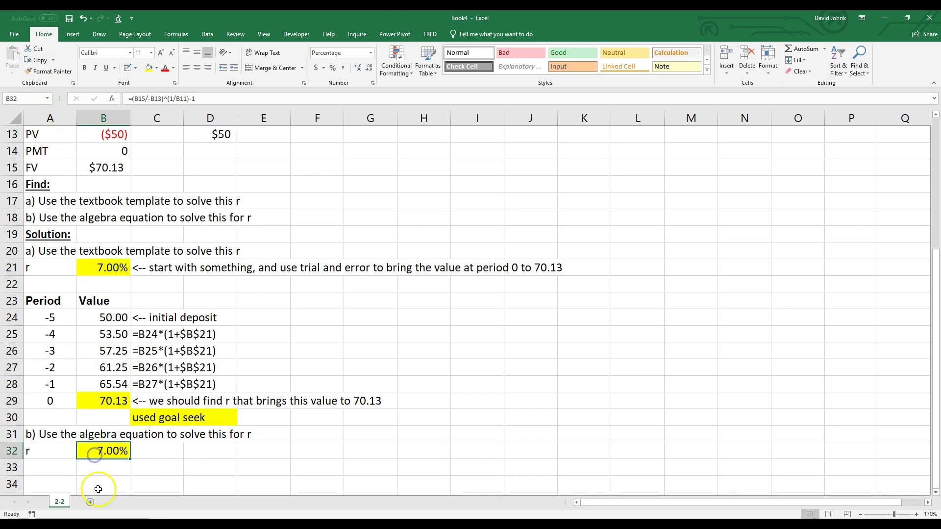
- Fill the r labels in A32 and A21 yellow
left_click(41, 453)
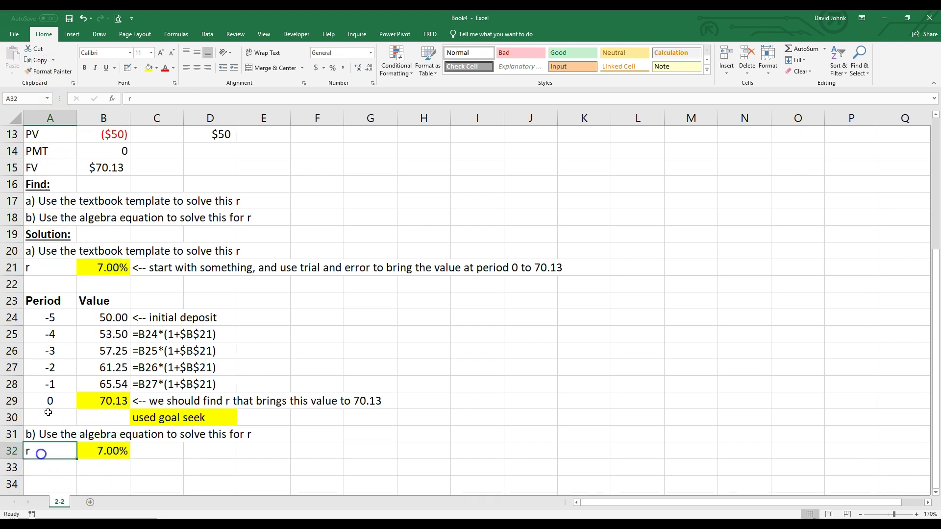
left_click(42, 268, "ctrl")
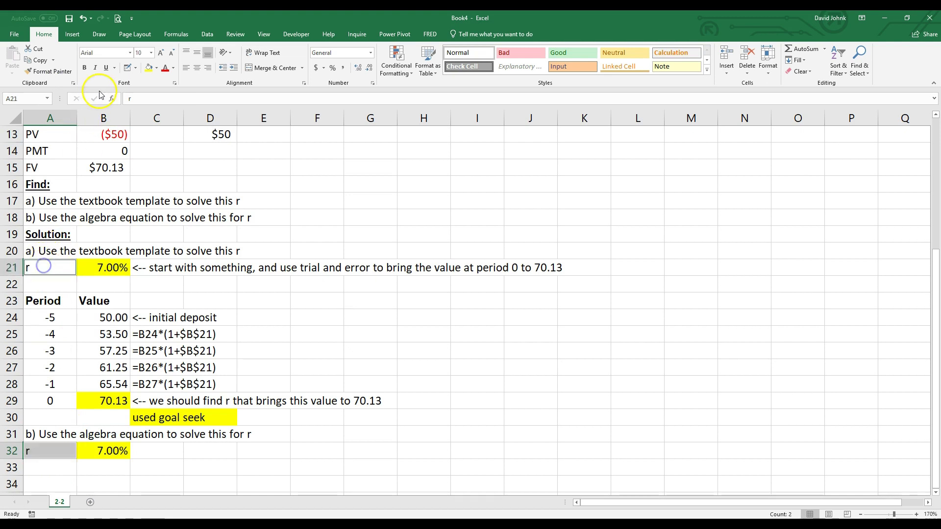
left_click(144, 72)
left_click(278, 463)
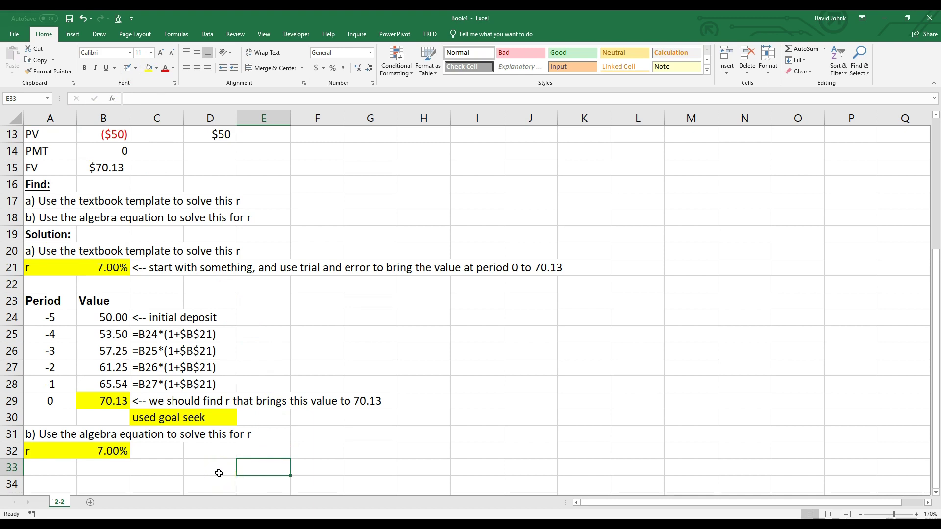
- Copy the FORMULATEXT cell C28 into C32 to display the algebra formula
left_click(150, 385)
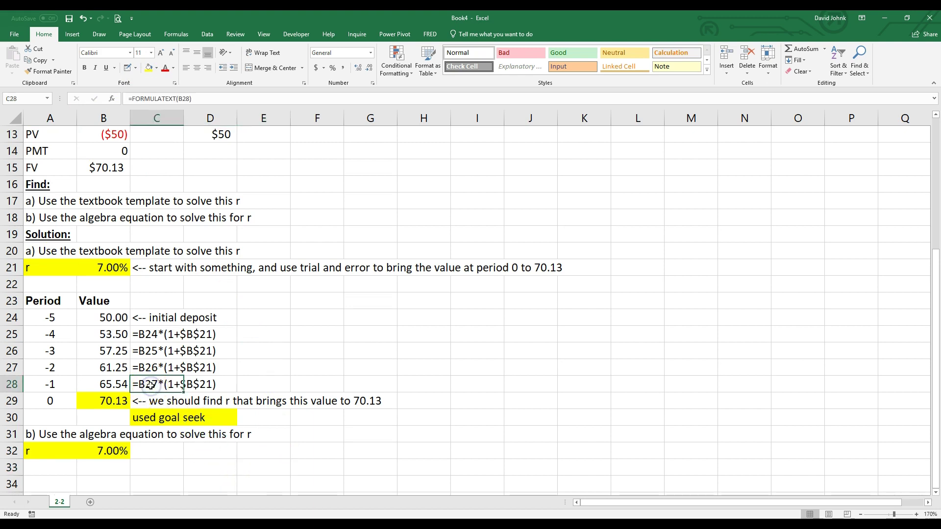
key("ctrl+c")
key("ctrl+v")
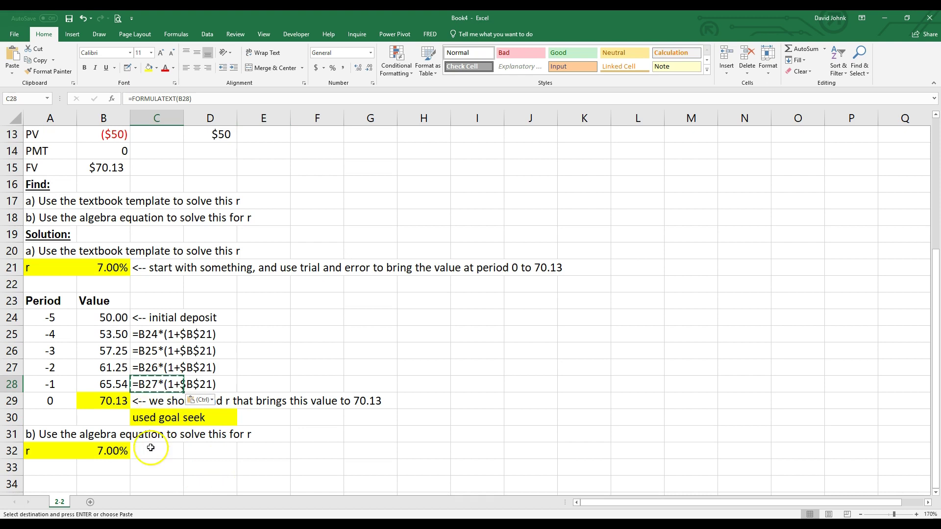
left_click(154, 452)
key("ctrl+v")
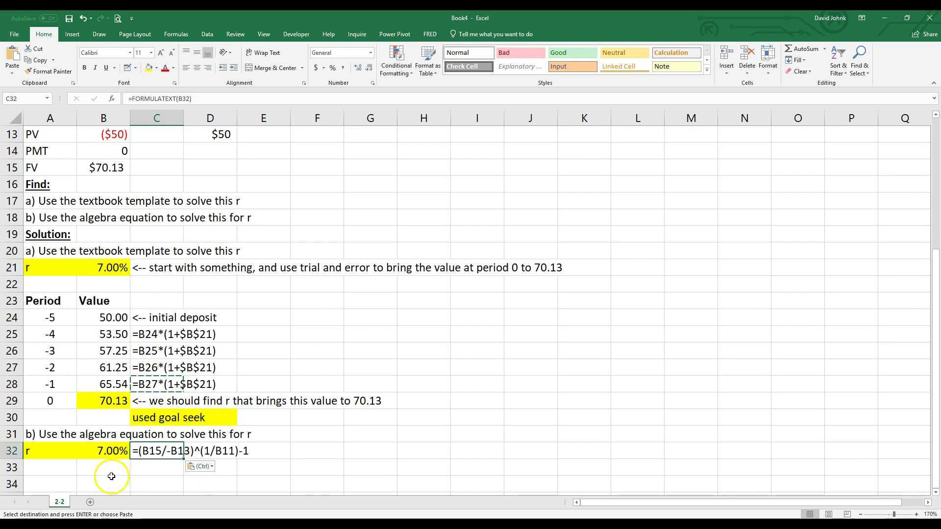
- Check the FORMULATEXT formula in C32 and look over the finished results
left_click(110, 481)
double_click(146, 451)
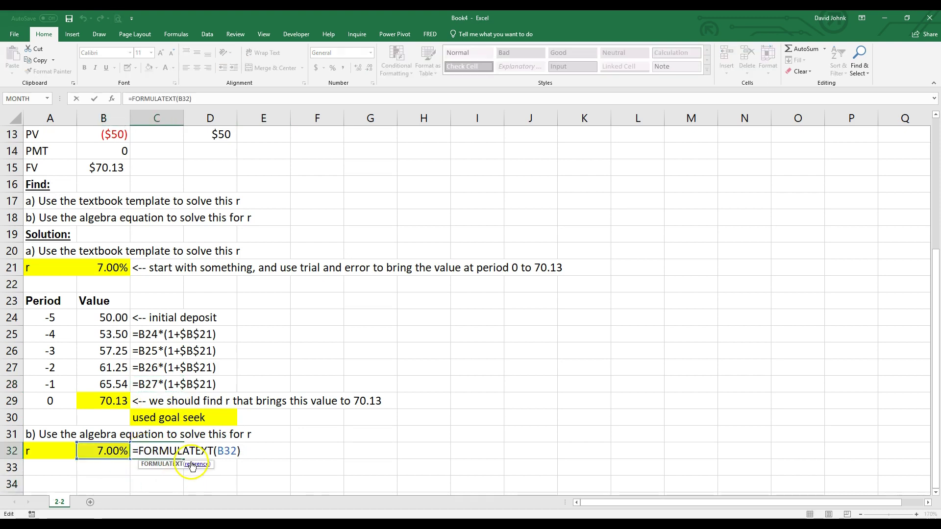
key("Escape")
left_click(97, 476)
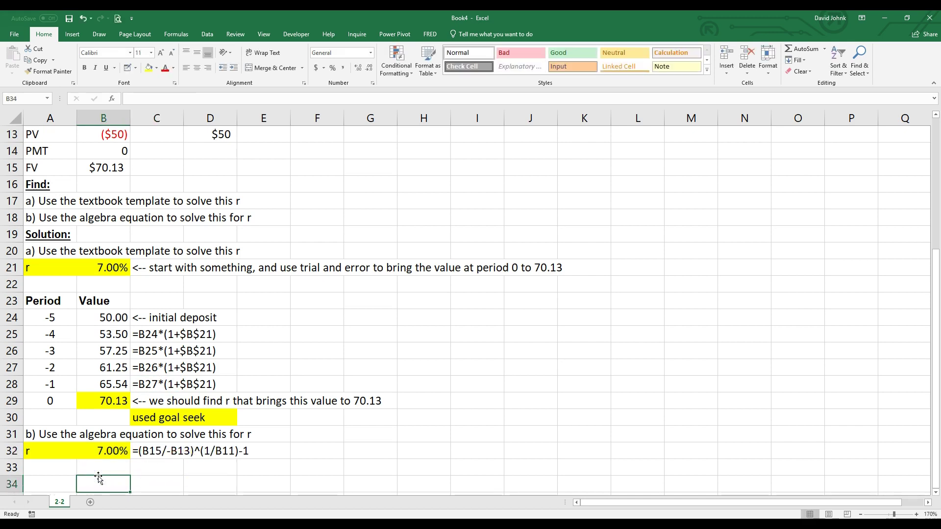
scroll(272, 290, "up", 4)
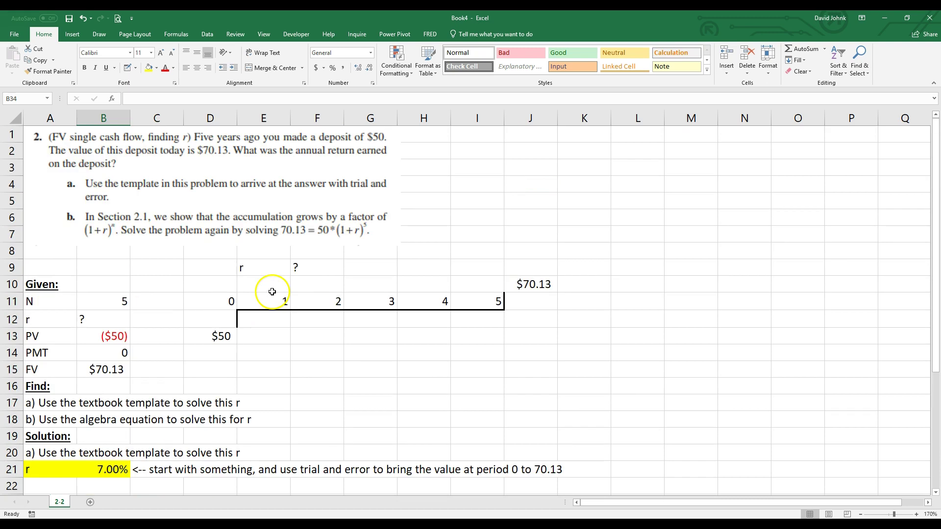
scroll(272, 291, "down", 1)
left_click_drag(43, 234, 50, 419)
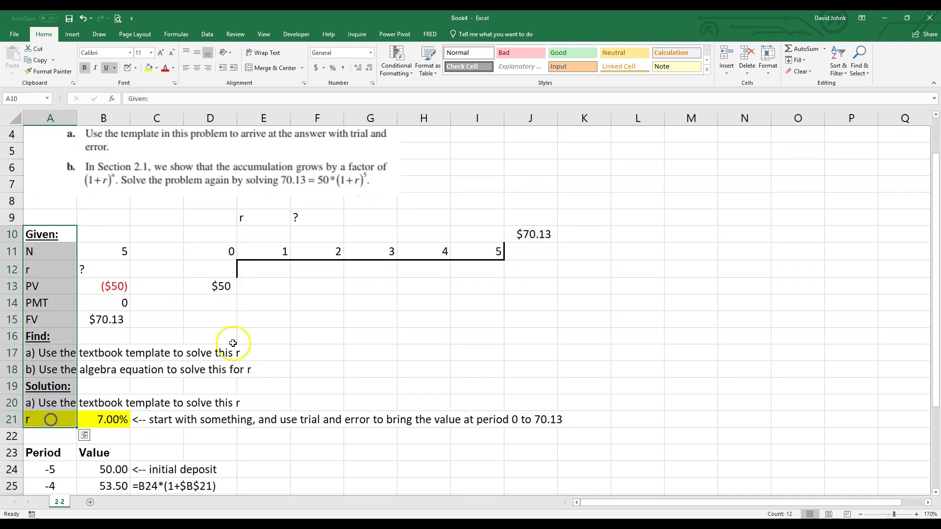
scroll(265, 339, "down", 3)
scroll(265, 339, "down", 2)
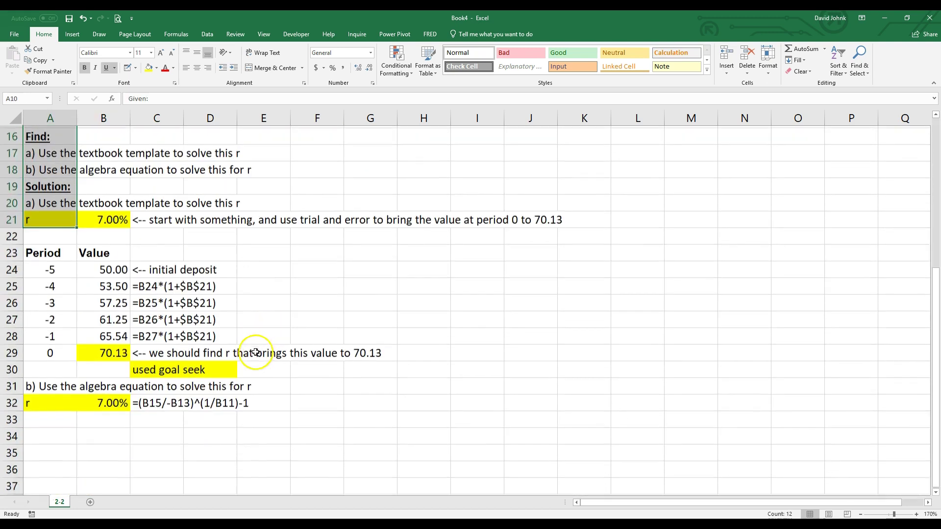
- Add a new blank worksheet after 2-2 and name it 2-4
left_click(64, 507)
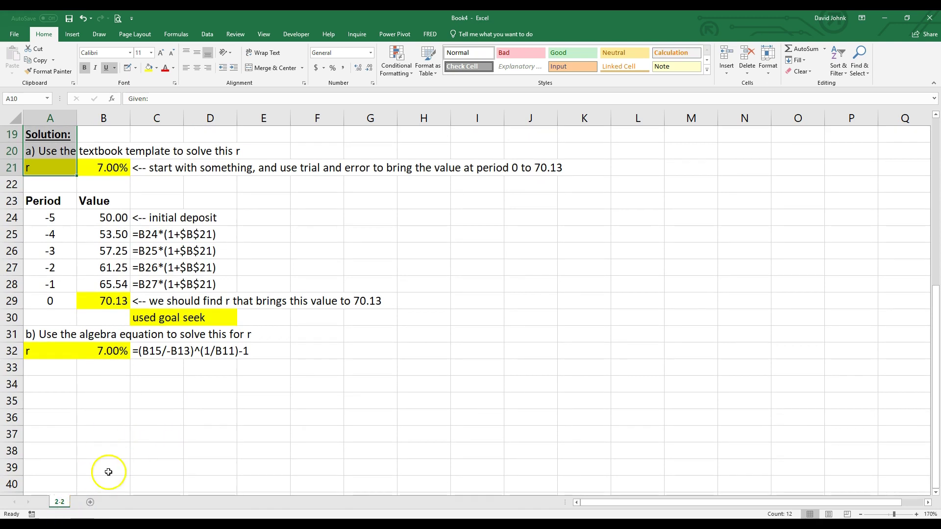
left_click(91, 504)
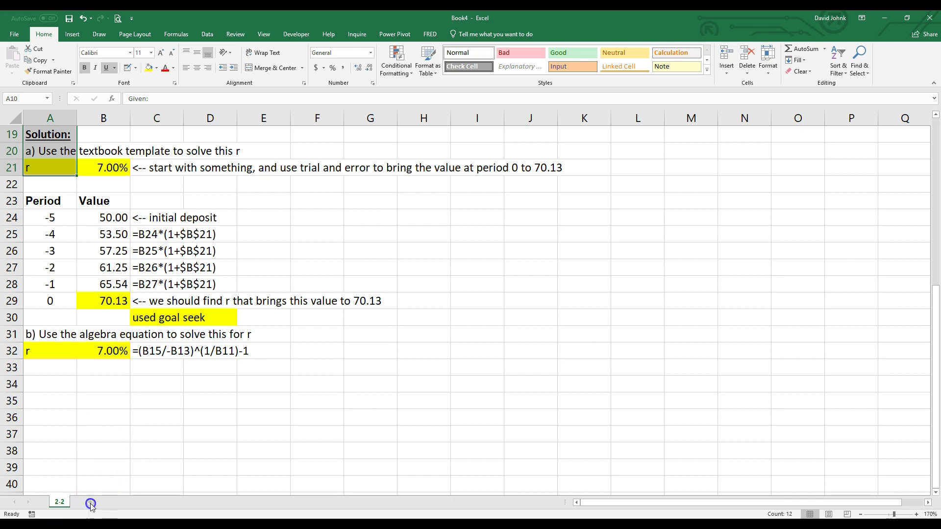
double_click(86, 502)
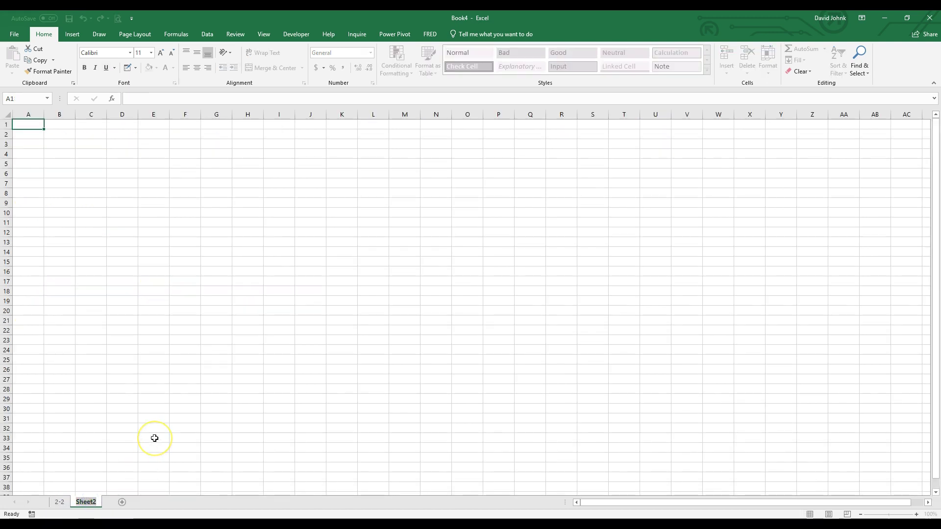
type("2-4")
left_click(93, 311)
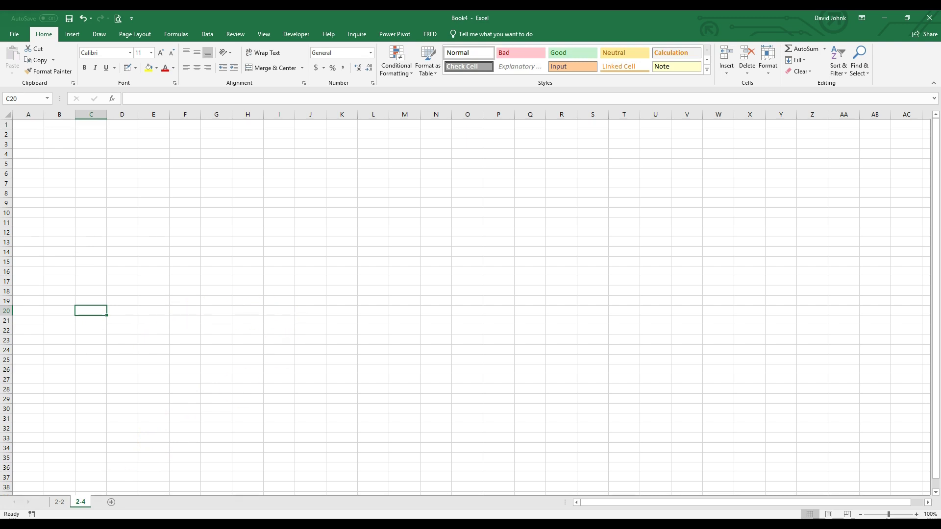
- Return to sheet 2-2 and start the part c) heading in A33
left_click(59, 502)
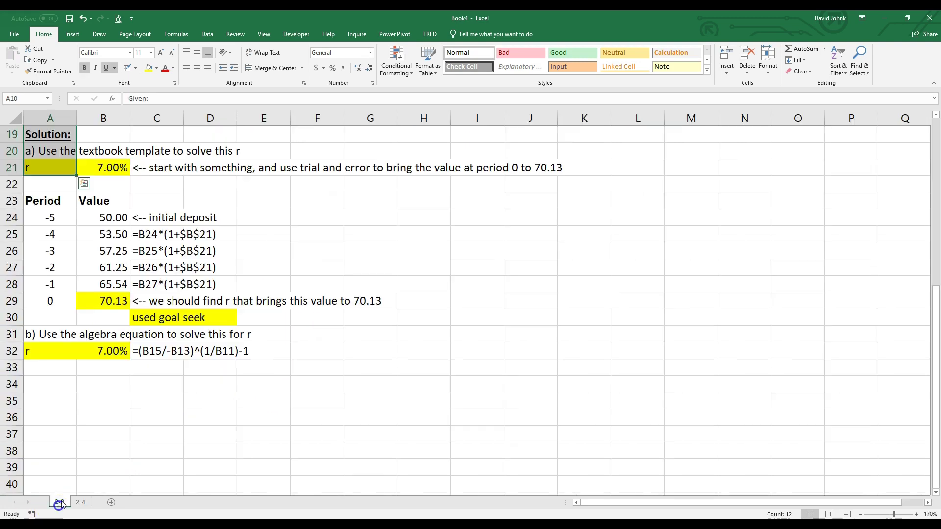
left_click(50, 371)
type("c")
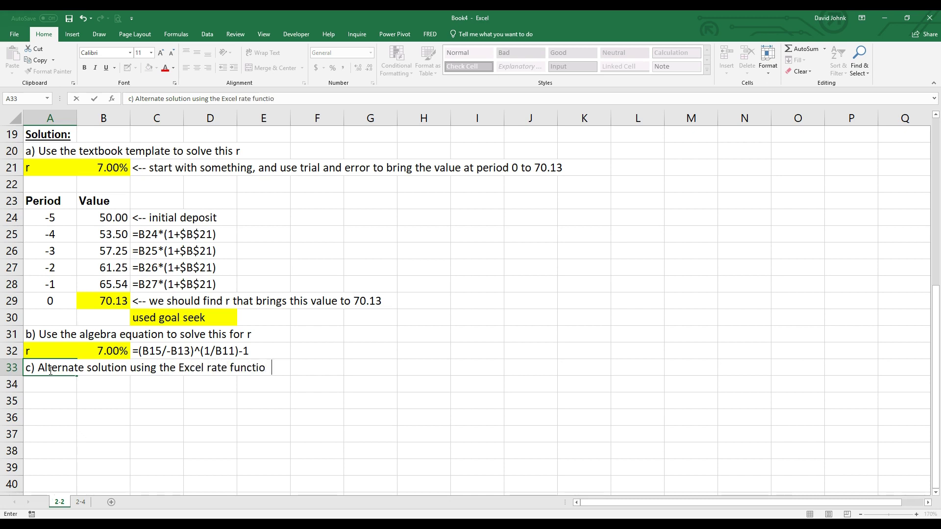
- Finish the part c) RATE-function heading and enter the label r in A34
type("n")
key("Return")
type("r")
key("Tab")
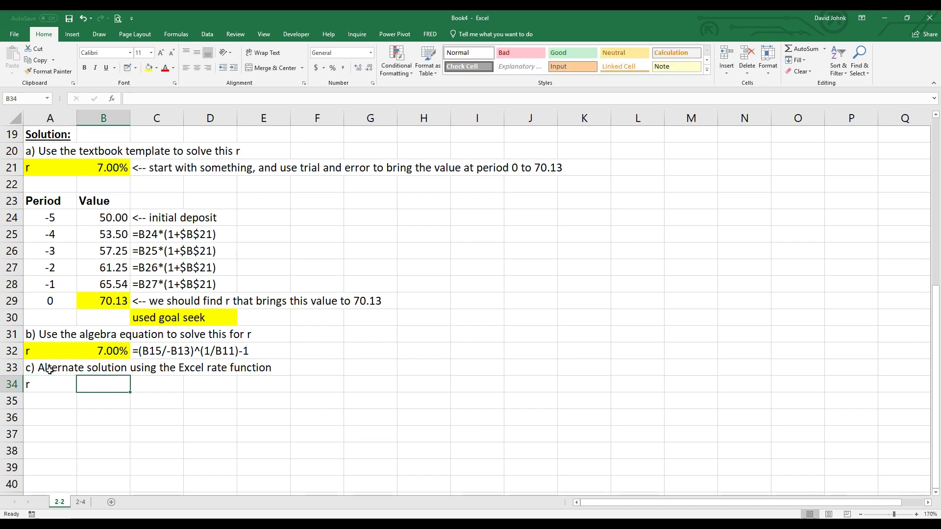
- Enter =RATE(B11,B14,B13,B15) in B34, returning 7%
type("=rate")
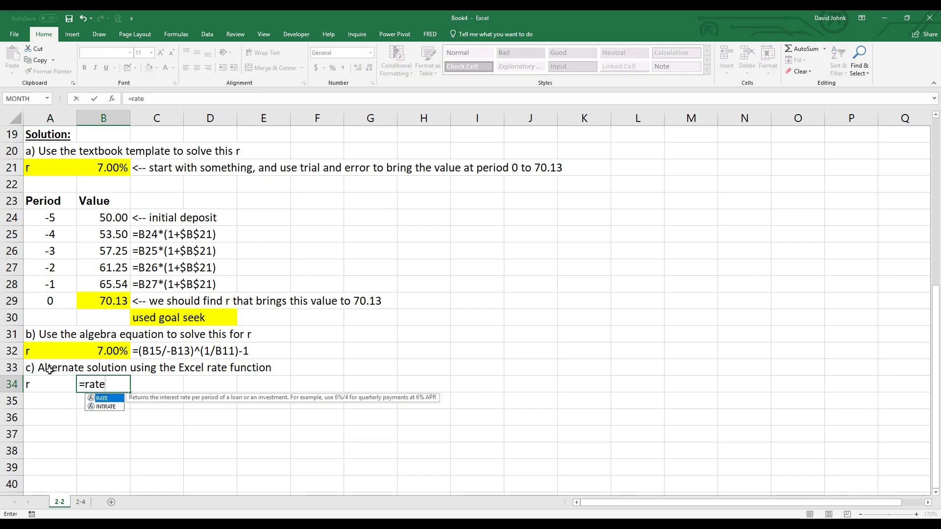
type("(")
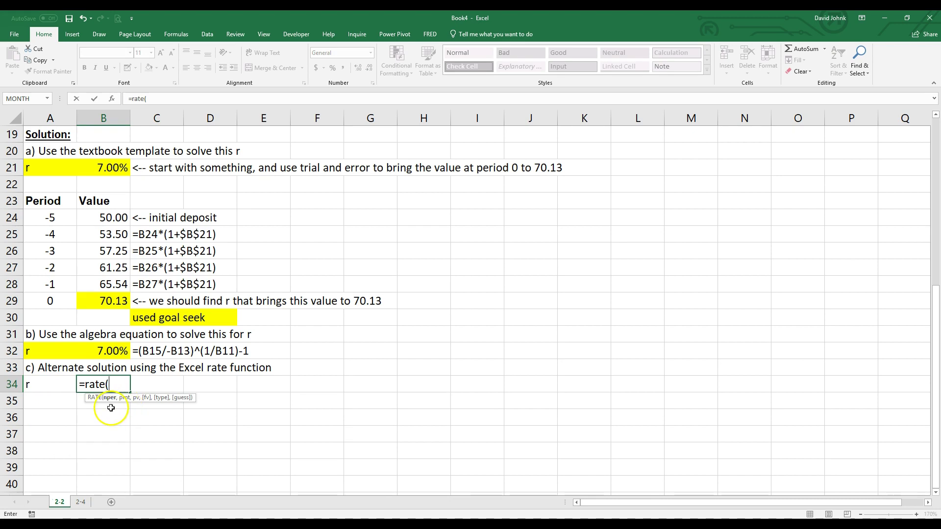
scroll(99, 376, "up", 4)
left_click(110, 202)
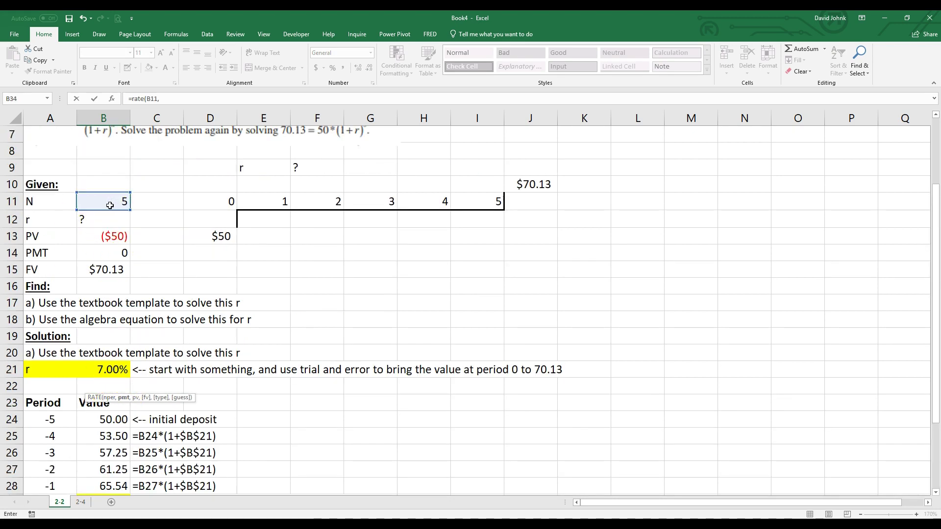
type(",")
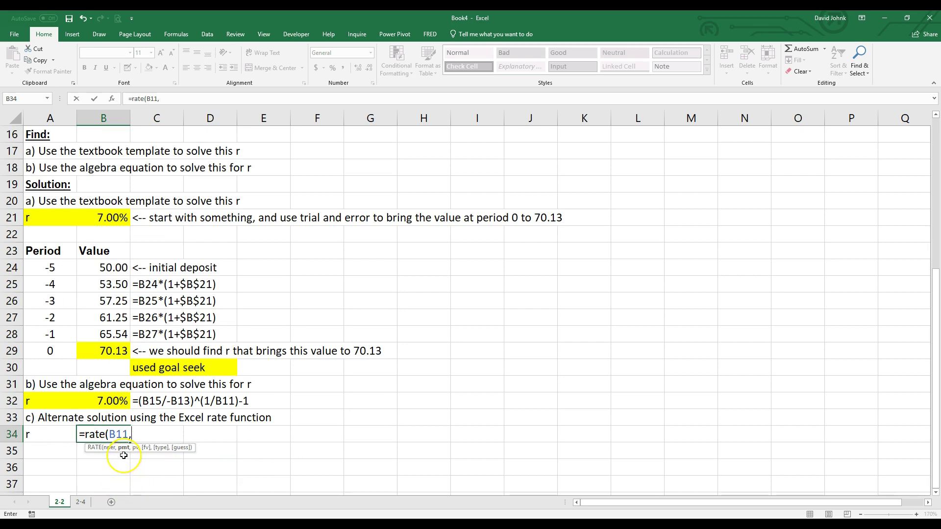
scroll(124, 456, "up", 5)
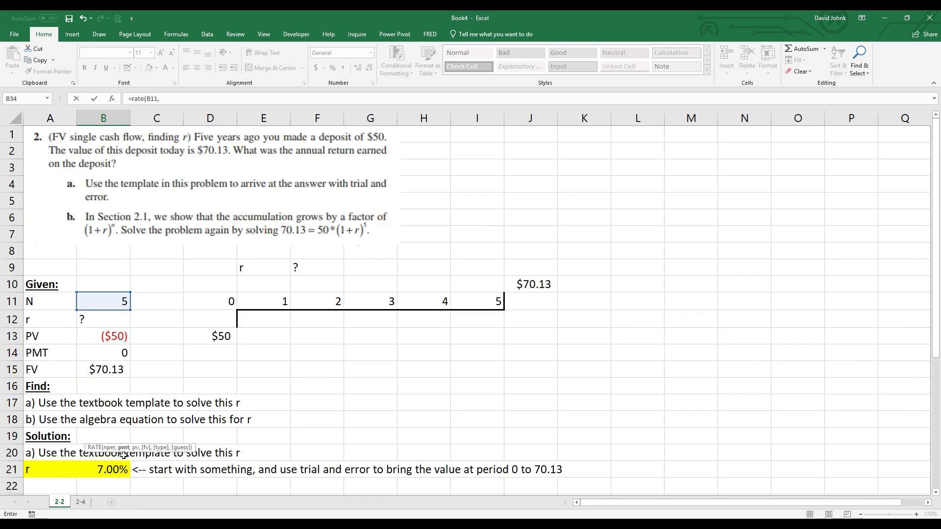
left_click(109, 354)
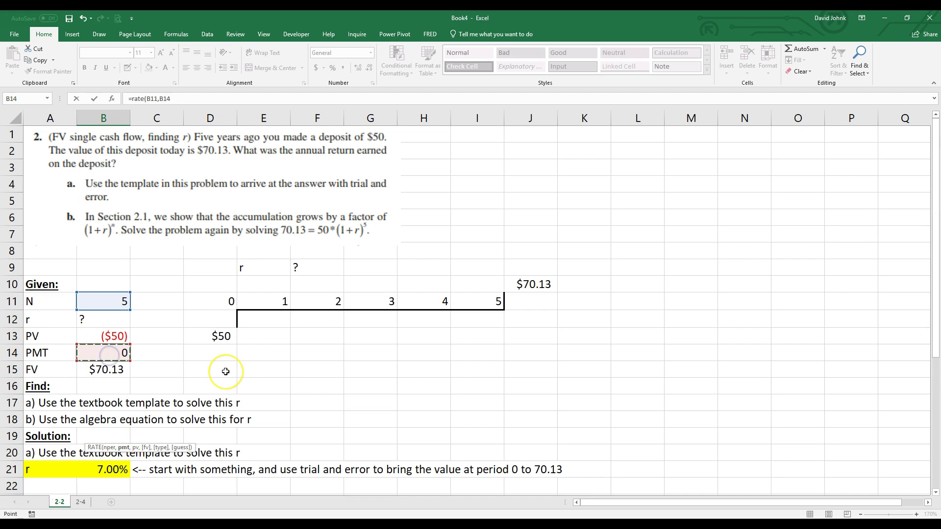
type(",")
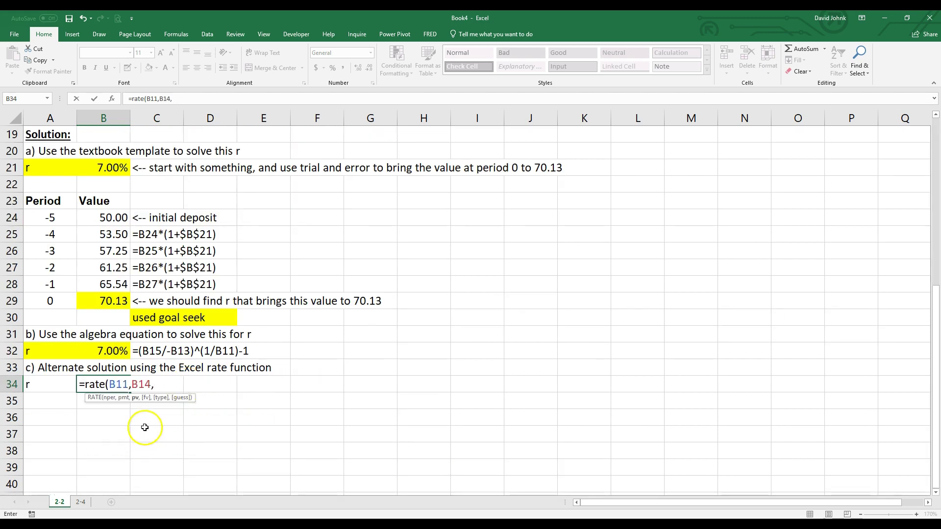
scroll(135, 405, "up", 6)
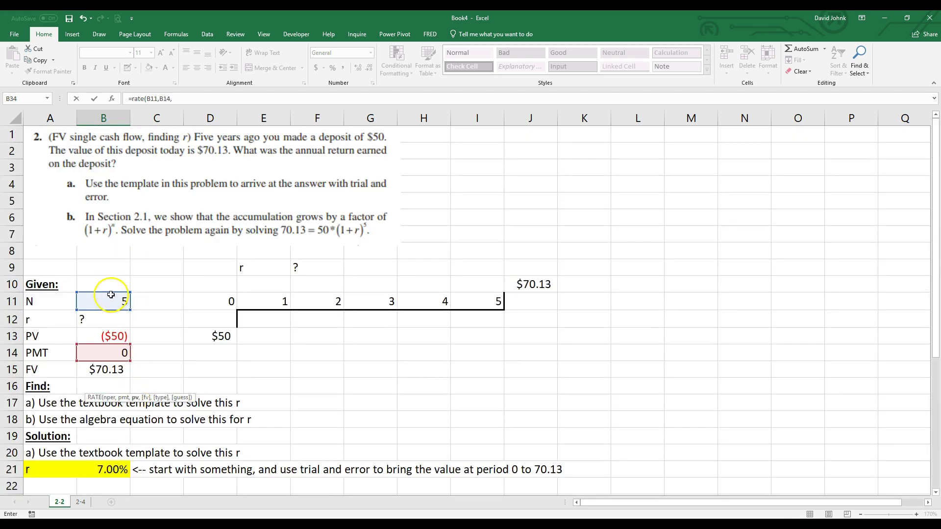
left_click(105, 336)
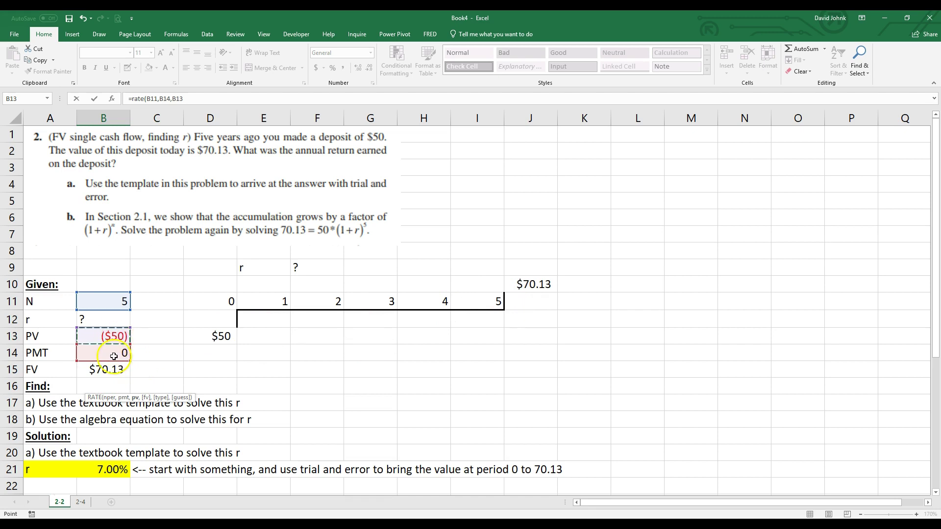
scroll(167, 357, "down", 5)
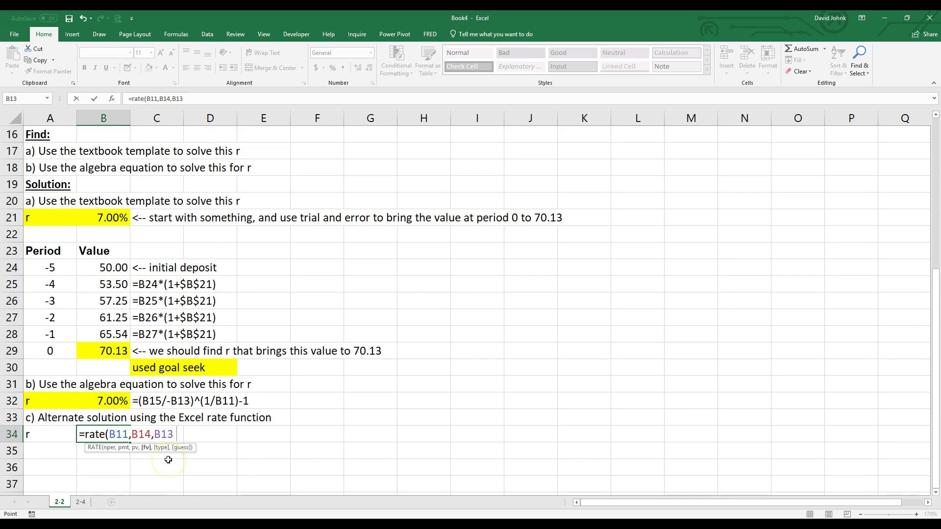
type(",")
scroll(129, 313, "up", 5)
left_click(119, 370)
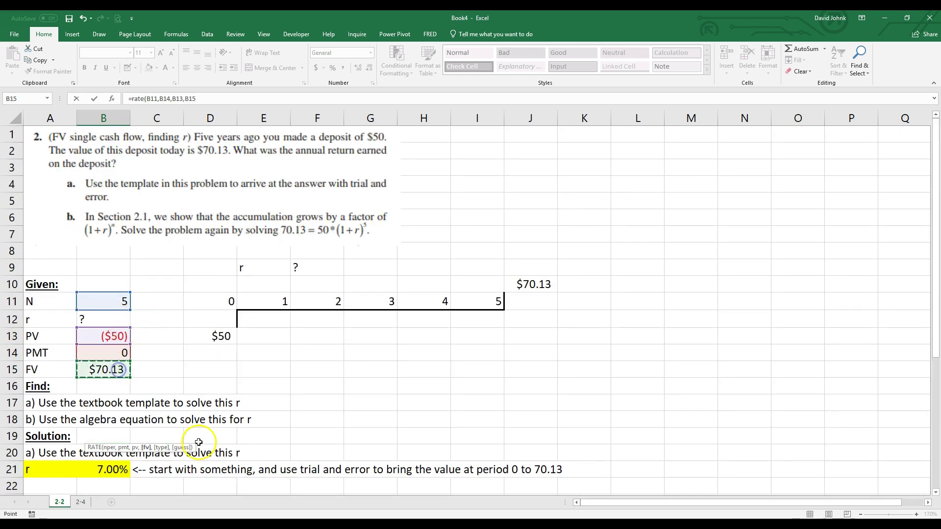
scroll(198, 442, "down", 8)
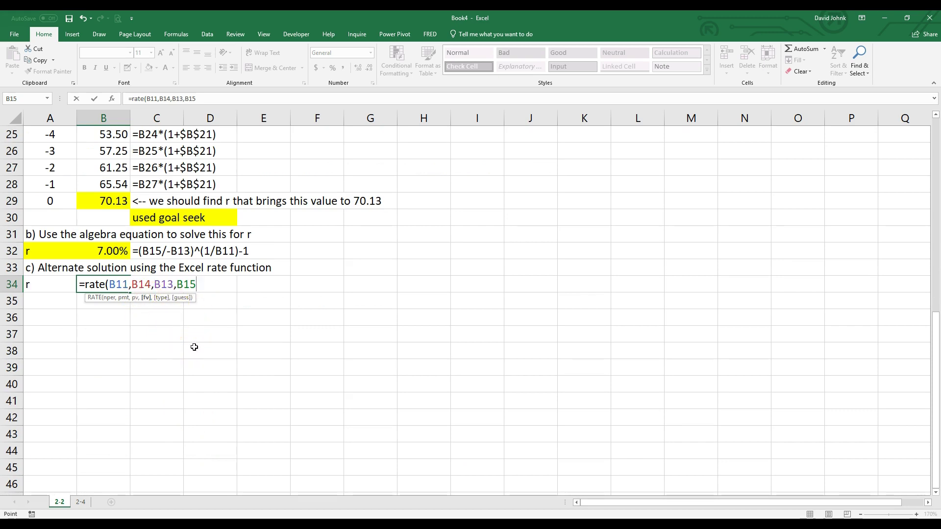
key("Return")
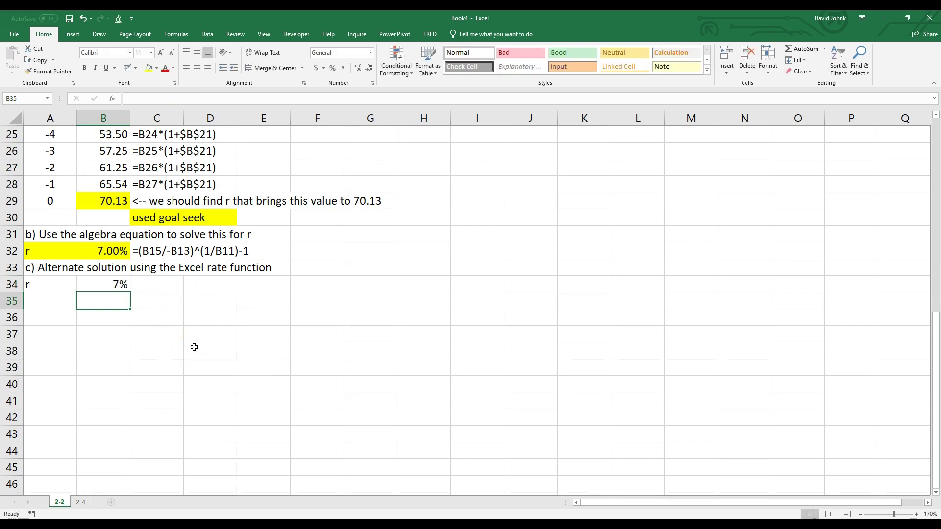
- Display B34 as 7.00% and fill the r label and answer in A34:B34 yellow
left_click(117, 287)
left_click(358, 67)
left_click(358, 68)
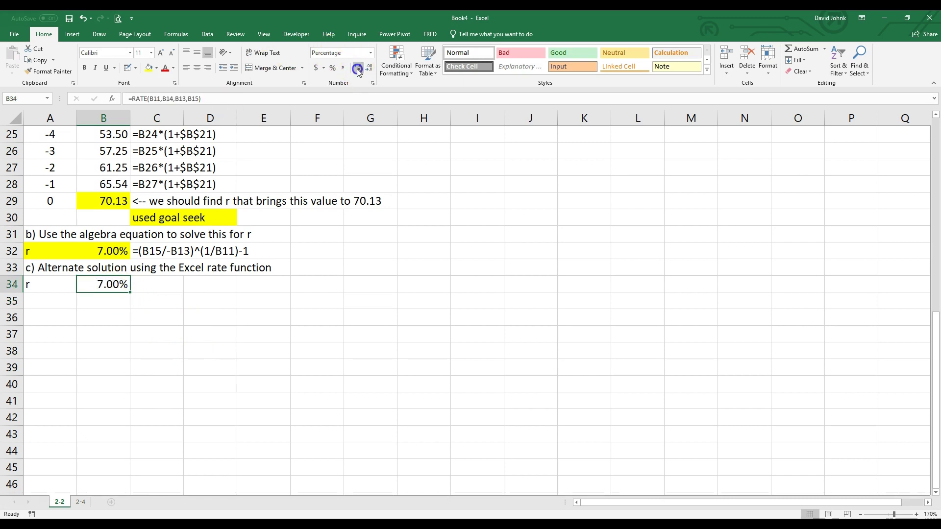
left_click(50, 284)
left_click_drag(50, 285, 108, 285)
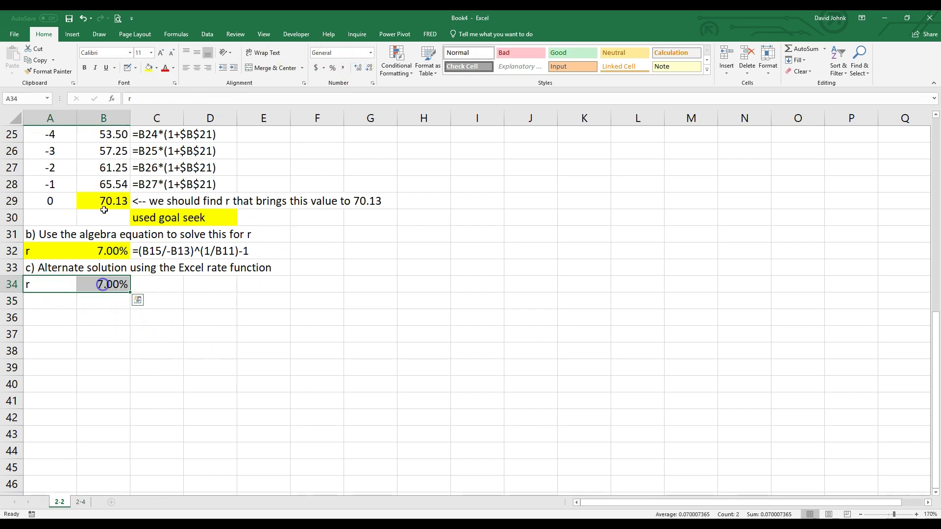
left_click(148, 67)
- Copy the formula text from C32 into C34 beside the RATE answer
left_click(156, 250)
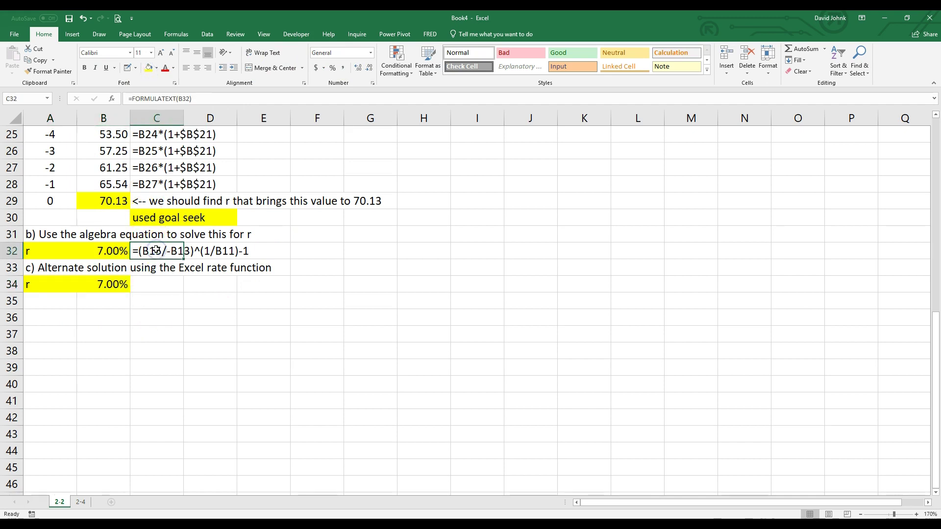
key("ctrl+c")
left_click(155, 284)
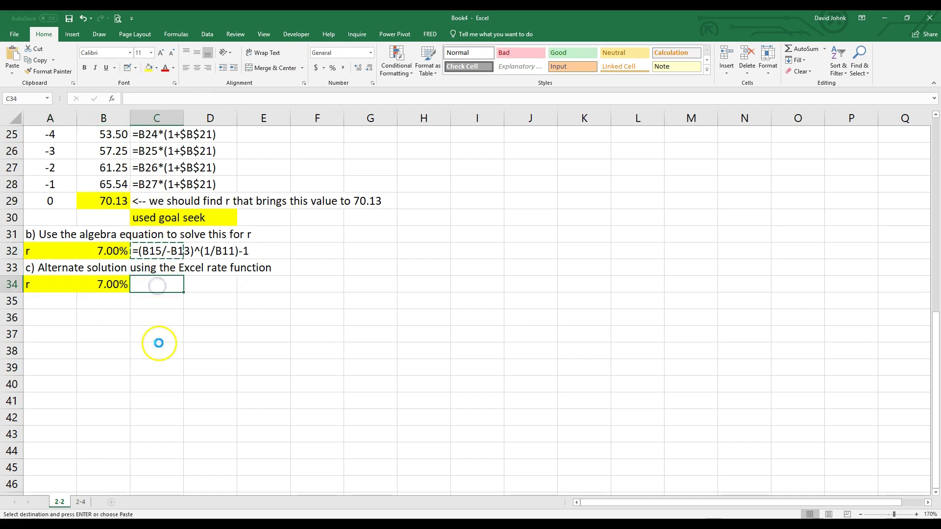
key("ctrl+v")
left_click(156, 368)
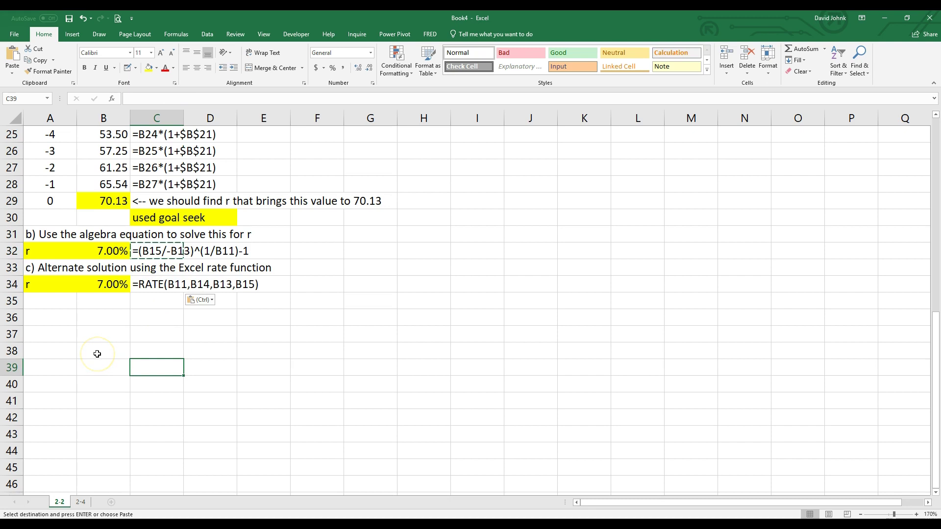
scroll(108, 355, "up", 2)
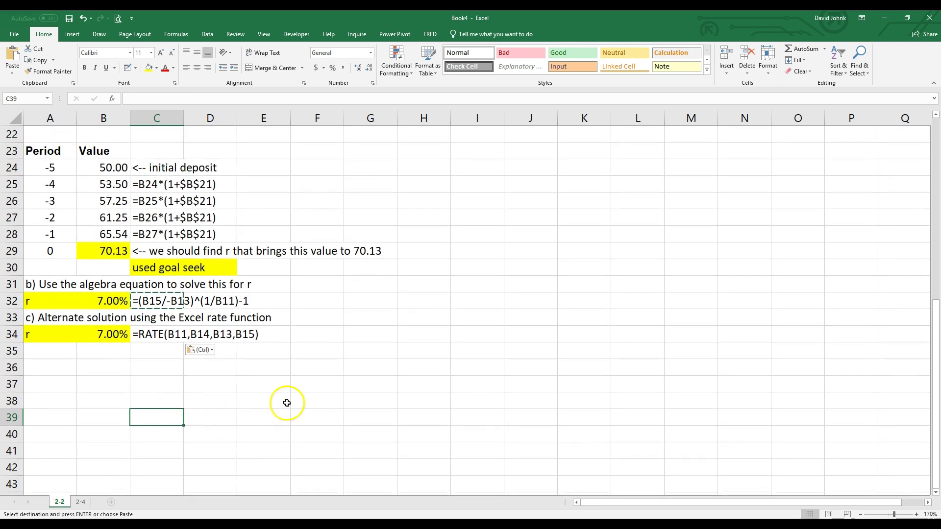
scroll(287, 401, "up", 2)
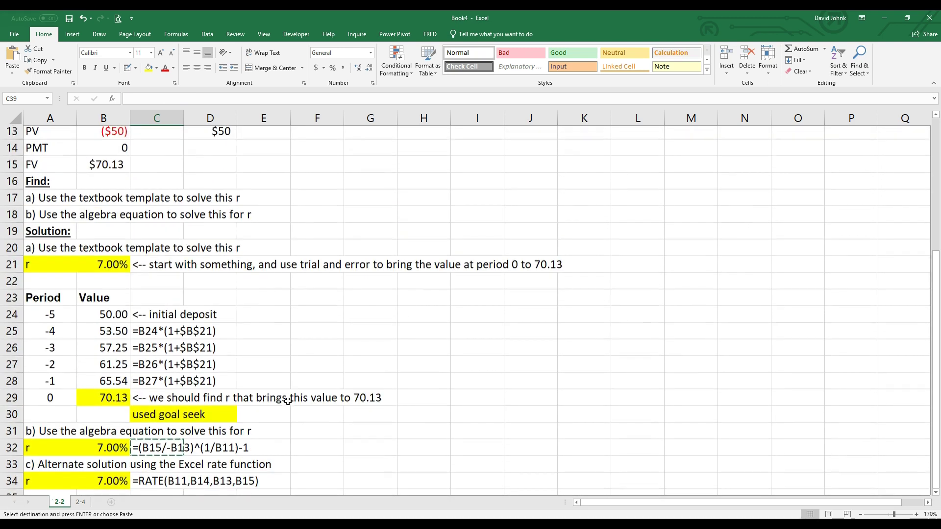
scroll(288, 401, "down", 1)
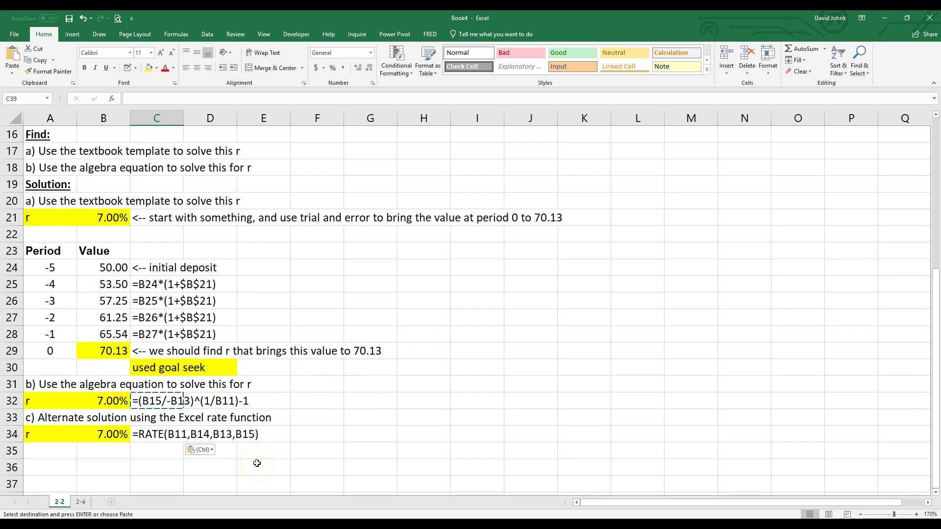
key("Escape")
scroll(245, 441, "down", 4)
scroll(311, 358, "up", 6)
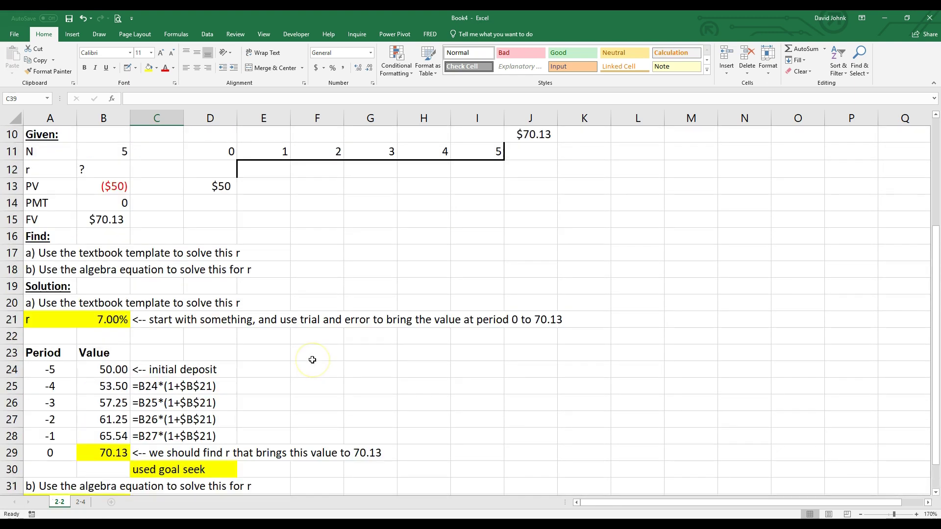
scroll(312, 360, "up", 1)
scroll(312, 360, "down", 4)
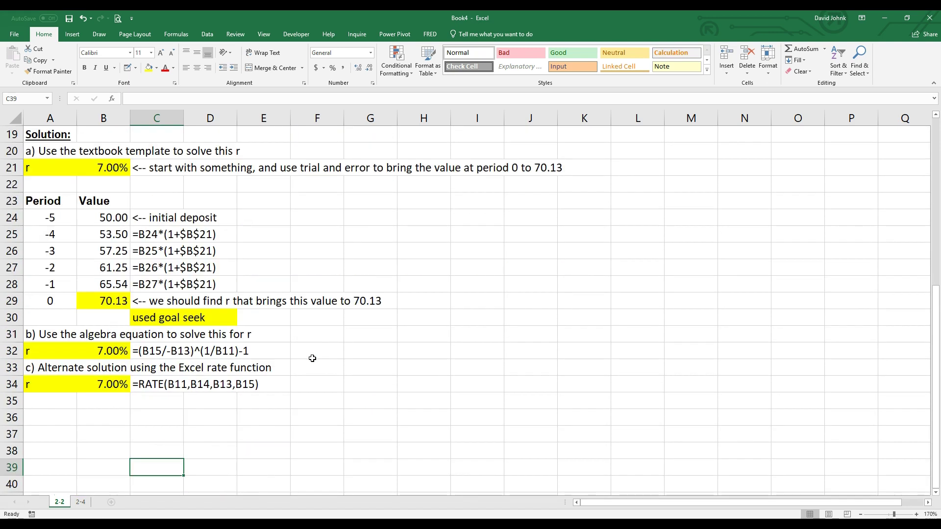
scroll(312, 362, "up", 3)
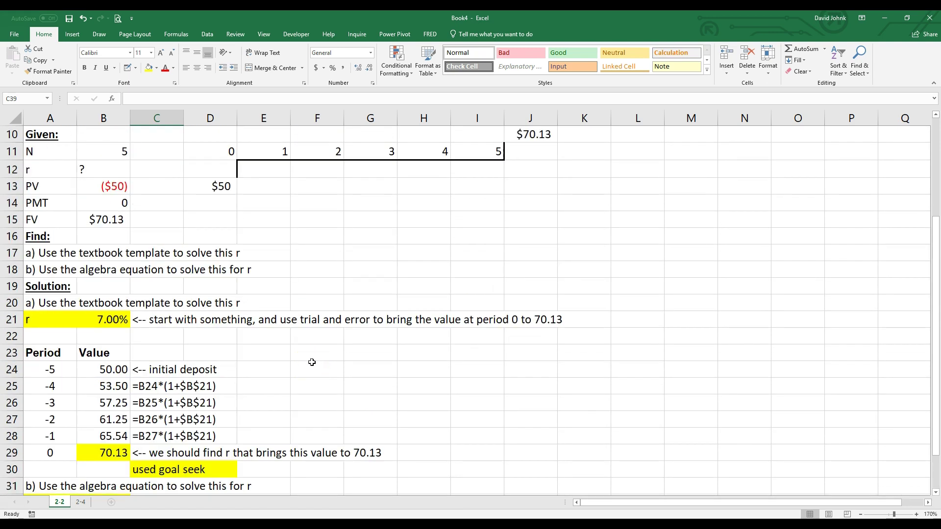
scroll(309, 362, "down", 3)
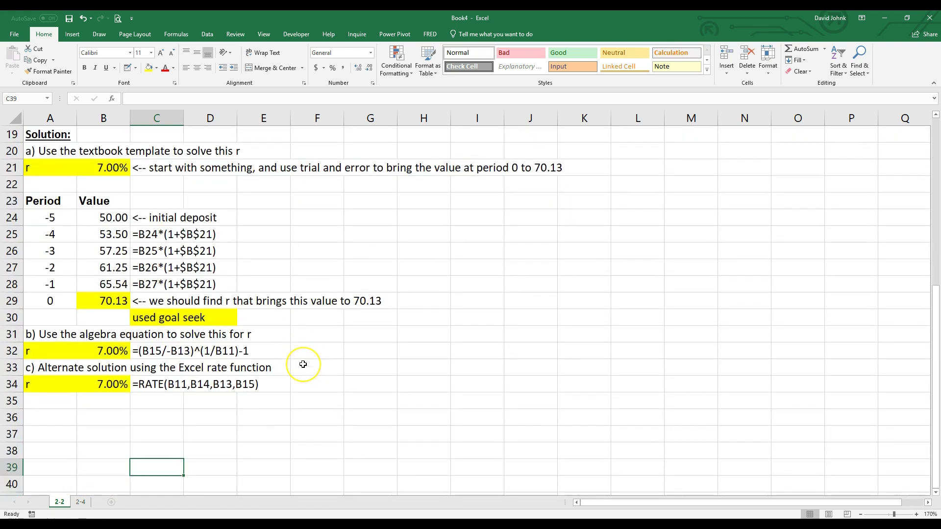
scroll(303, 364, "up", 4)
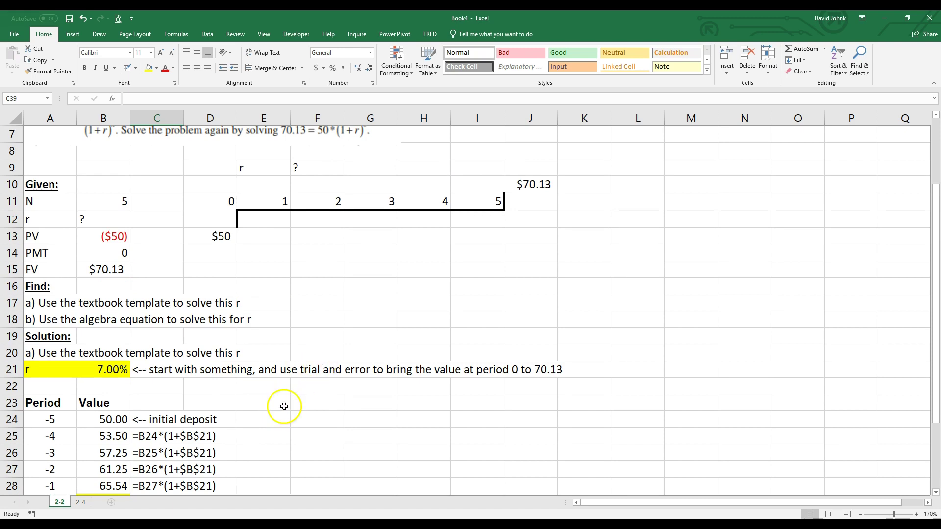
scroll(284, 406, "up", 2)
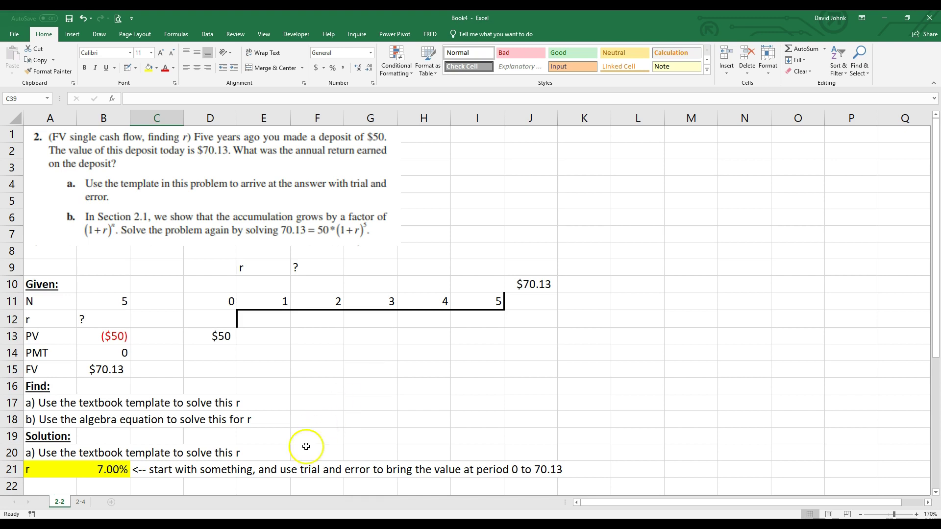
- Switch to the course website and scroll the Coursework page to Module 1's resources and assignments
key("alt+Tab")
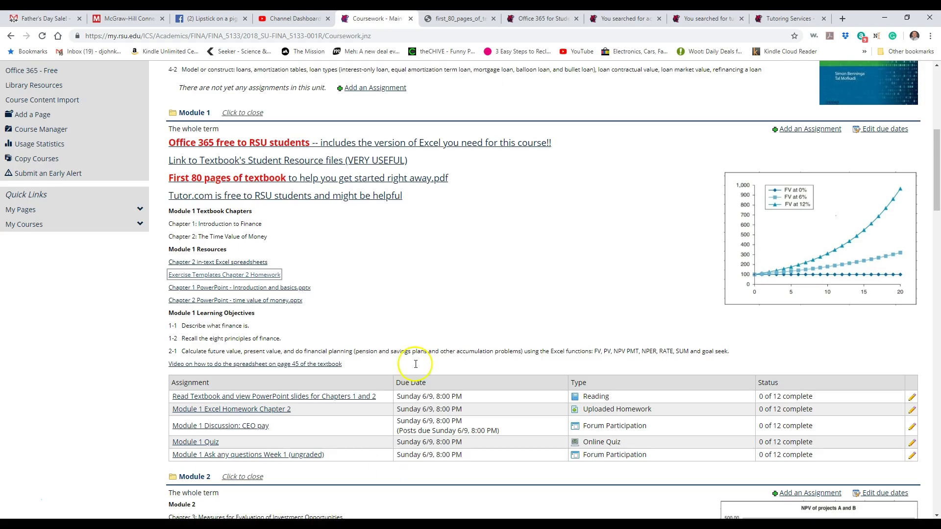
scroll(499, 266, "up", 7)
scroll(877, 324, "down", 1)
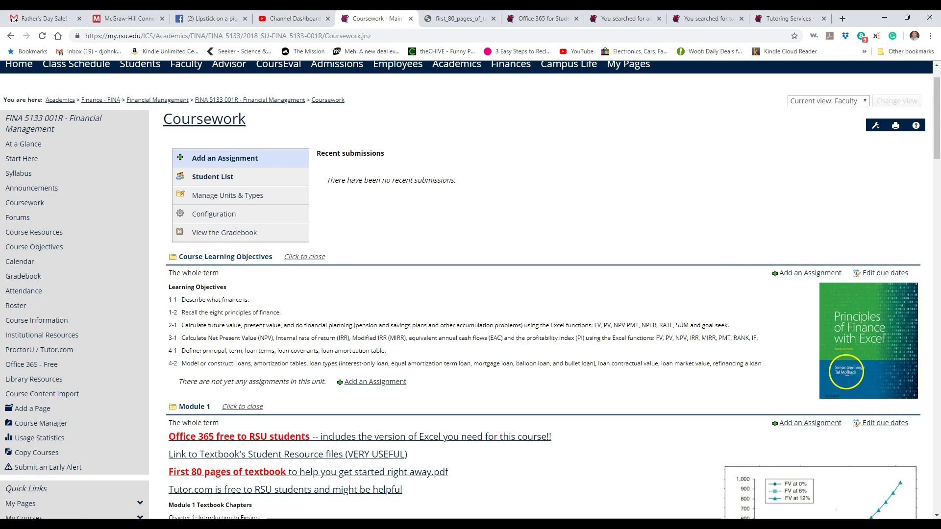
scroll(352, 360, "down", 3)
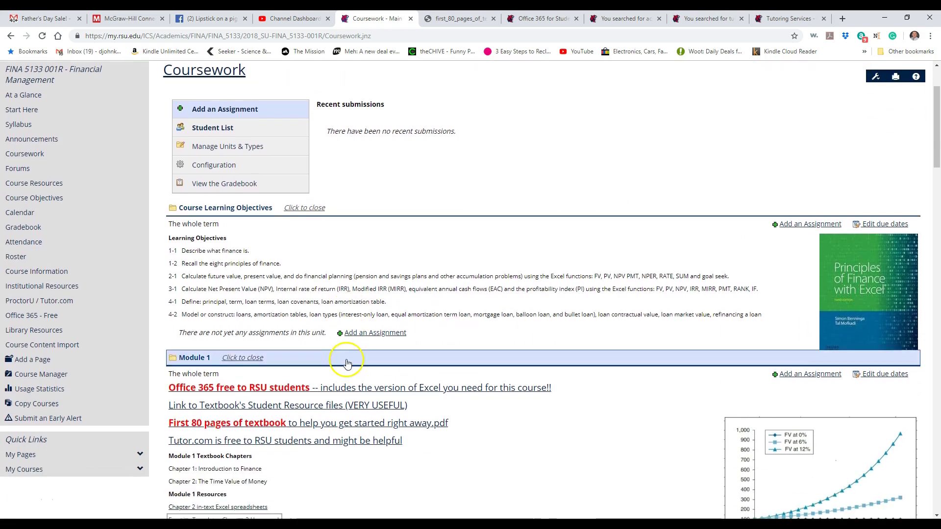
scroll(348, 368, "down", 1)
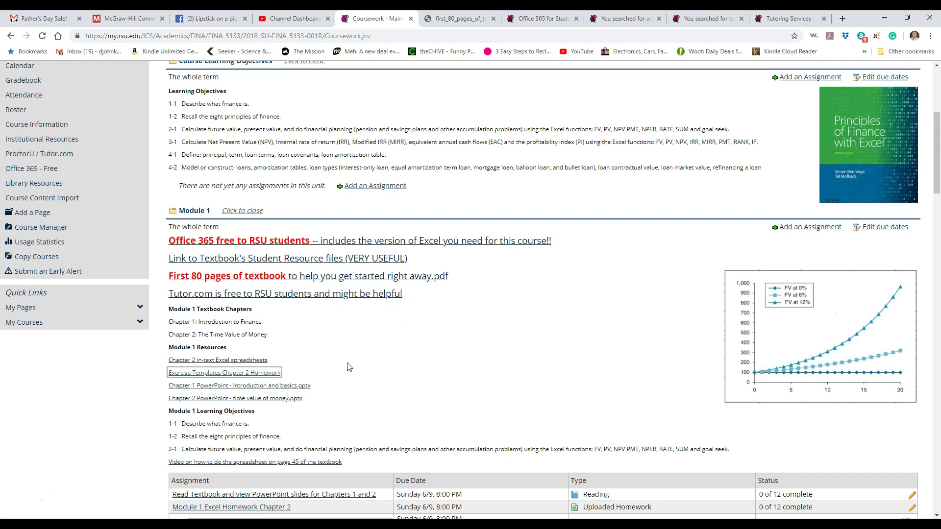
scroll(332, 352, "down", 1)
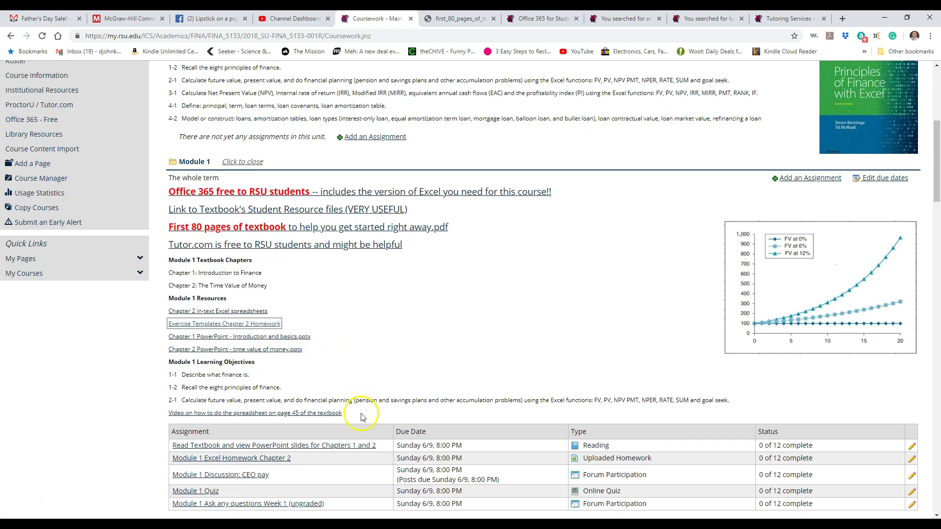
key("alt+Tab")
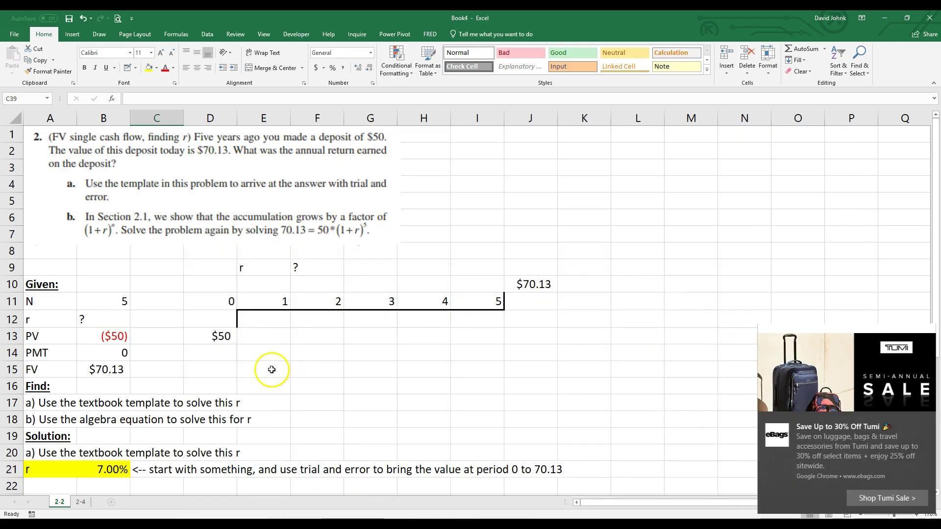
left_click(917, 420)
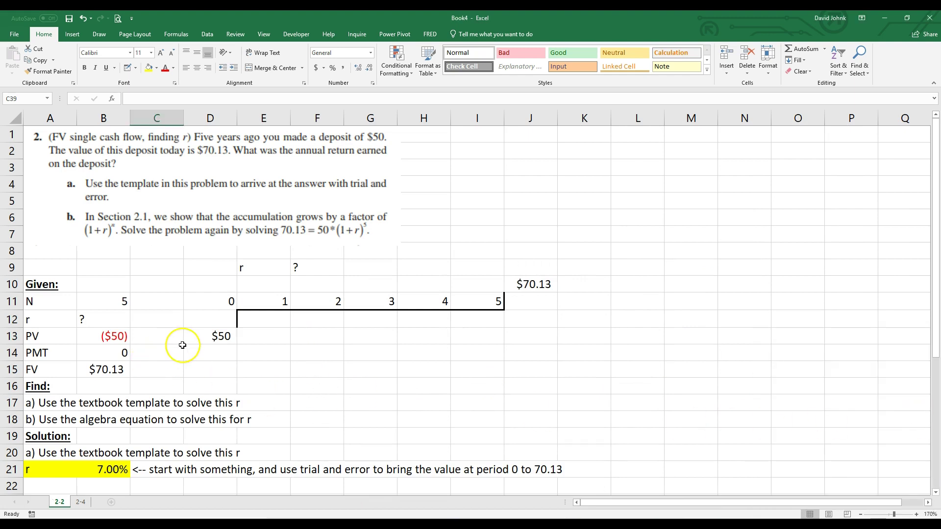
scroll(183, 343, "down", 1)
scroll(183, 344, "down", 1)
scroll(183, 345, "up", 2)
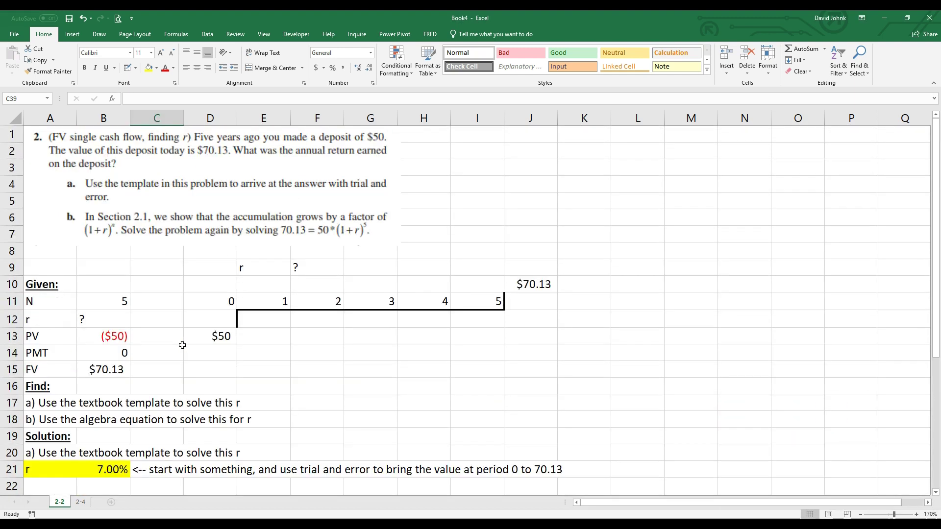